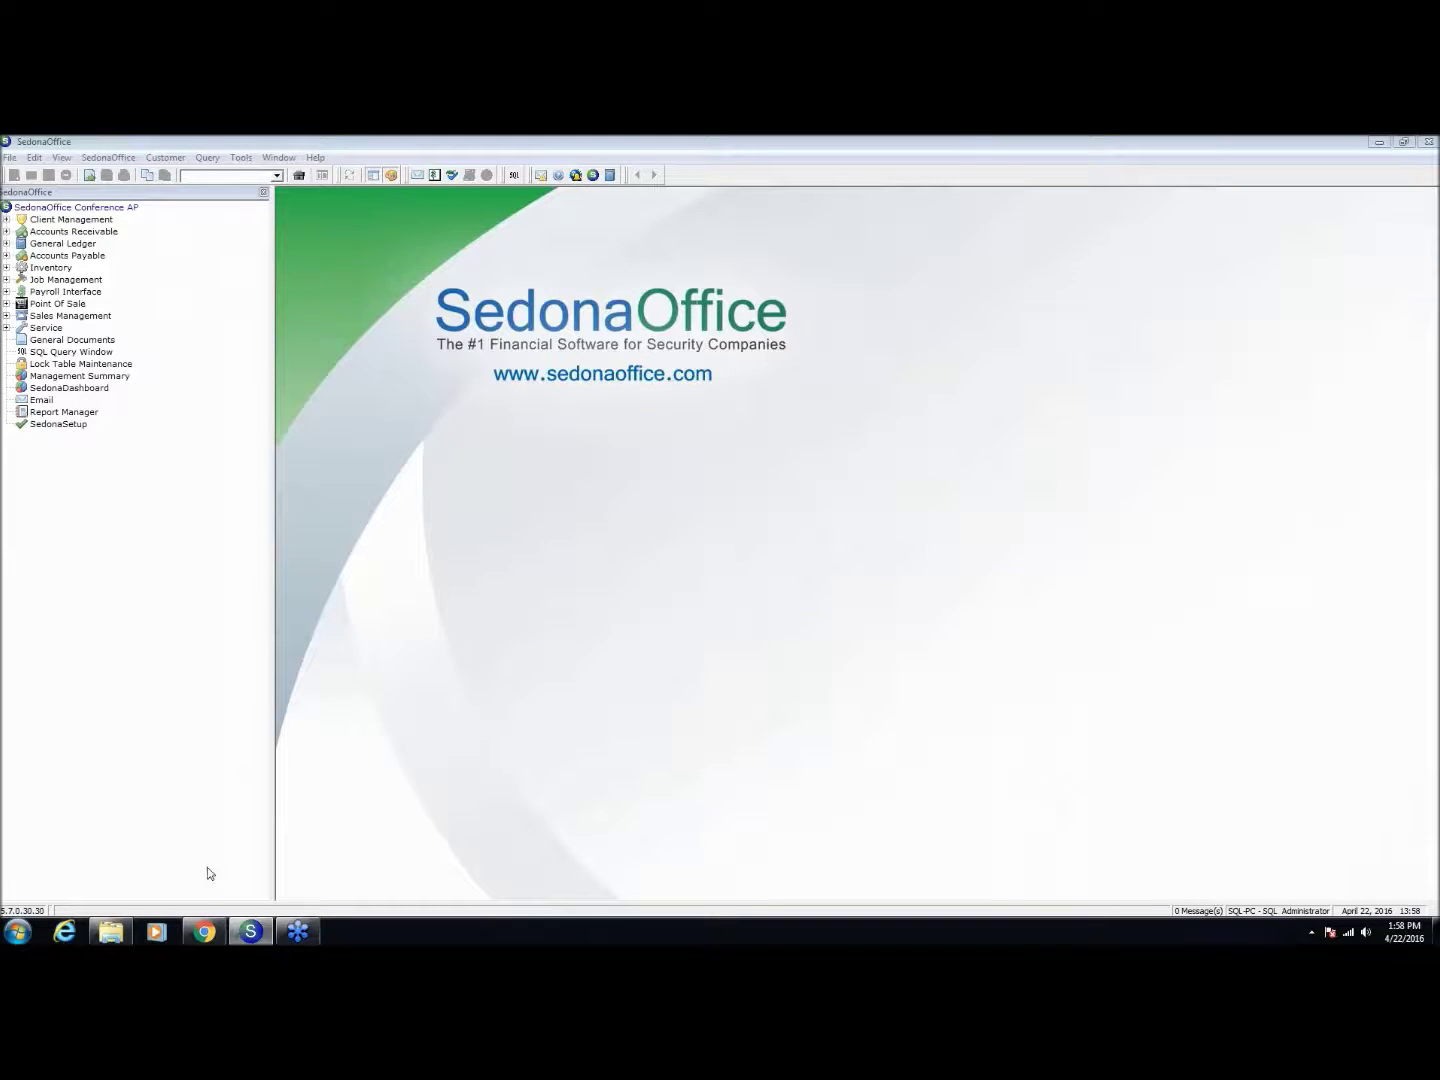
Bring Chrome forward on the localhost:808 SedonaDashboard web login tab.
{"action": "mouse_move", "coordinate": [203, 931]}
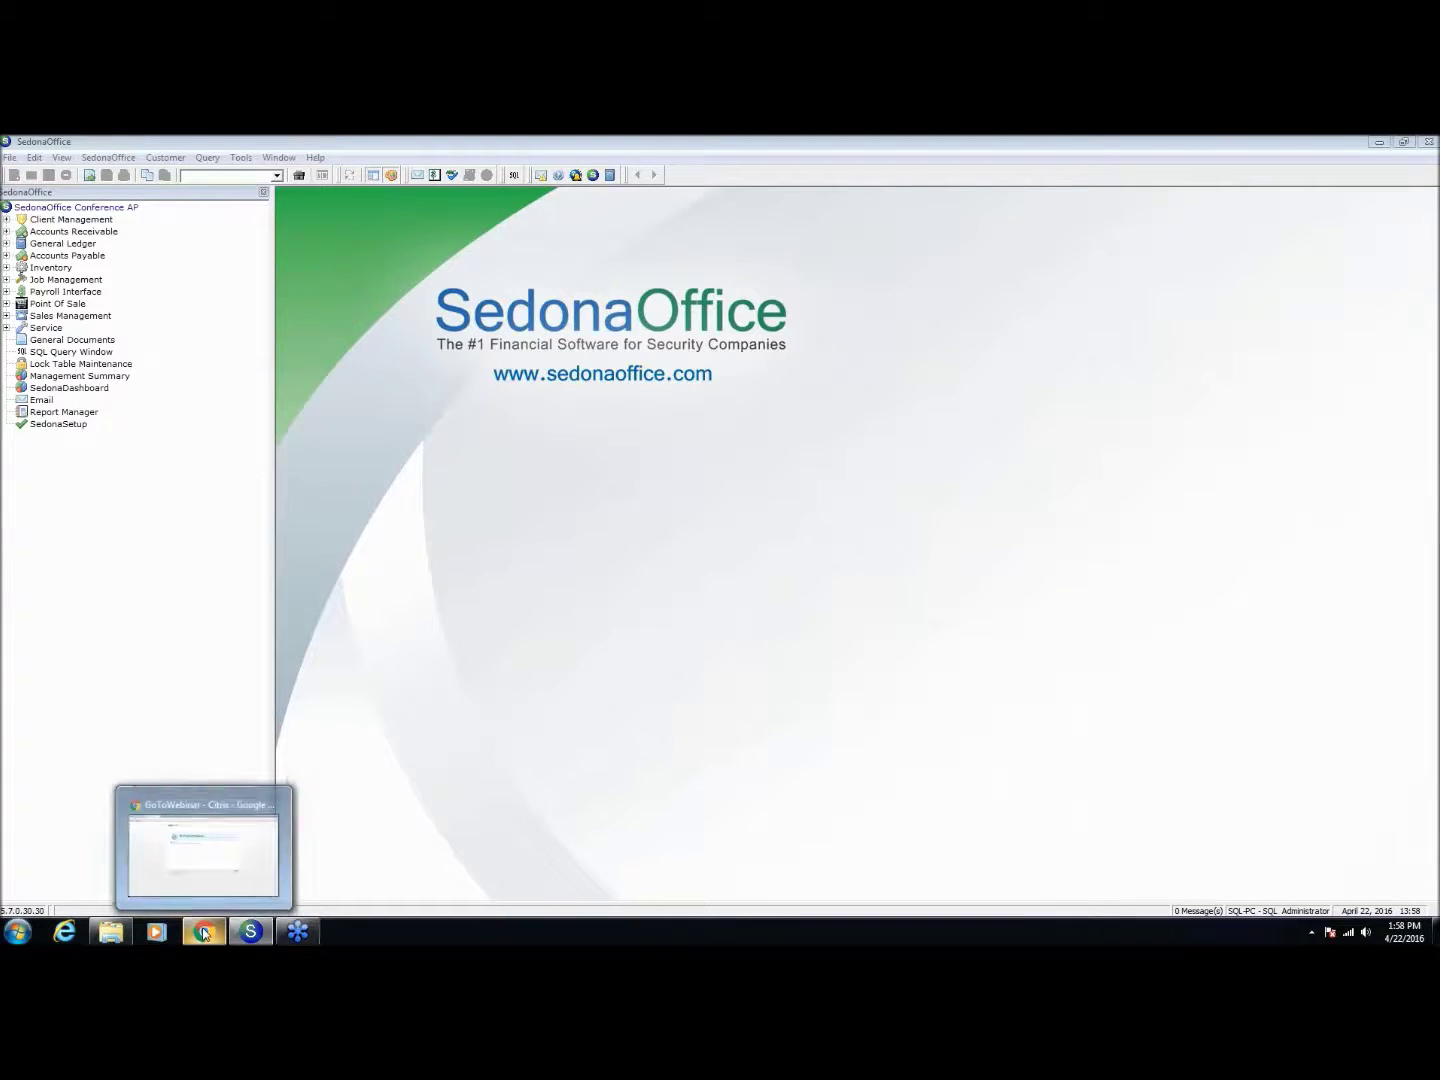
{"action": "left_click", "coordinate": [202, 931]}
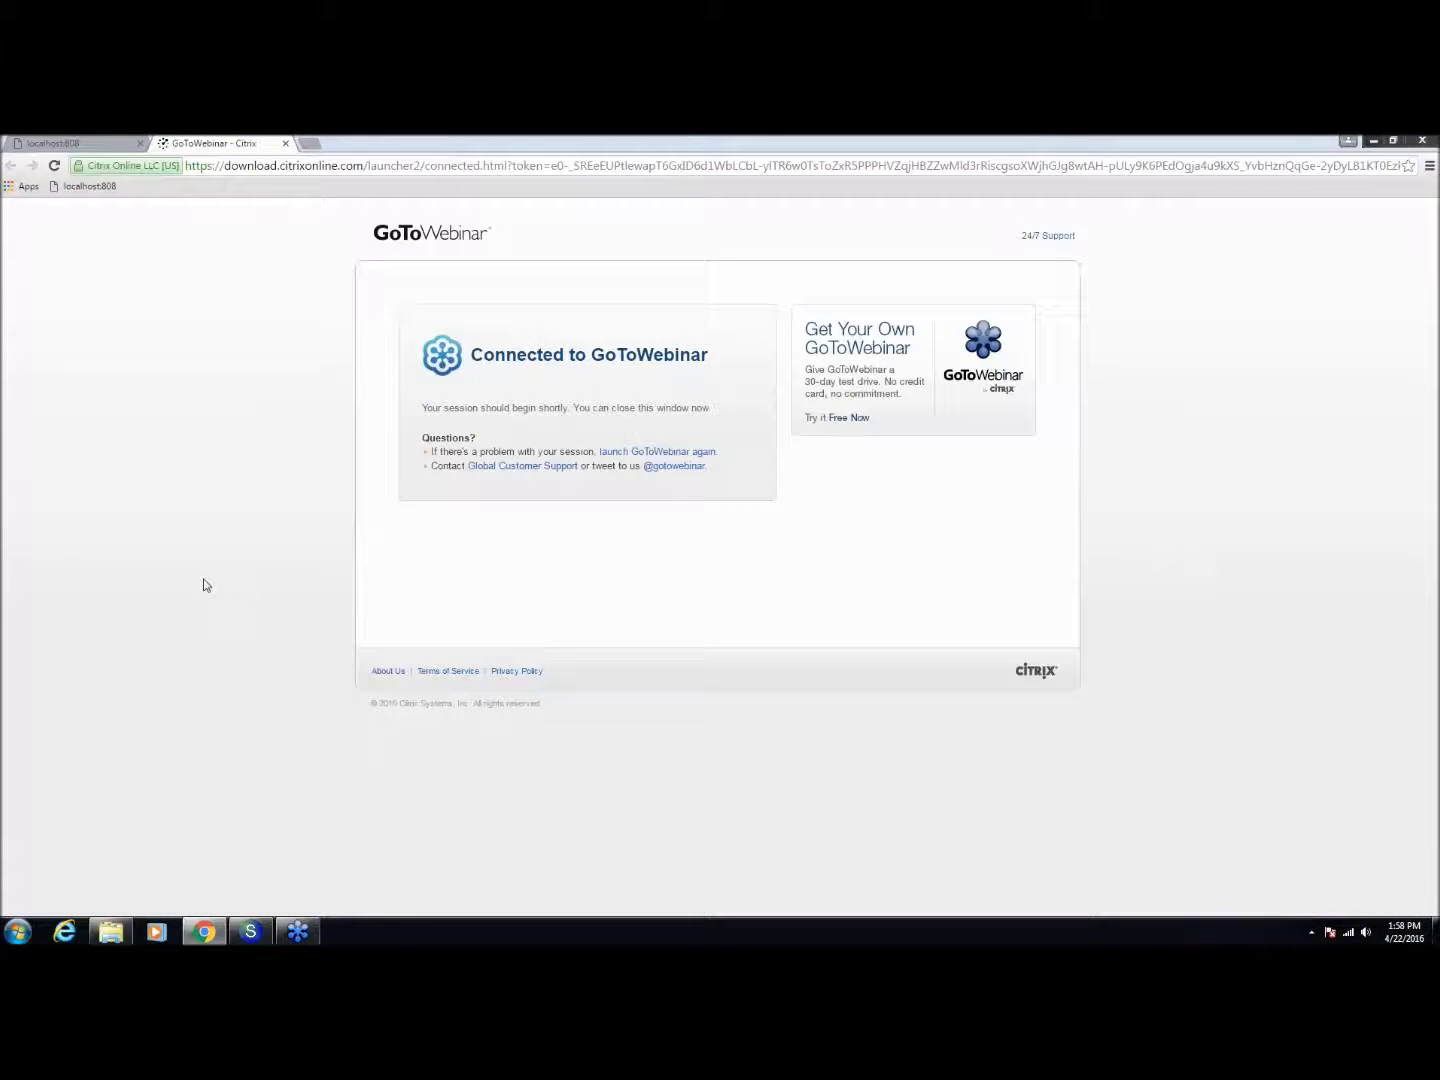
{"action": "left_click", "coordinate": [99, 145]}
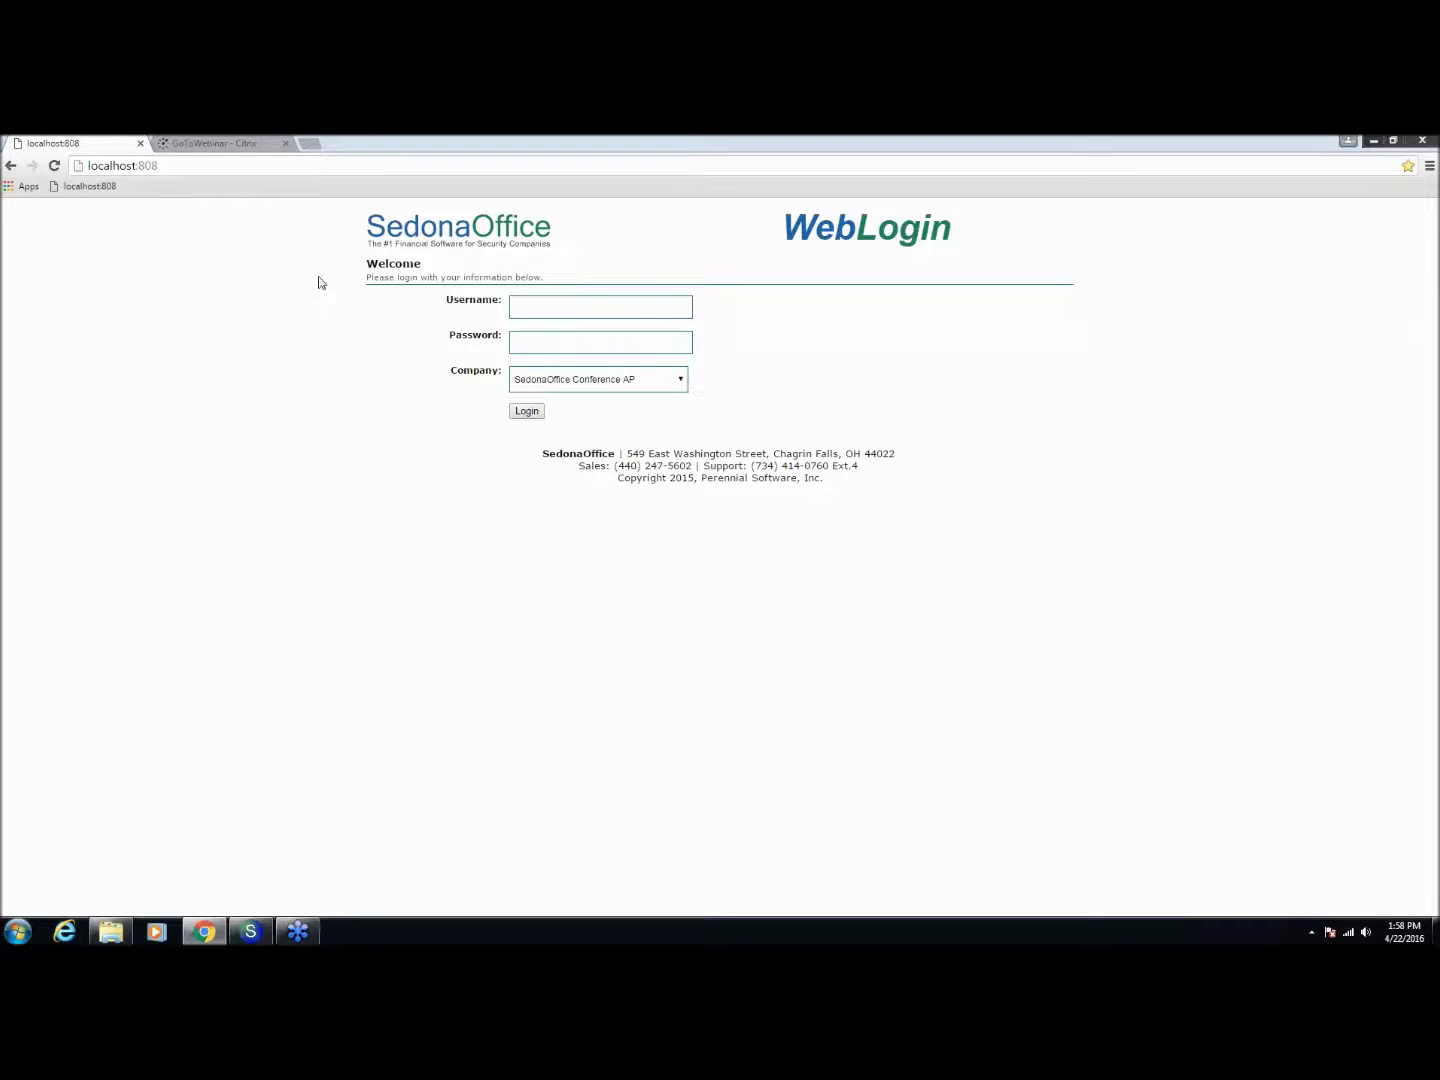
Keep SedonaOffice Conference AP as the login company, then minimize Chrome to SedonaOffice.
{"action": "left_click", "coordinate": [681, 385]}
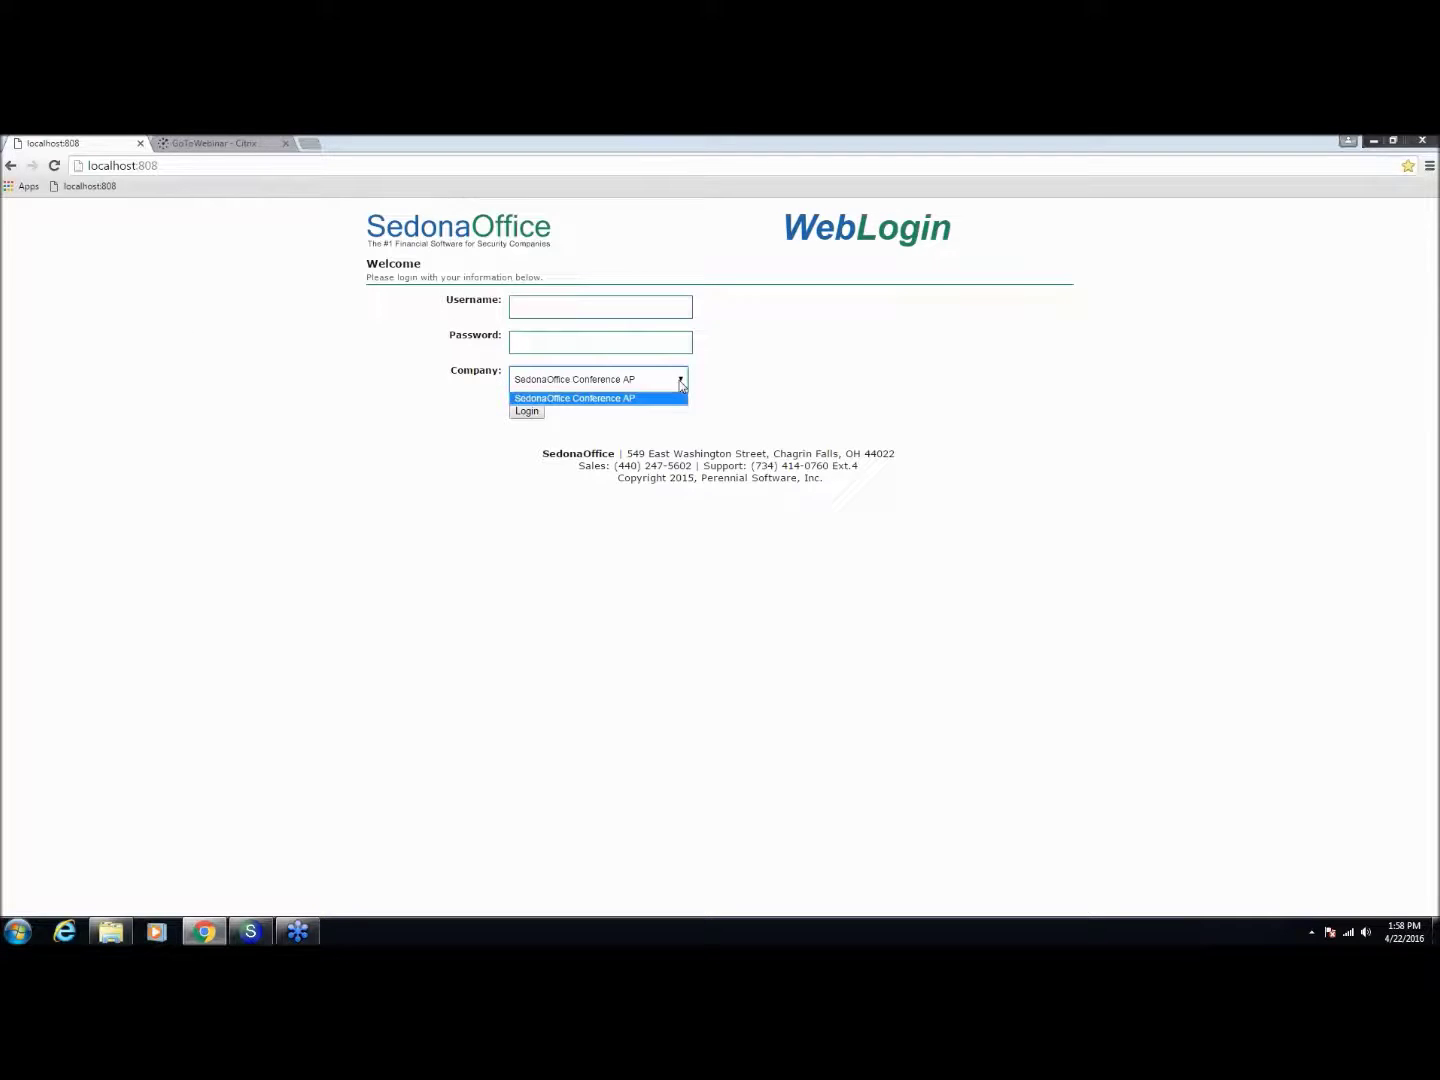
{"action": "left_click", "coordinate": [679, 385]}
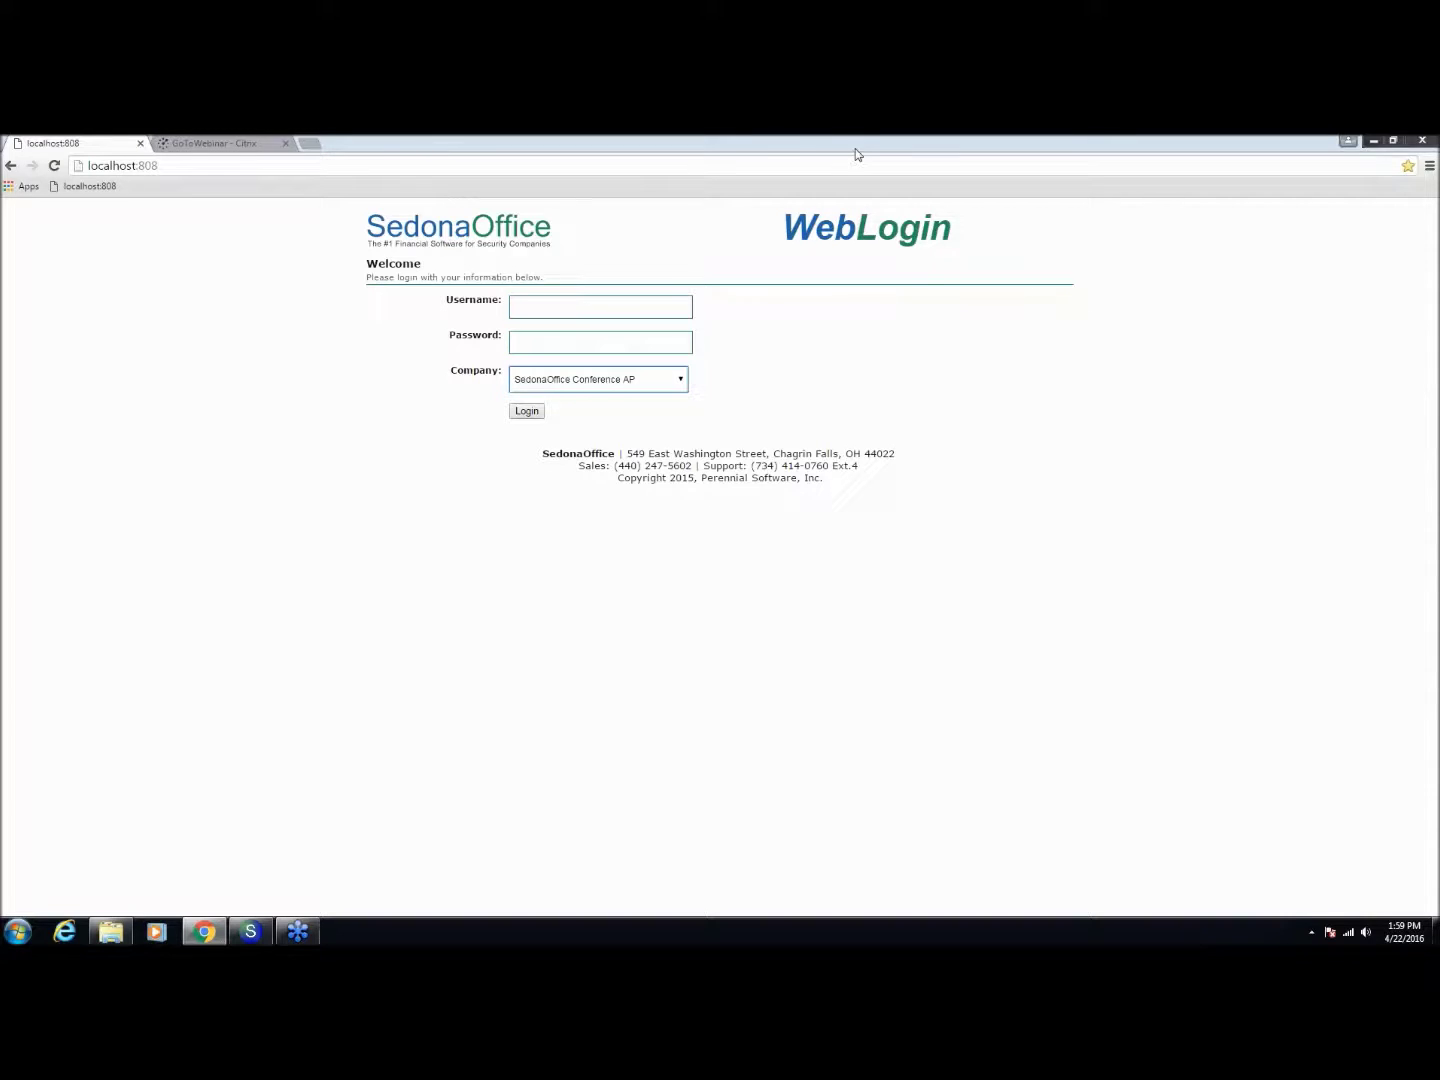
{"action": "left_click_drag", "start_coordinate": [818, 139], "coordinate": [735, 310]}
{"action": "left_click", "coordinate": [950, 295]}
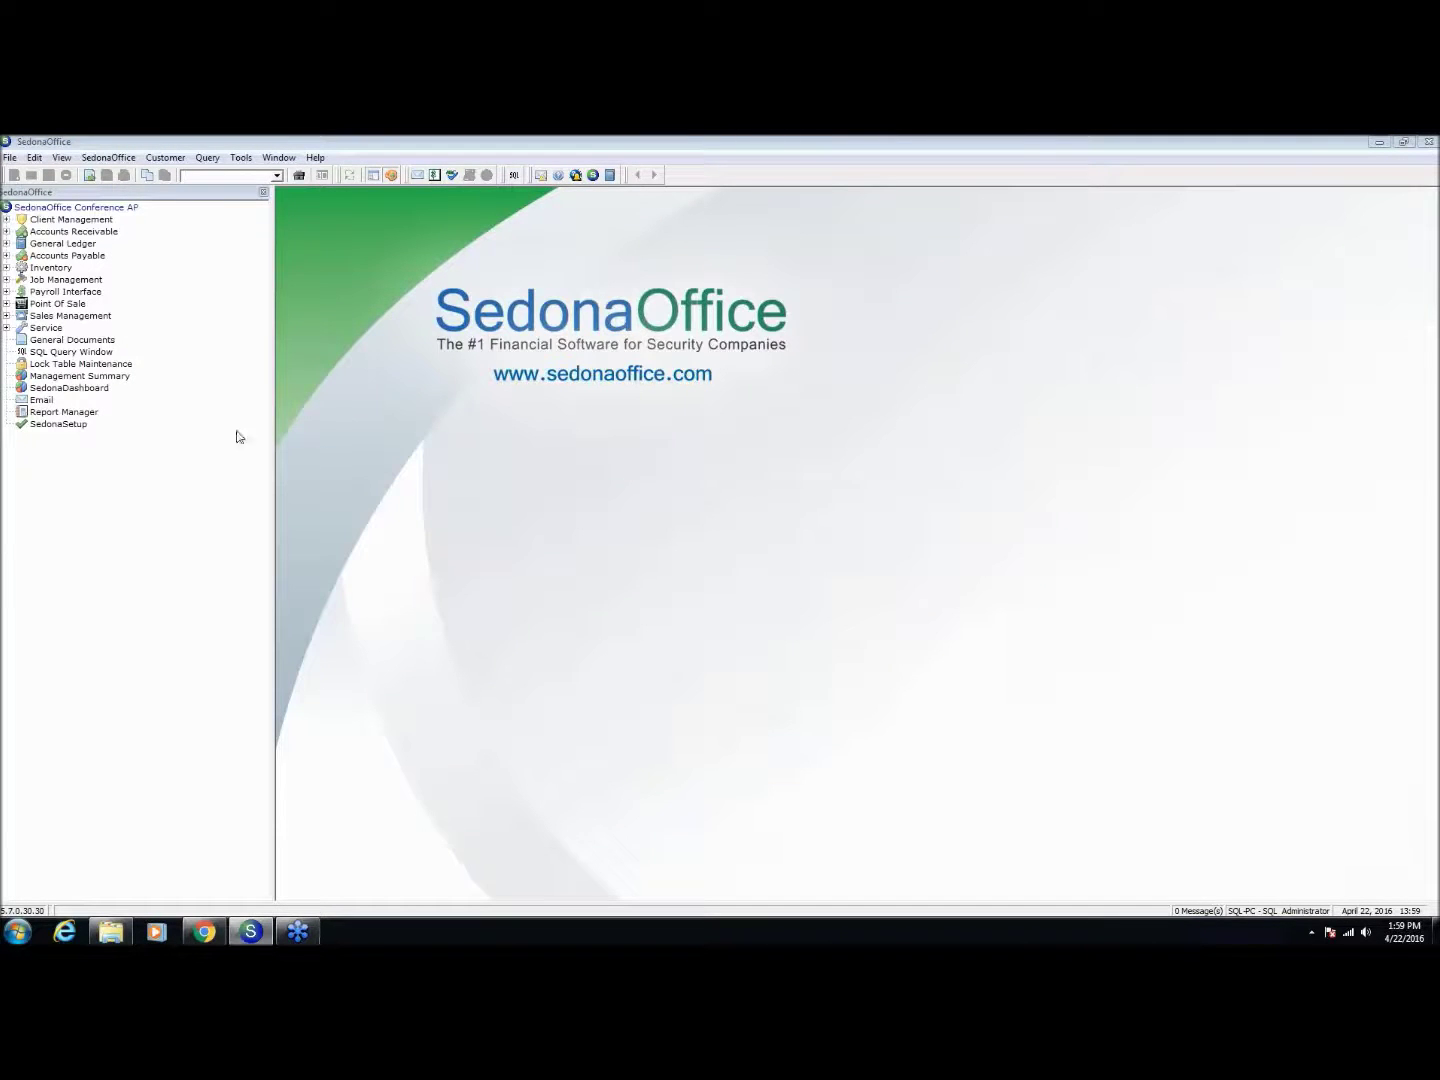
Launch SedonaDashboard and add the RMR Trending Chart, 12 Month Income Analysis, AR Aging Bar Chart and Service Activity panels.
{"action": "double_click", "coordinate": [82, 390]}
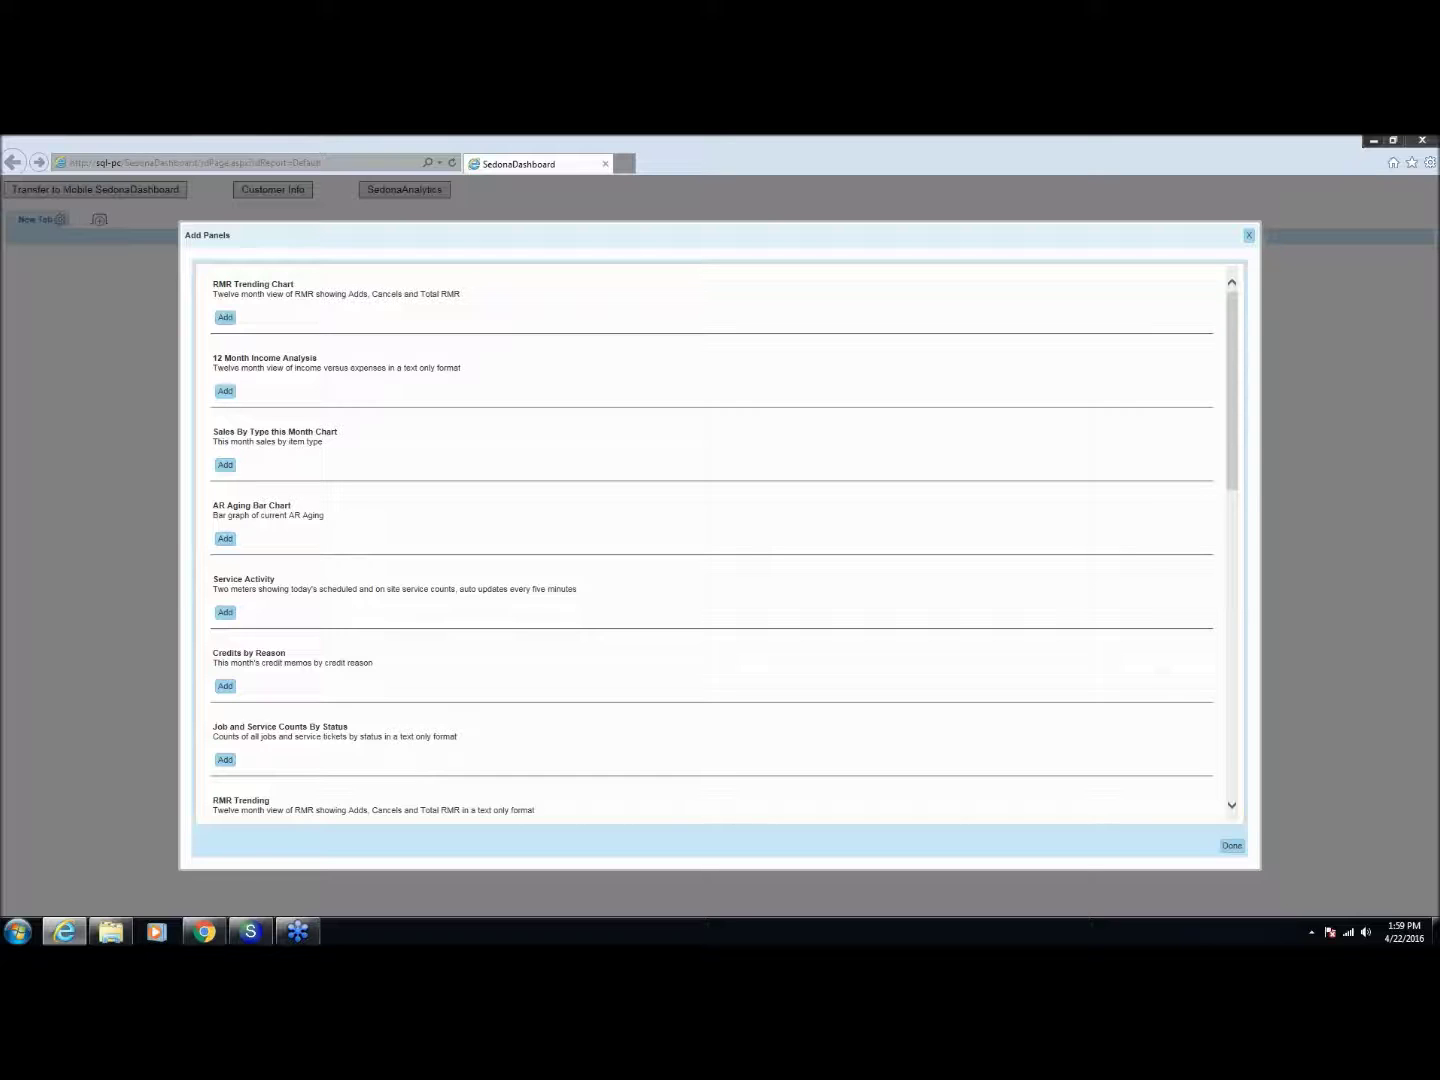
{"action": "left_click_drag", "start_coordinate": [893, 228], "coordinate": [813, 231]}
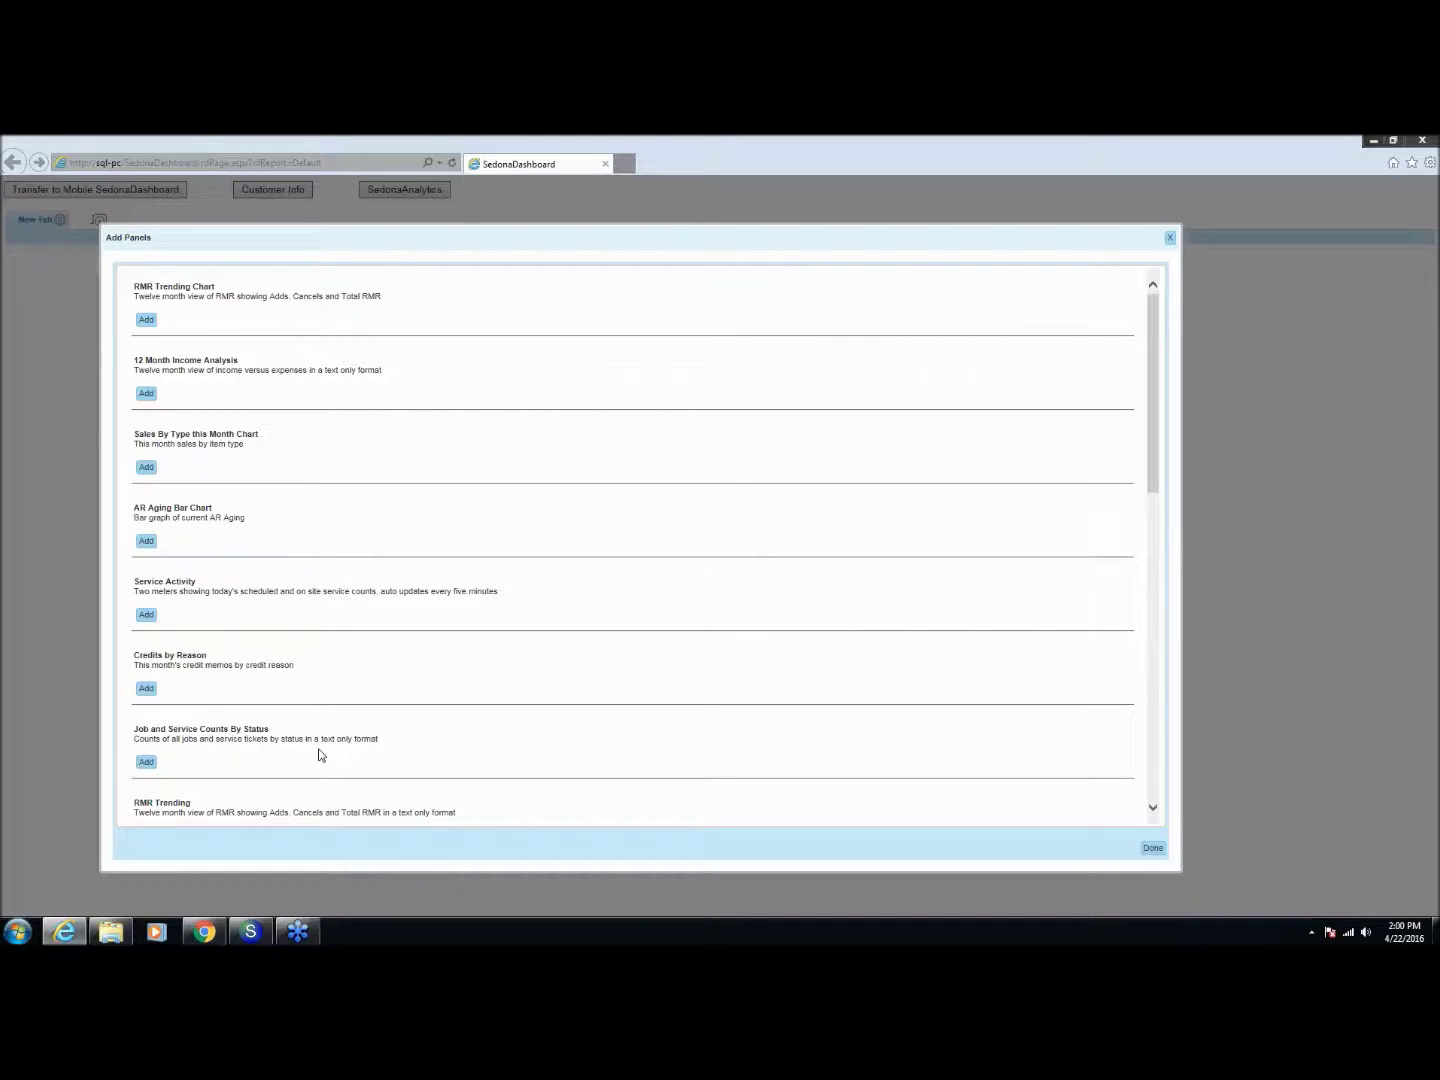
{"action": "left_click", "coordinate": [147, 320]}
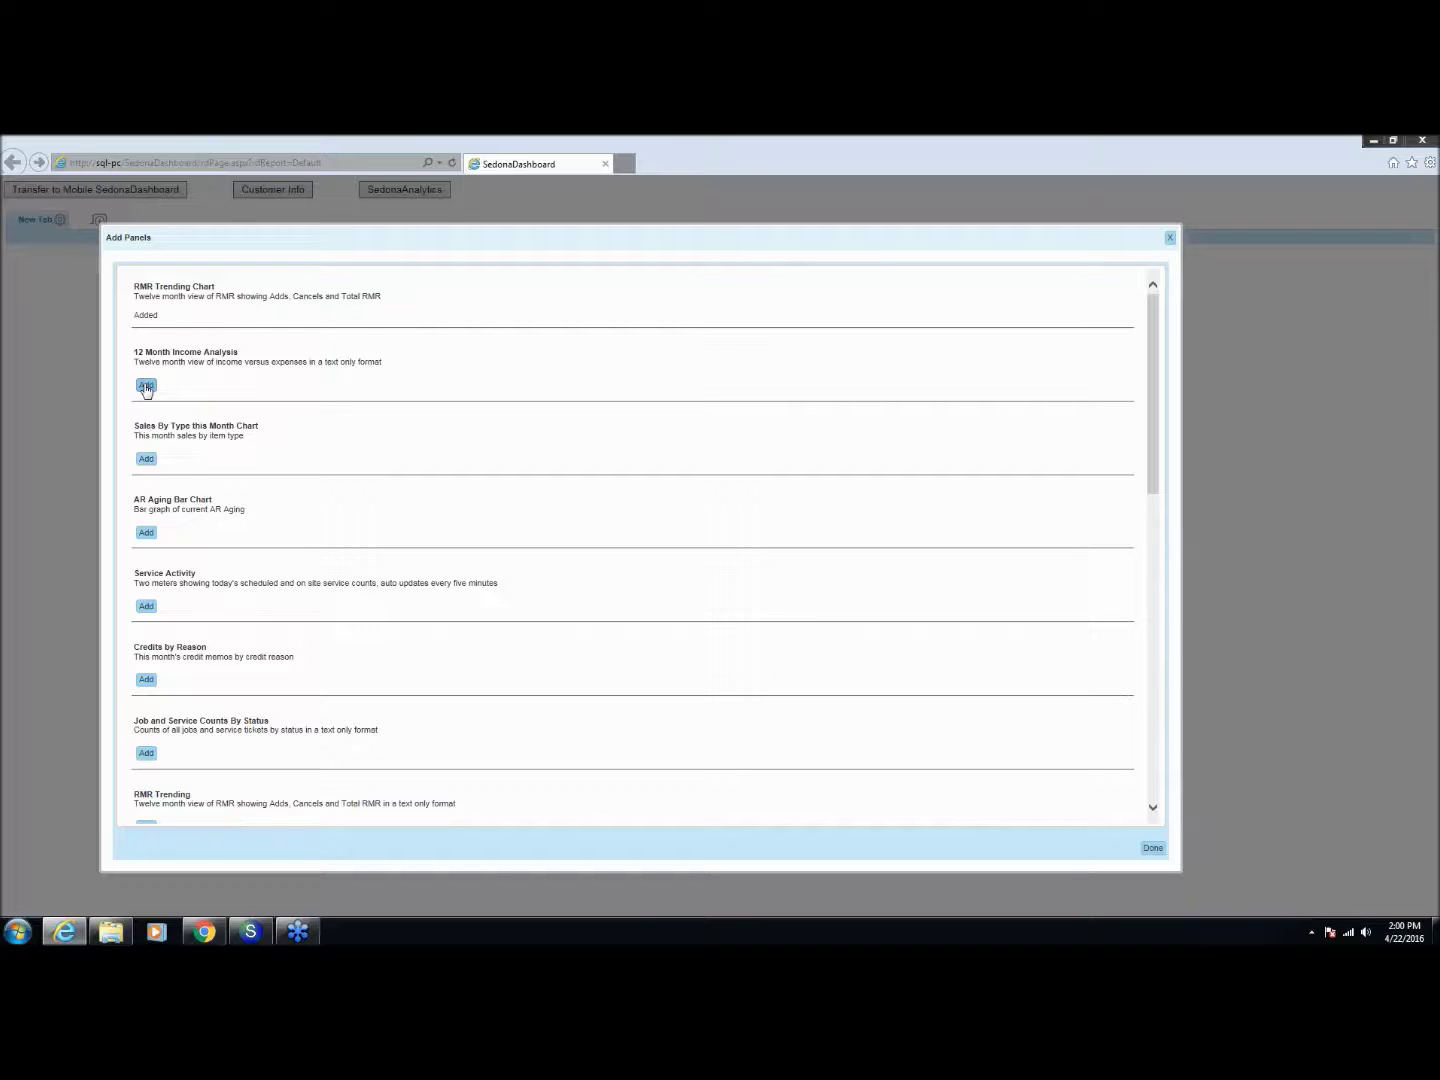
{"action": "left_click", "coordinate": [146, 386]}
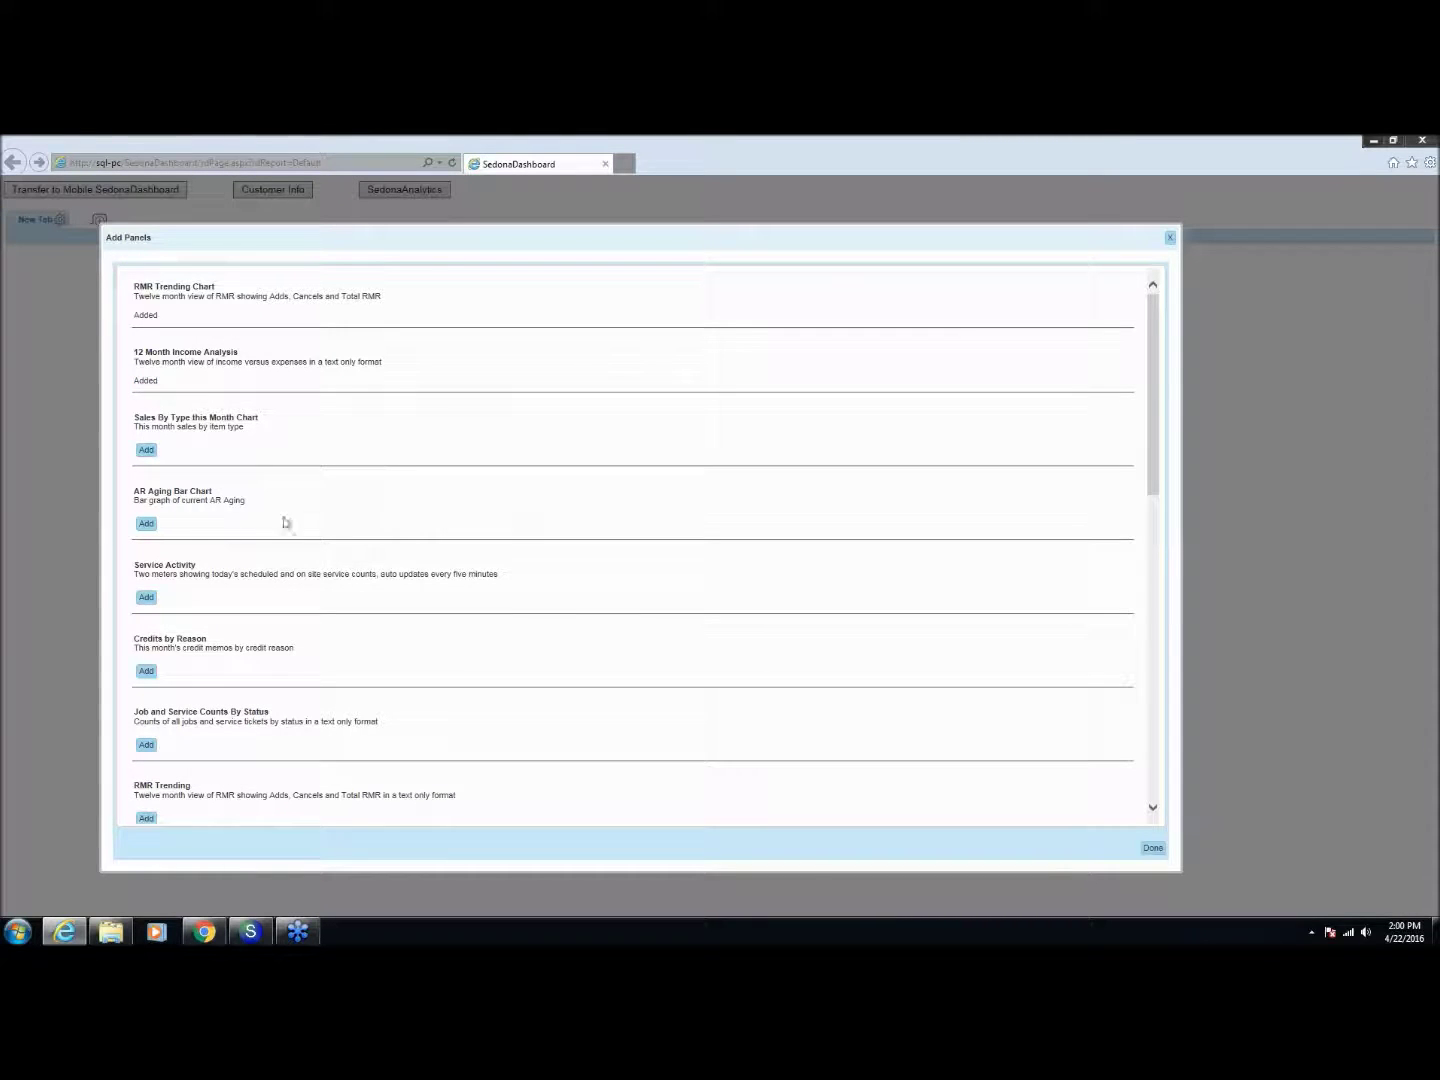
{"action": "left_click", "coordinate": [146, 525]}
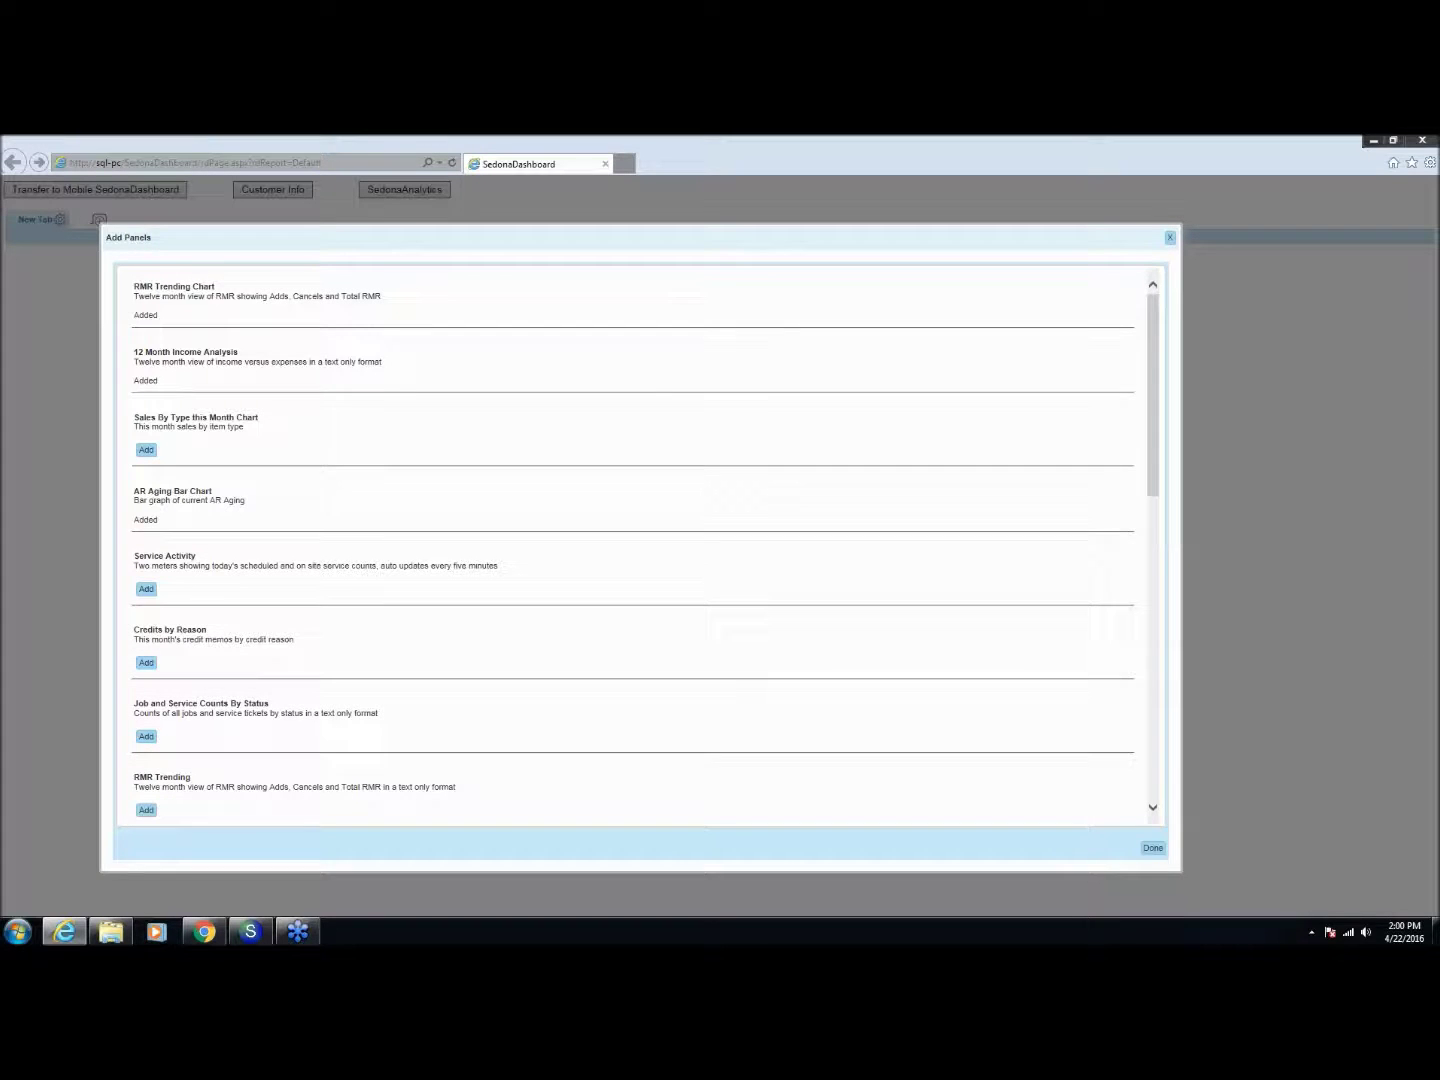
{"action": "left_click", "coordinate": [147, 589]}
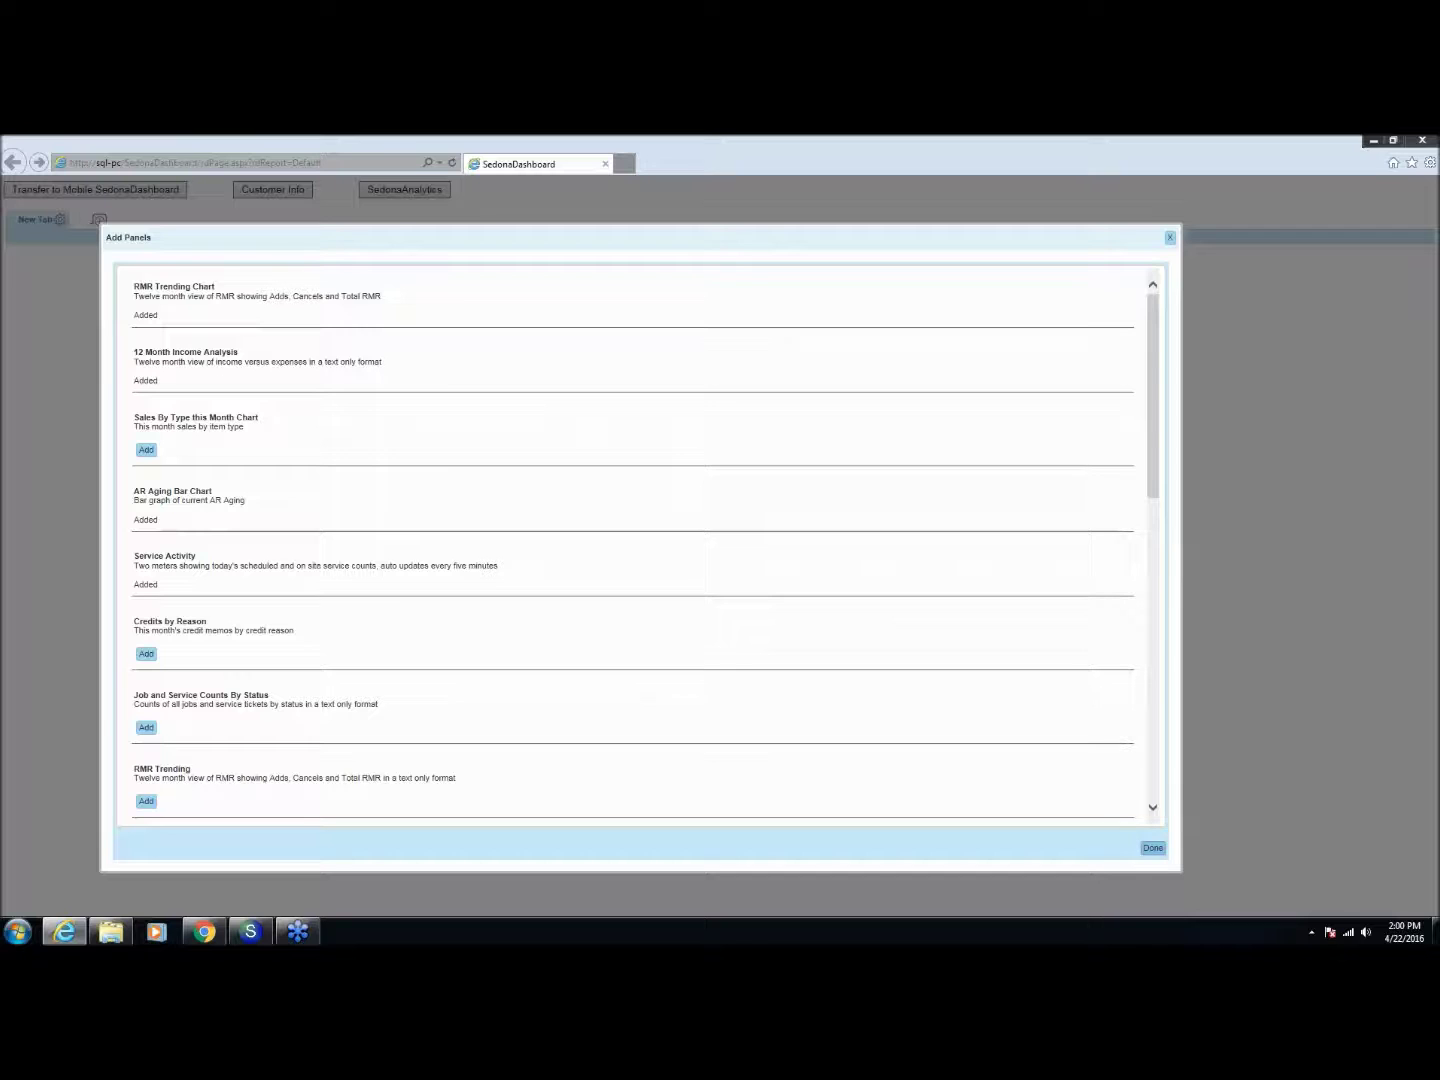
{"action": "left_click", "coordinate": [1152, 849]}
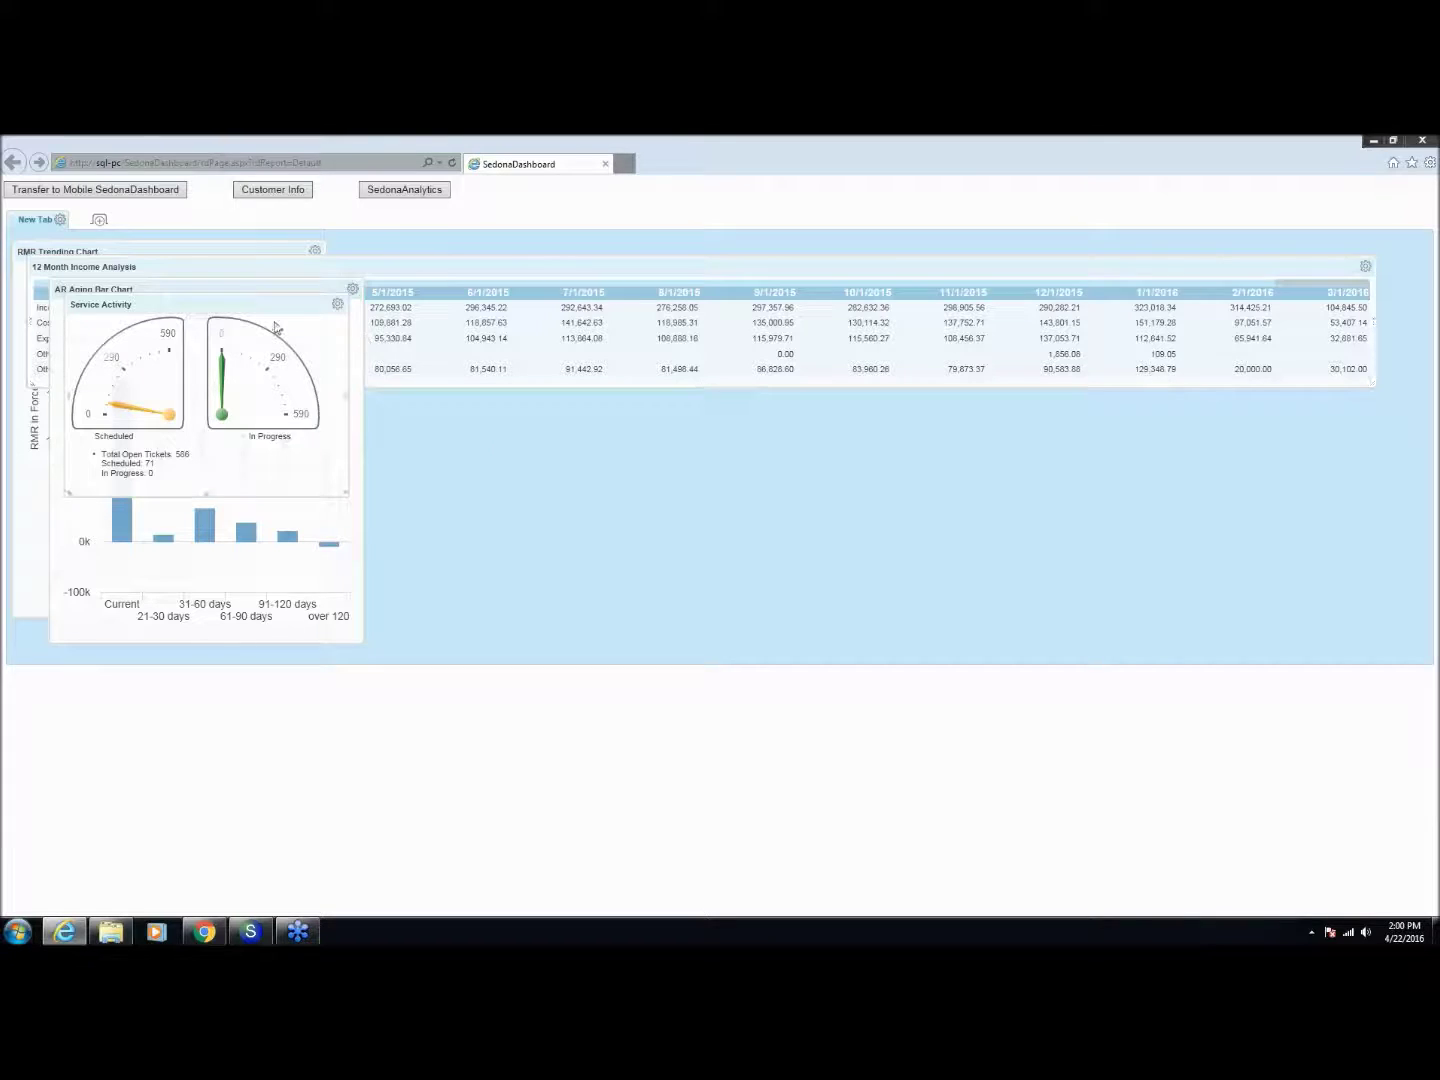
Move Service Activity and AR Aging toward the middle and the 12 Month Income Analysis table to the top.
{"action": "left_click_drag", "start_coordinate": [266, 320], "coordinate": [1112, 412]}
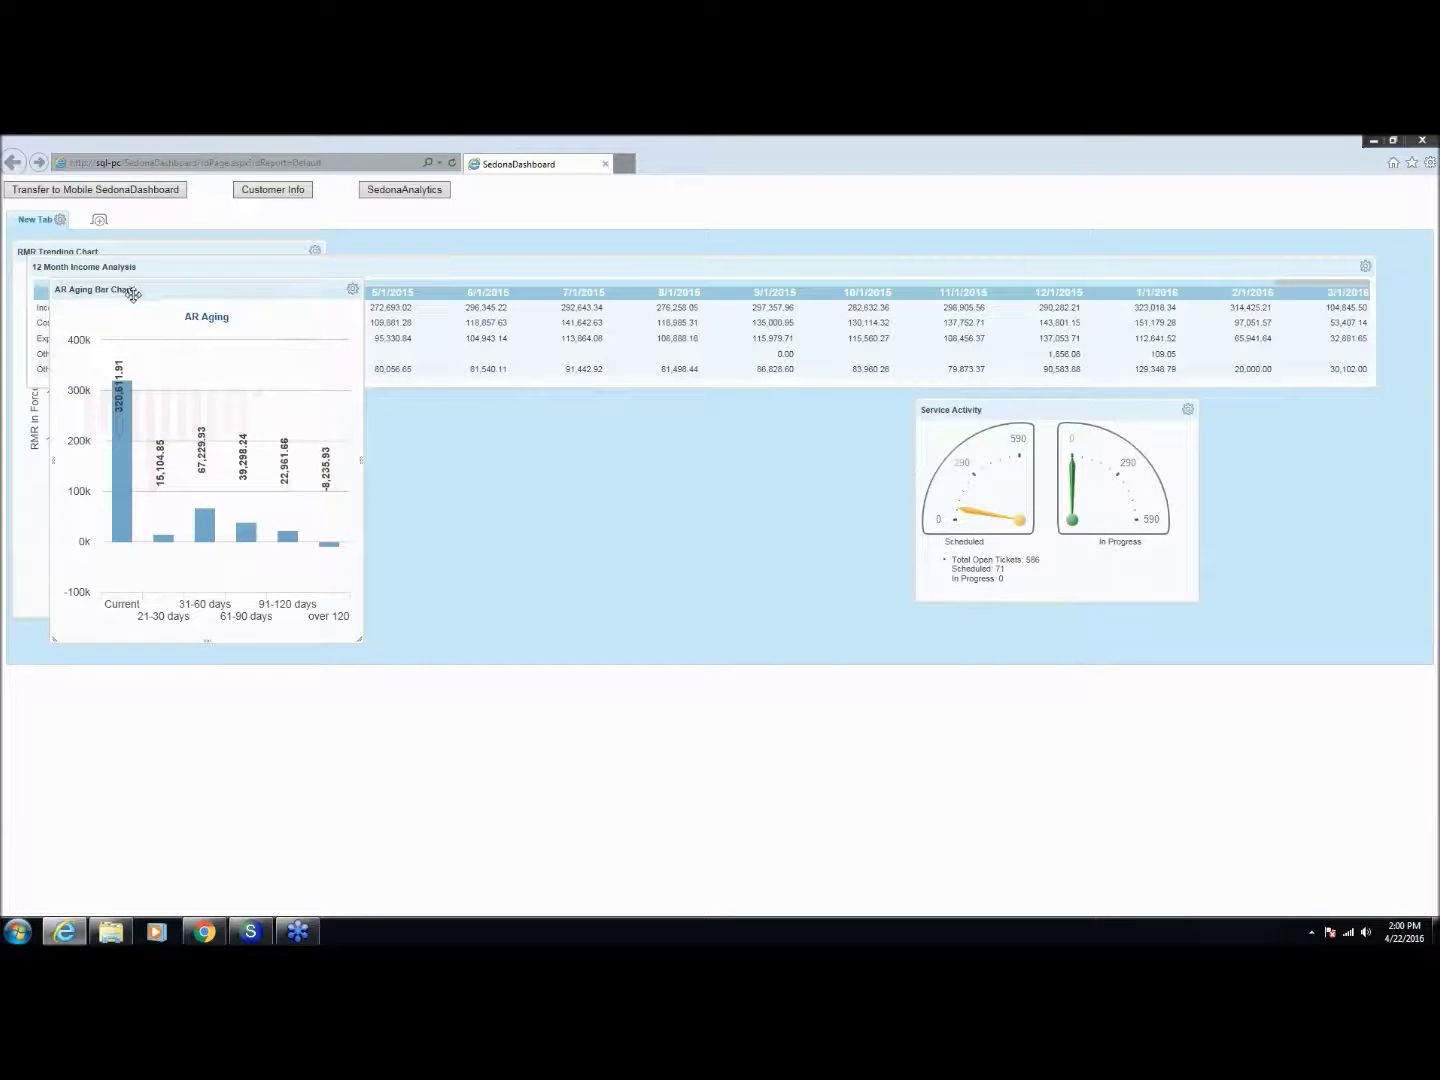
{"action": "left_click_drag", "start_coordinate": [130, 289], "coordinate": [677, 419]}
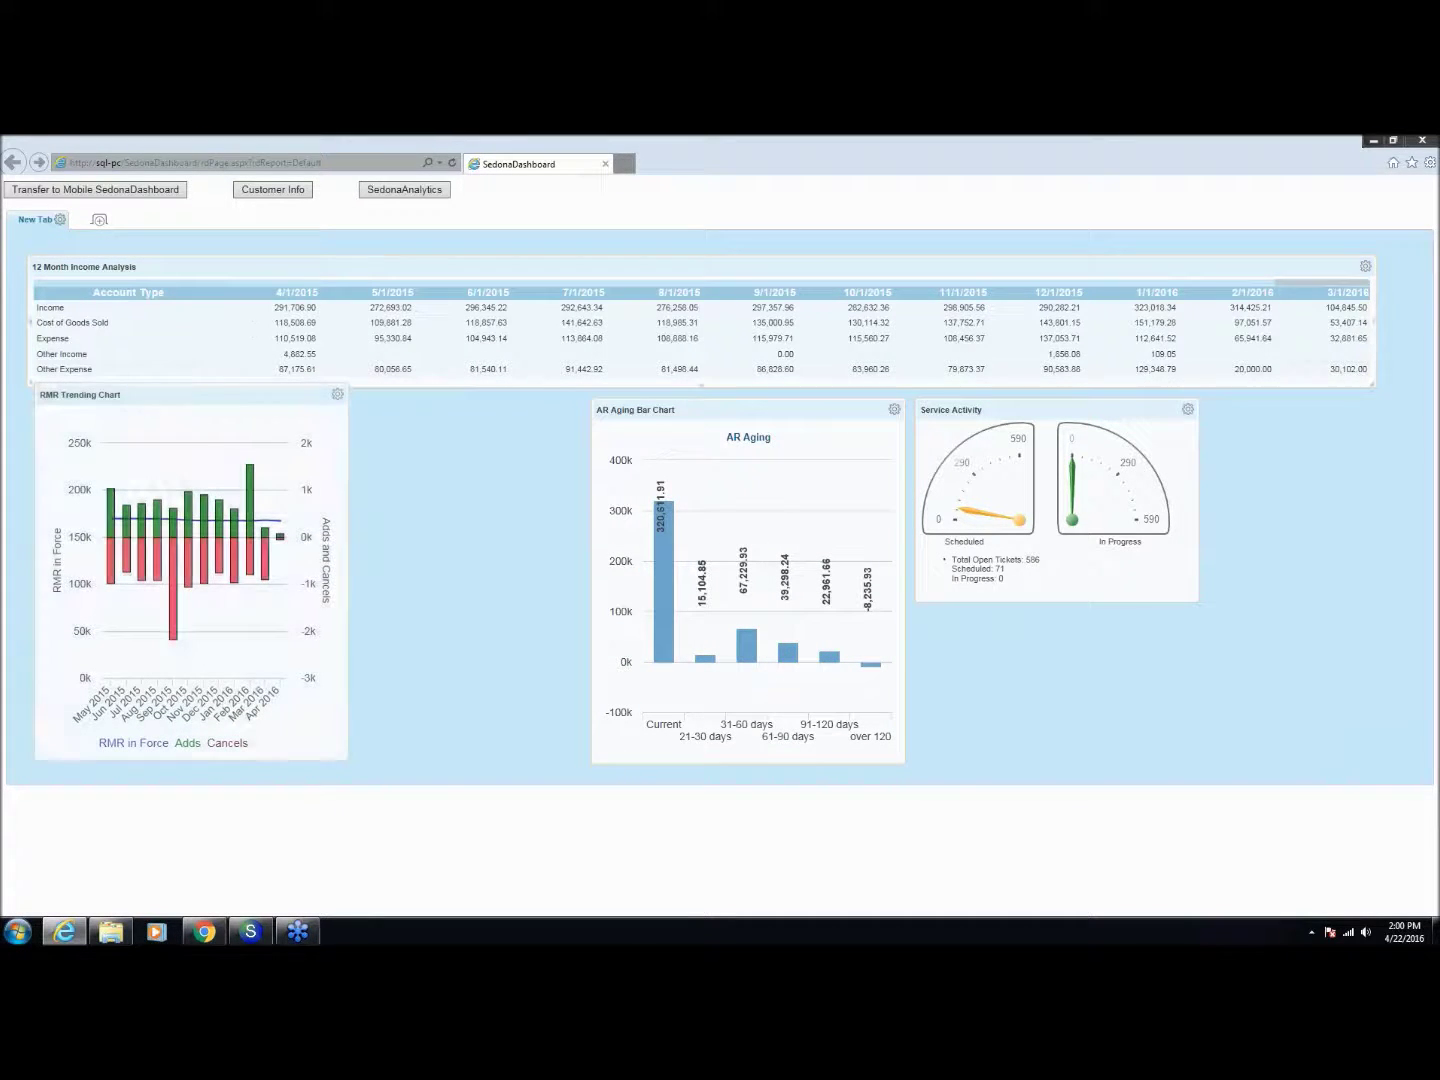
{"action": "left_click_drag", "start_coordinate": [367, 270], "coordinate": [340, 296]}
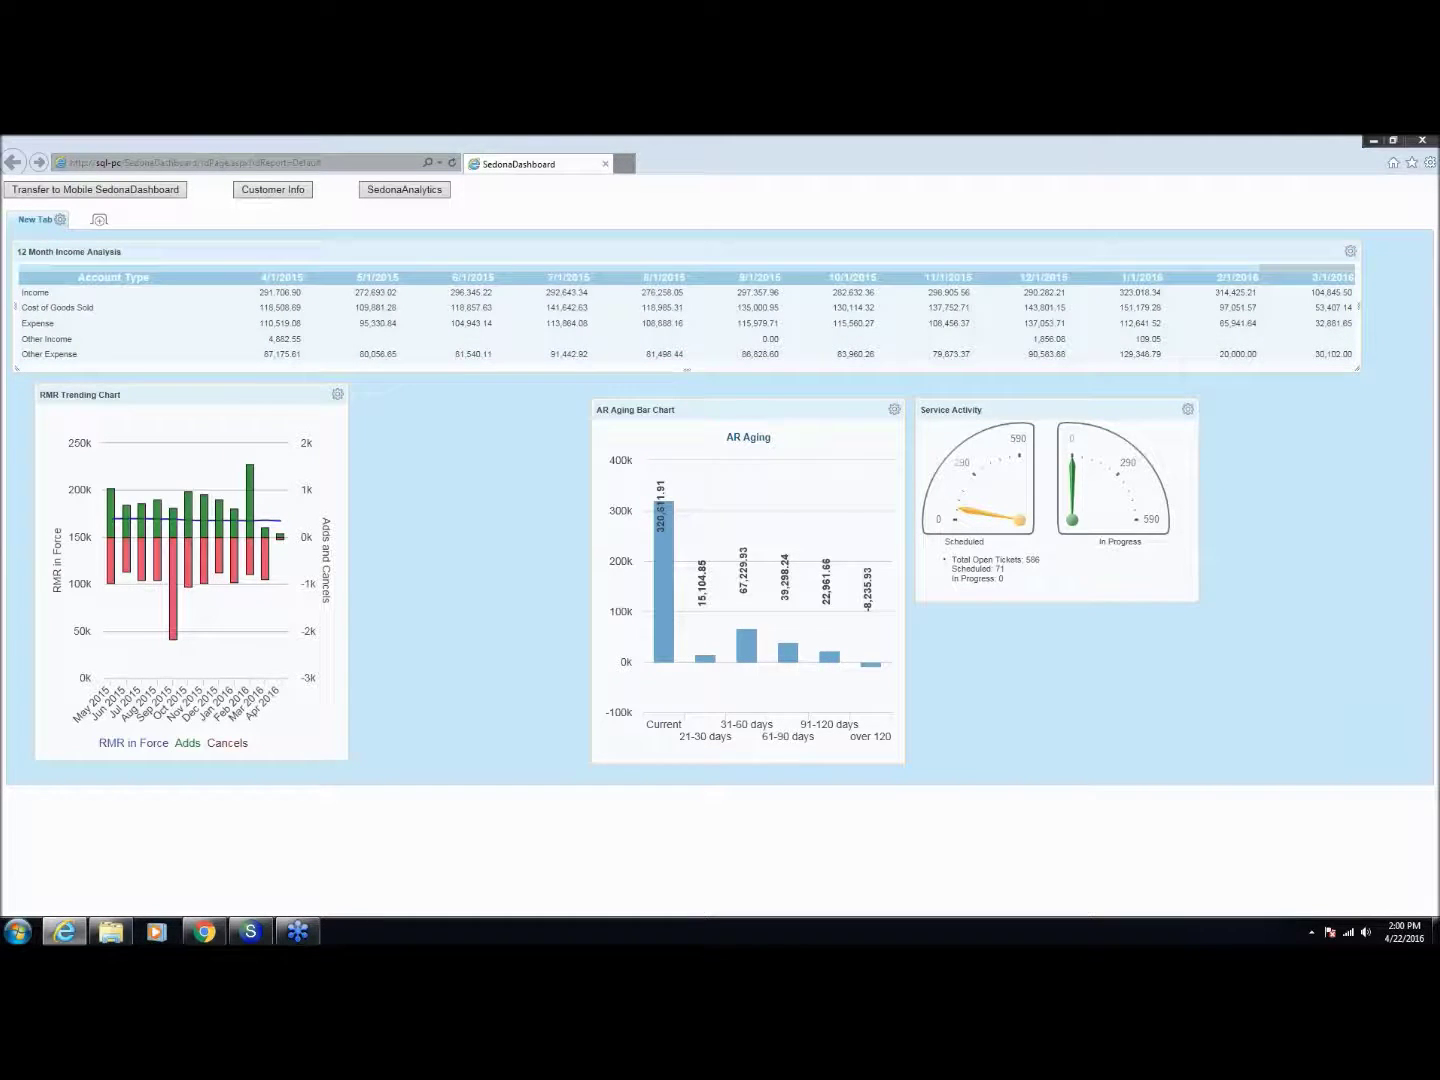
Line up RMR Trending, AR Aging and Service Activity left to right, then close the dashboard.
{"action": "left_click_drag", "start_coordinate": [237, 390], "coordinate": [206, 392]}
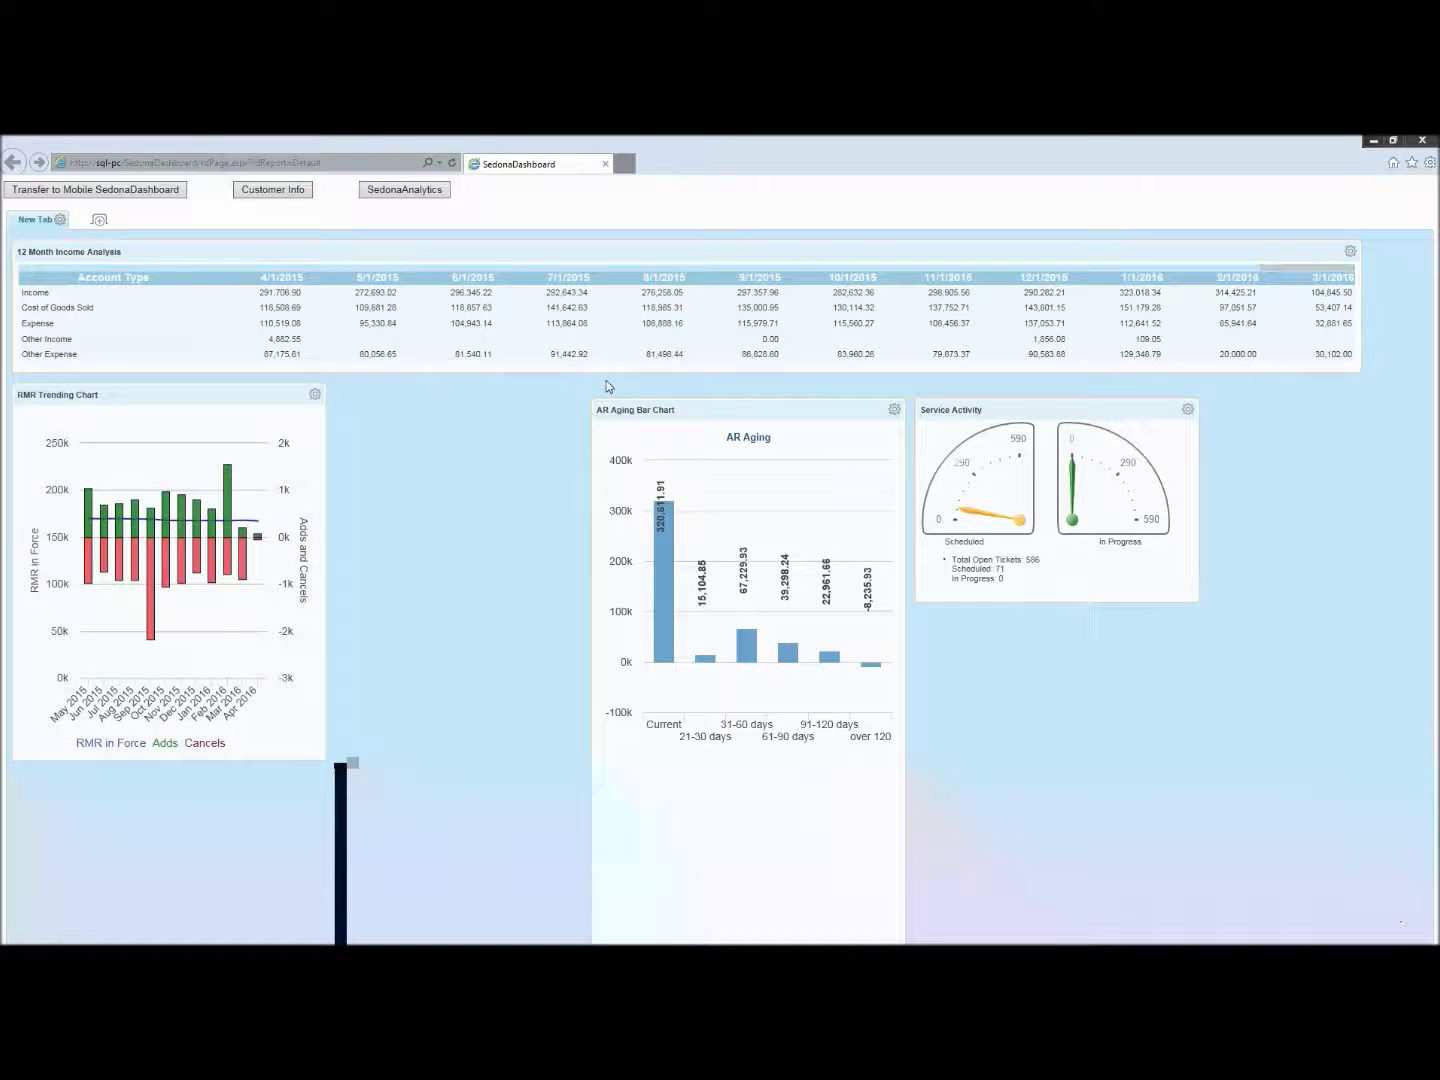
{"action": "left_click_drag", "start_coordinate": [690, 410], "coordinate": [469, 398]}
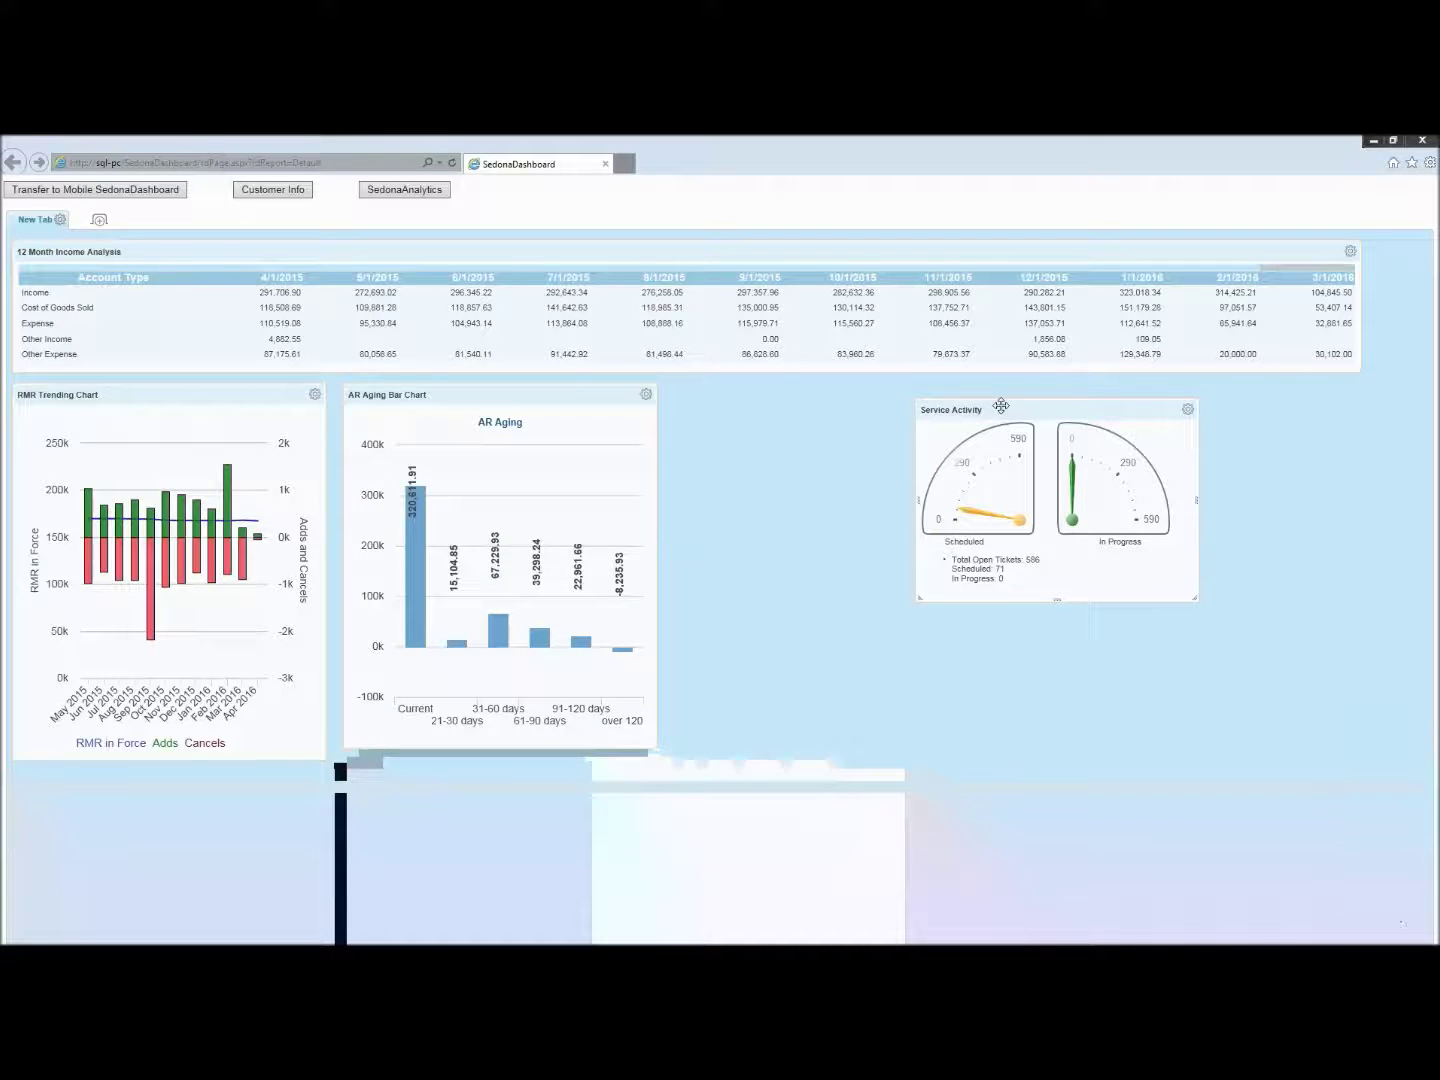
{"action": "left_click_drag", "start_coordinate": [1001, 406], "coordinate": [758, 400]}
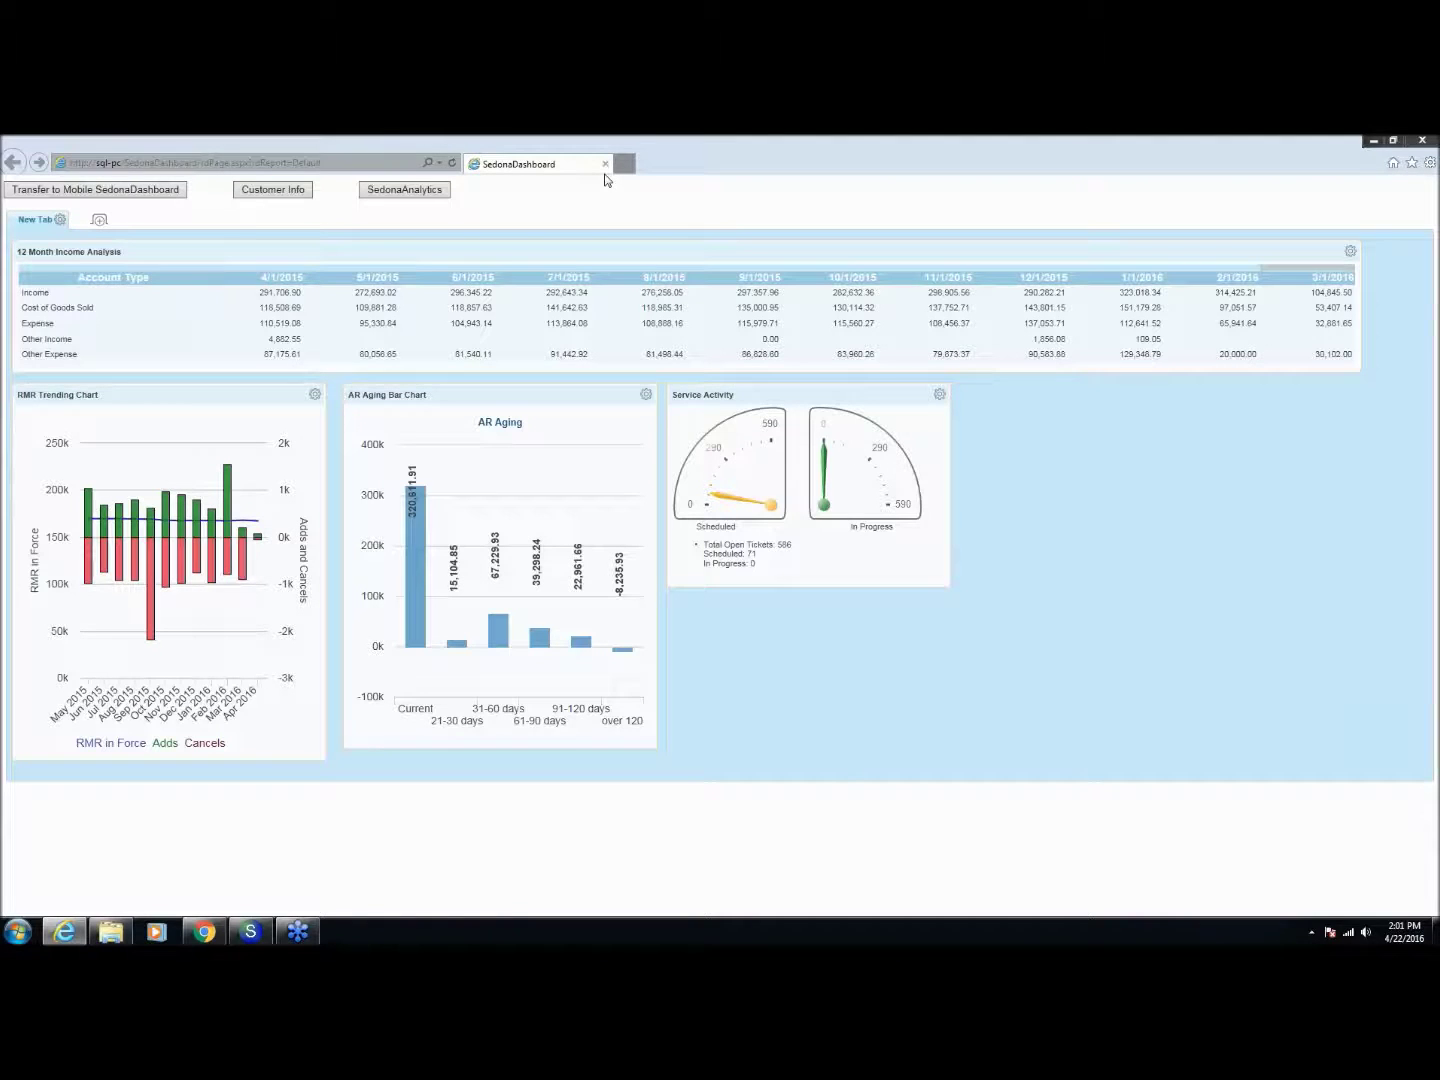
{"action": "left_click", "coordinate": [606, 165]}
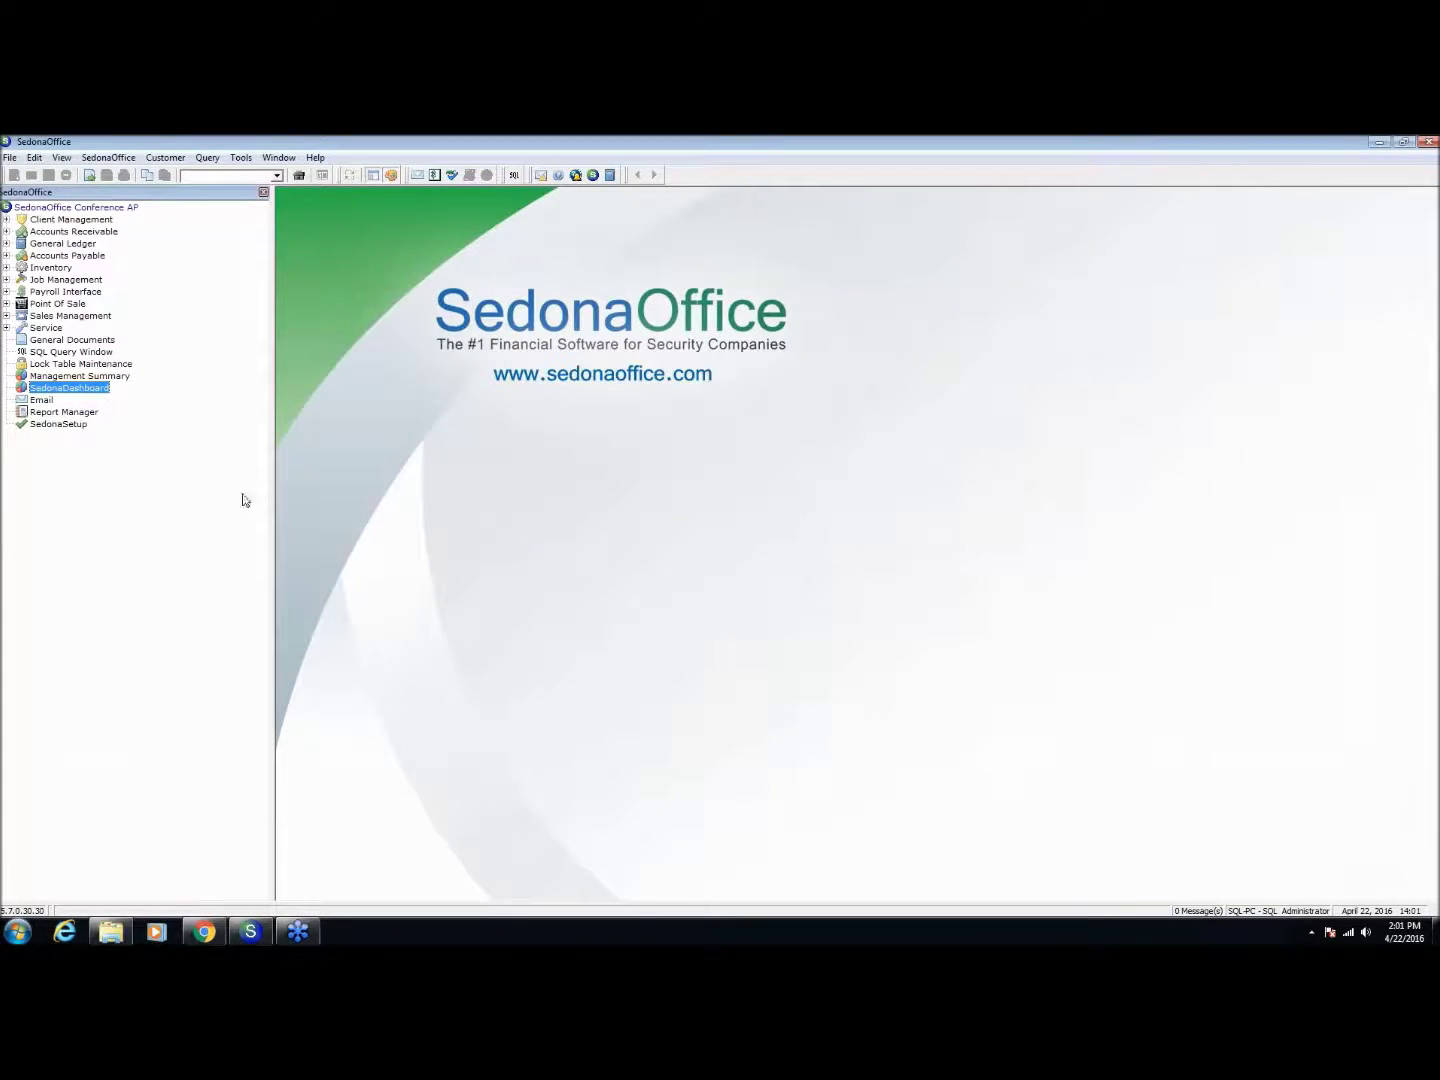
Relaunch SedonaDashboard from the SedonaOffice tree to check the saved panel layout.
{"action": "double_click", "coordinate": [66, 392]}
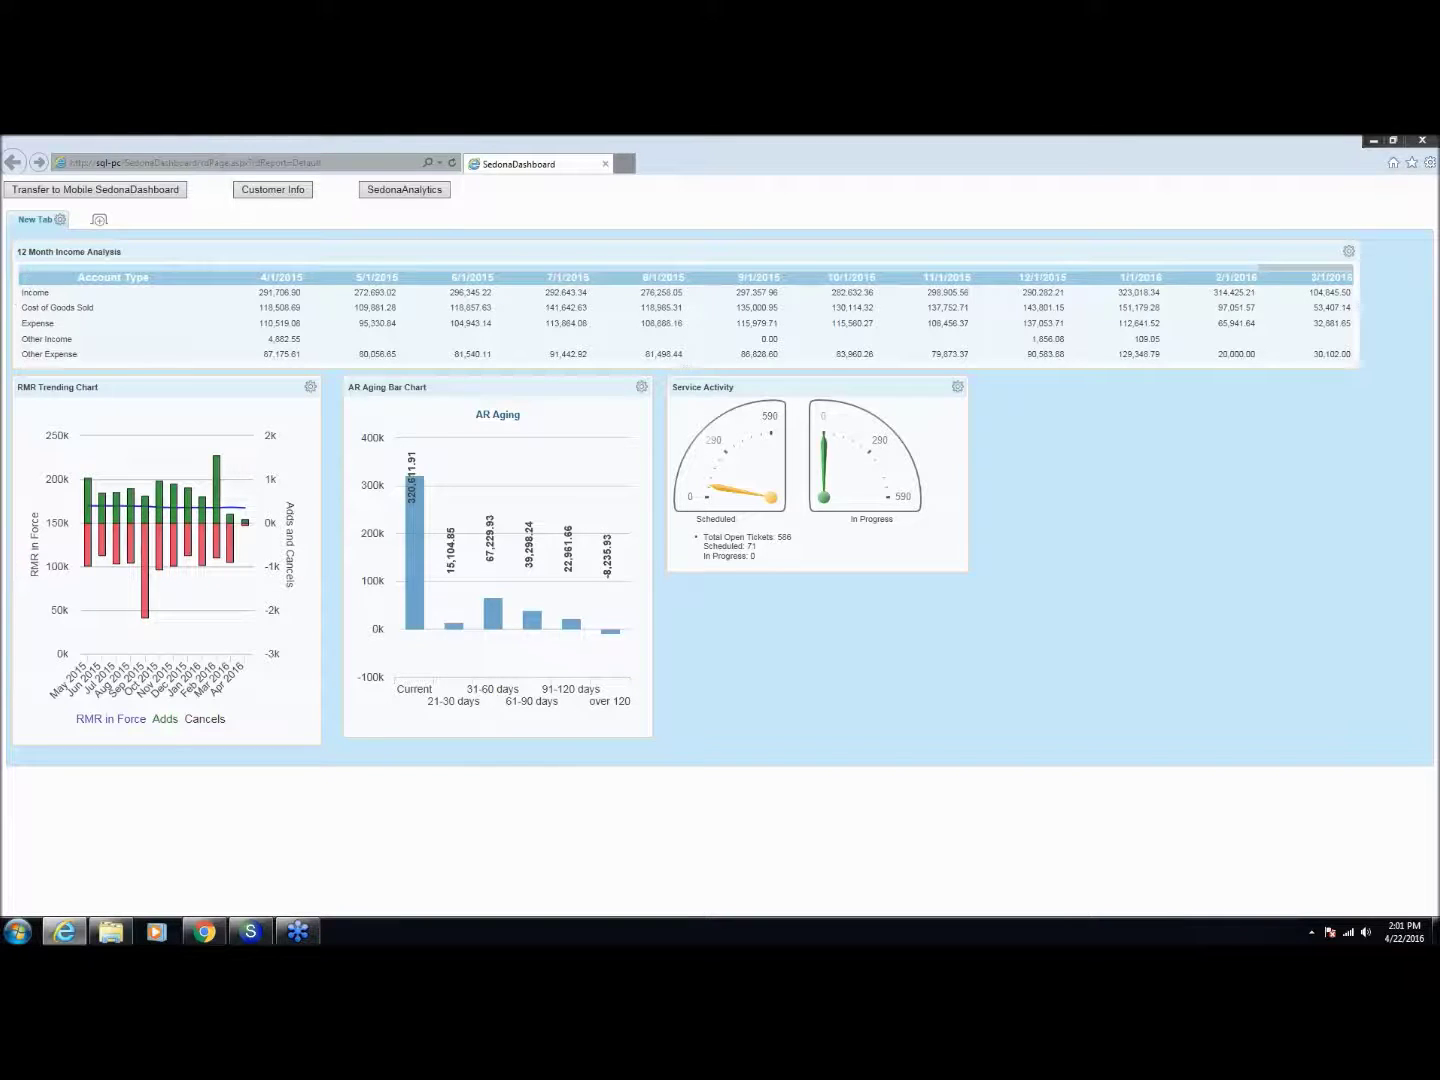
Use Rename Tab to replace the name 'New Tab' with 'Operations'.
{"action": "left_click", "coordinate": [60, 221]}
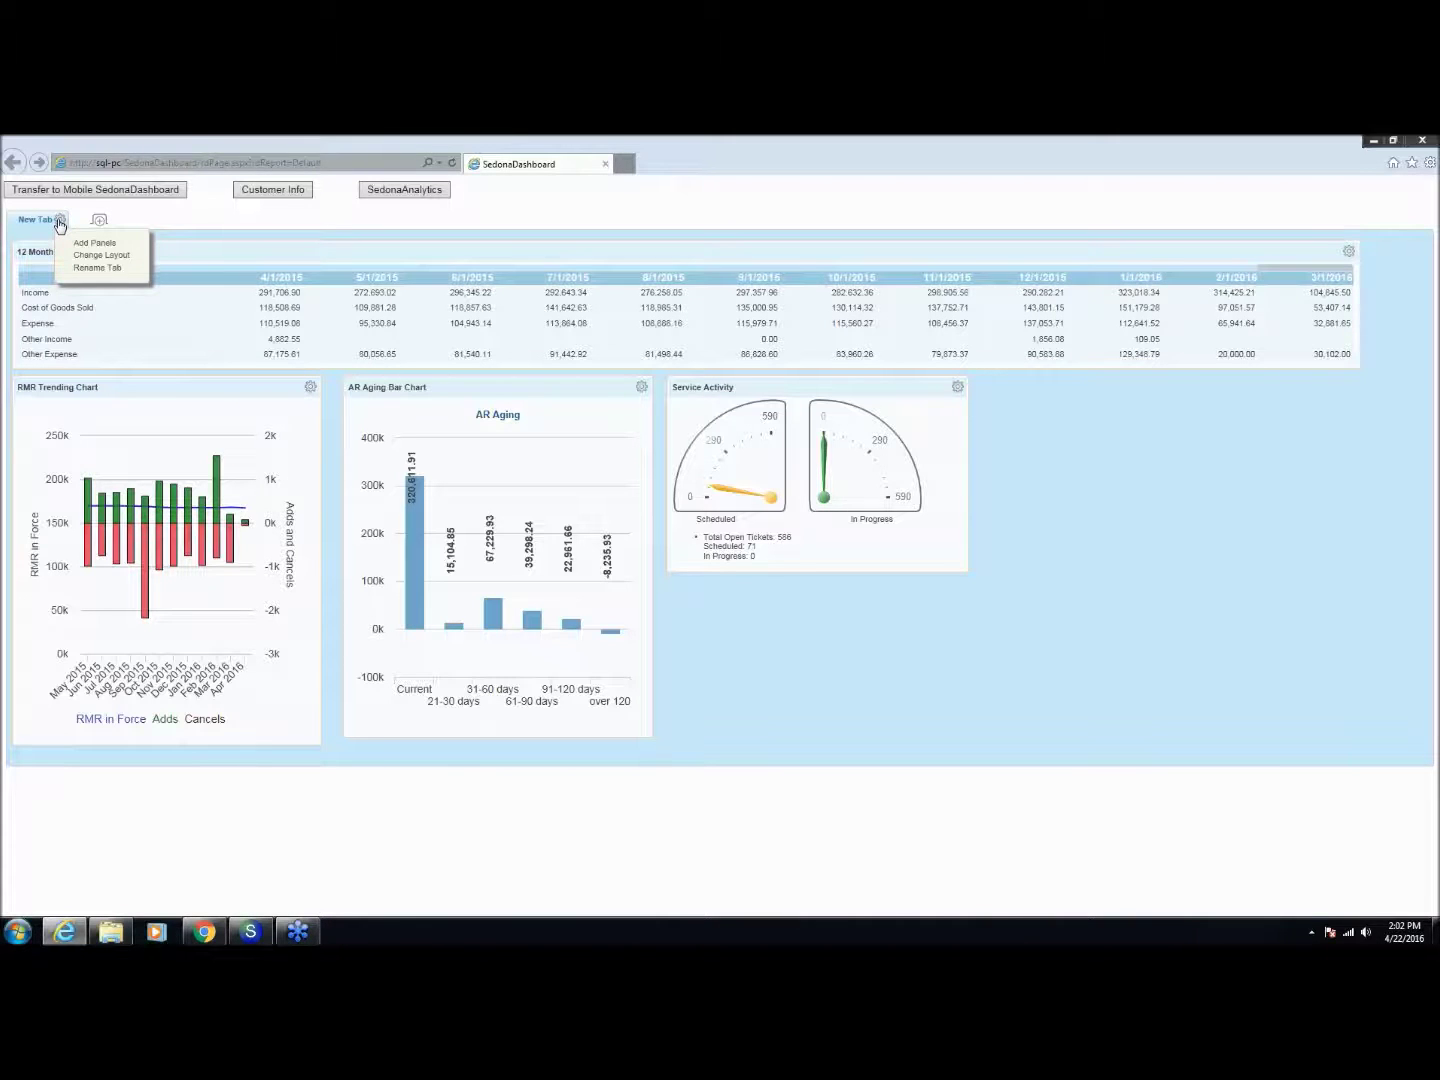
{"action": "left_click", "coordinate": [93, 267]}
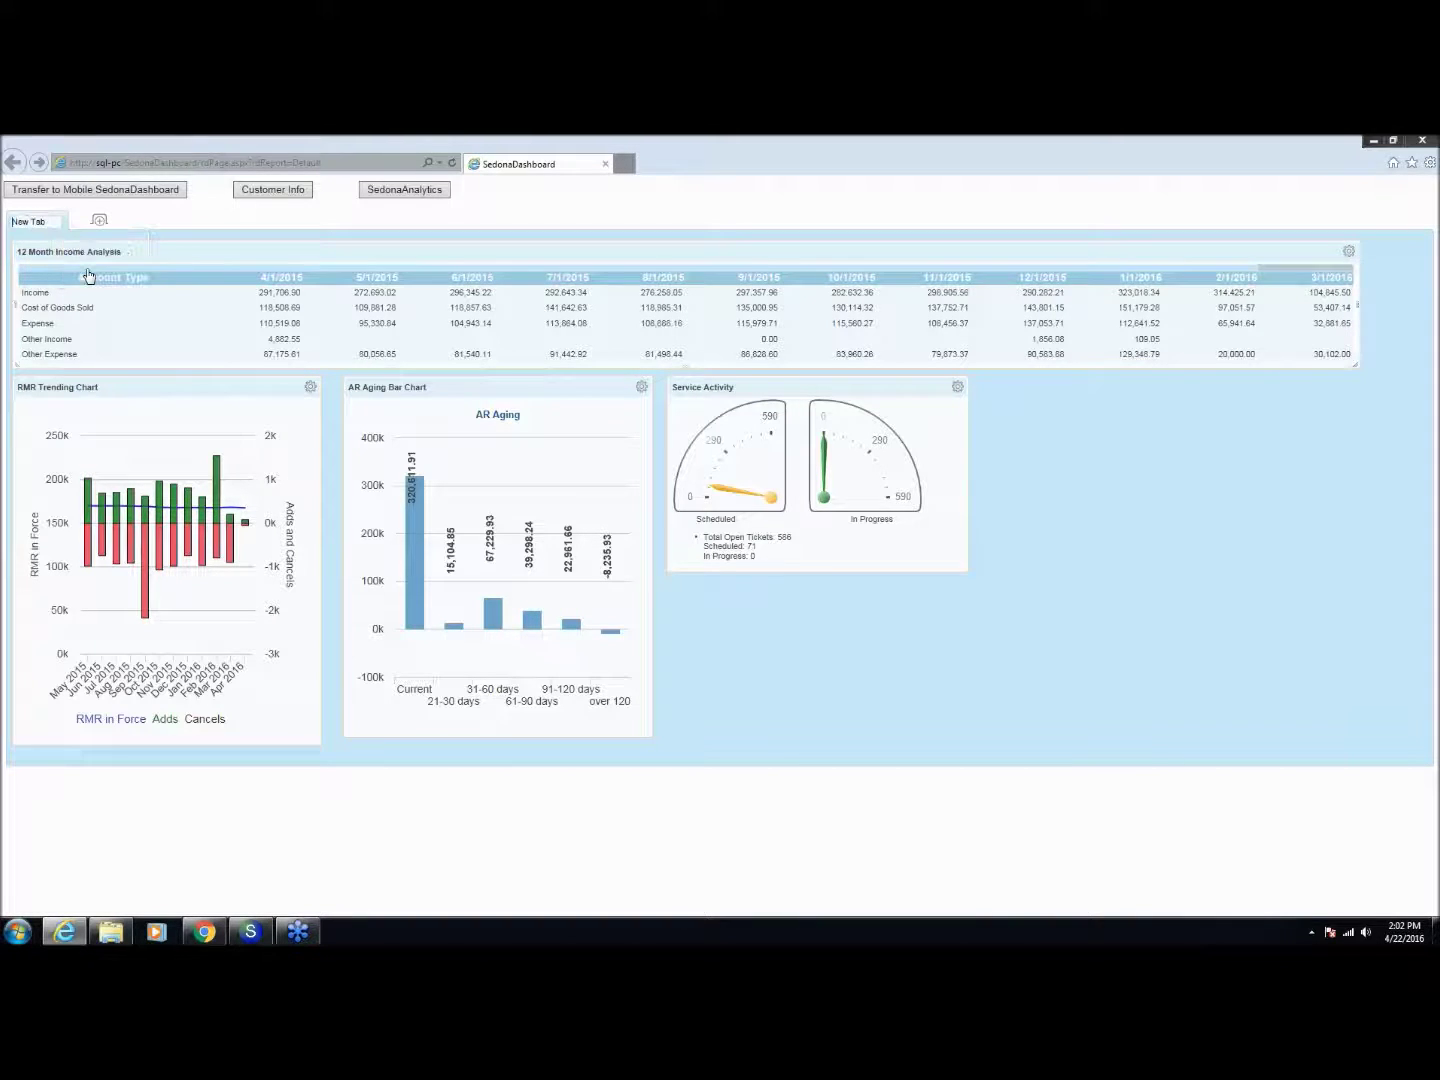
{"action": "key", "text": "BackSpace"}
{"action": "key", "text": "BackSpace"}
{"action": "key", "text": "BackSpace"}
{"action": "key", "text": "BackSpace"}
{"action": "key", "text": "BackSpace"}
{"action": "key", "text": "BackSpace"}
{"action": "key", "text": "BackSpace"}
{"action": "type", "text": "Operations"}
{"action": "key", "text": "Return"}
Add the Job and Service Counts By Status panel to the Operations tab.
{"action": "left_click", "coordinate": [70, 222]}
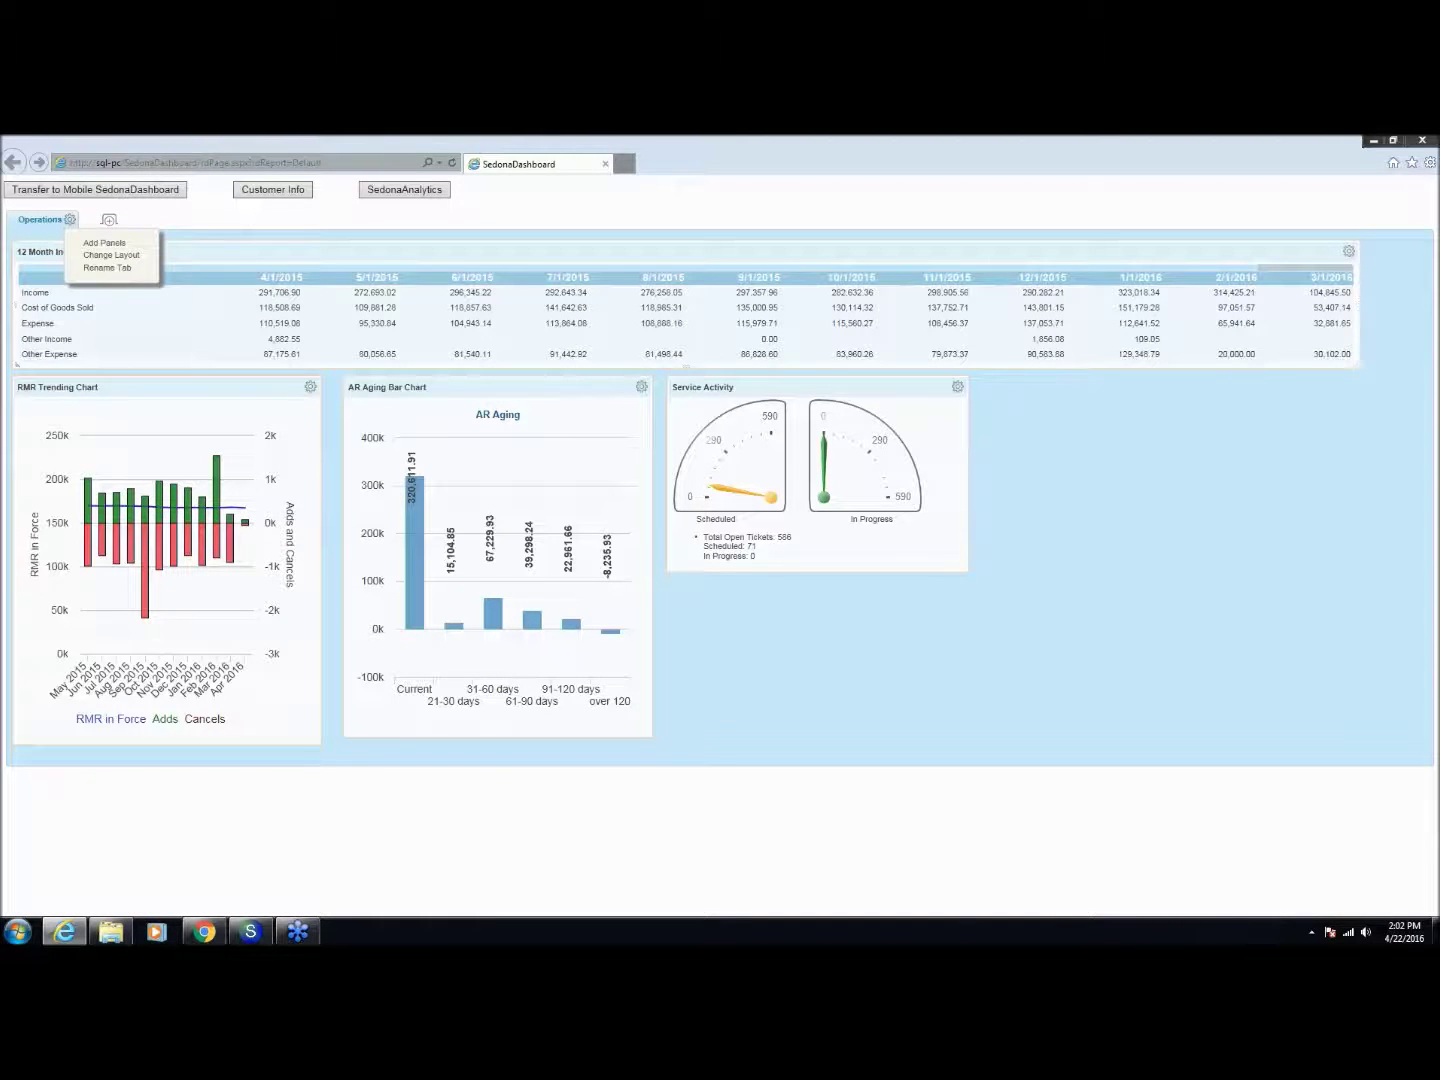
{"action": "left_click", "coordinate": [105, 246]}
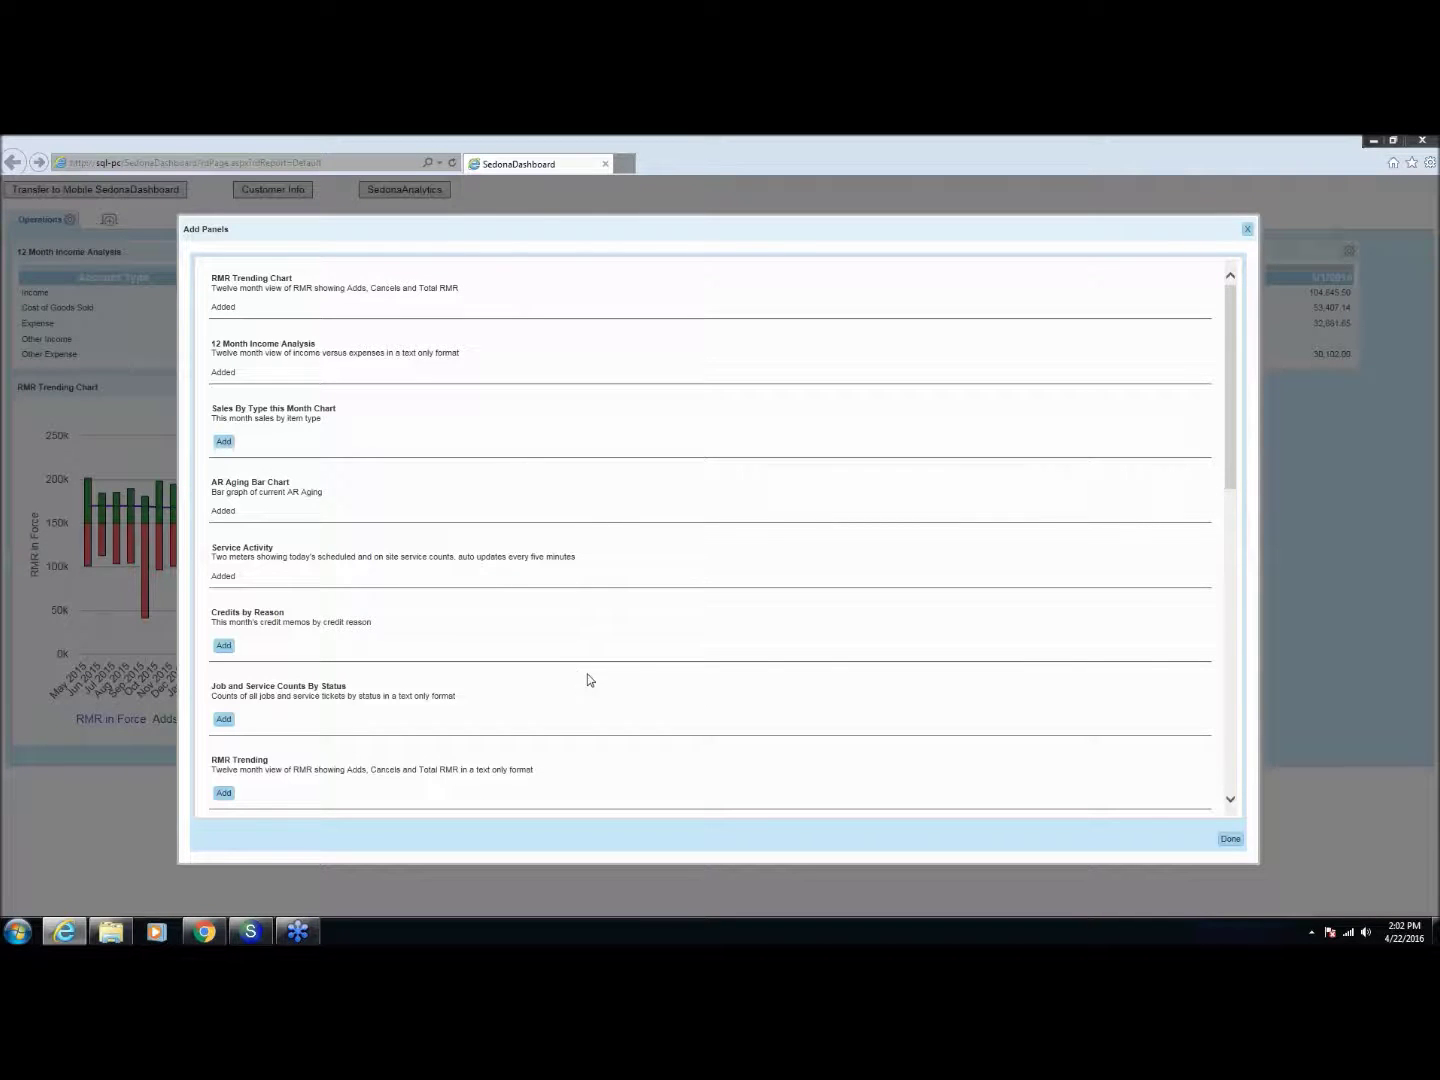
{"action": "left_click", "coordinate": [224, 719]}
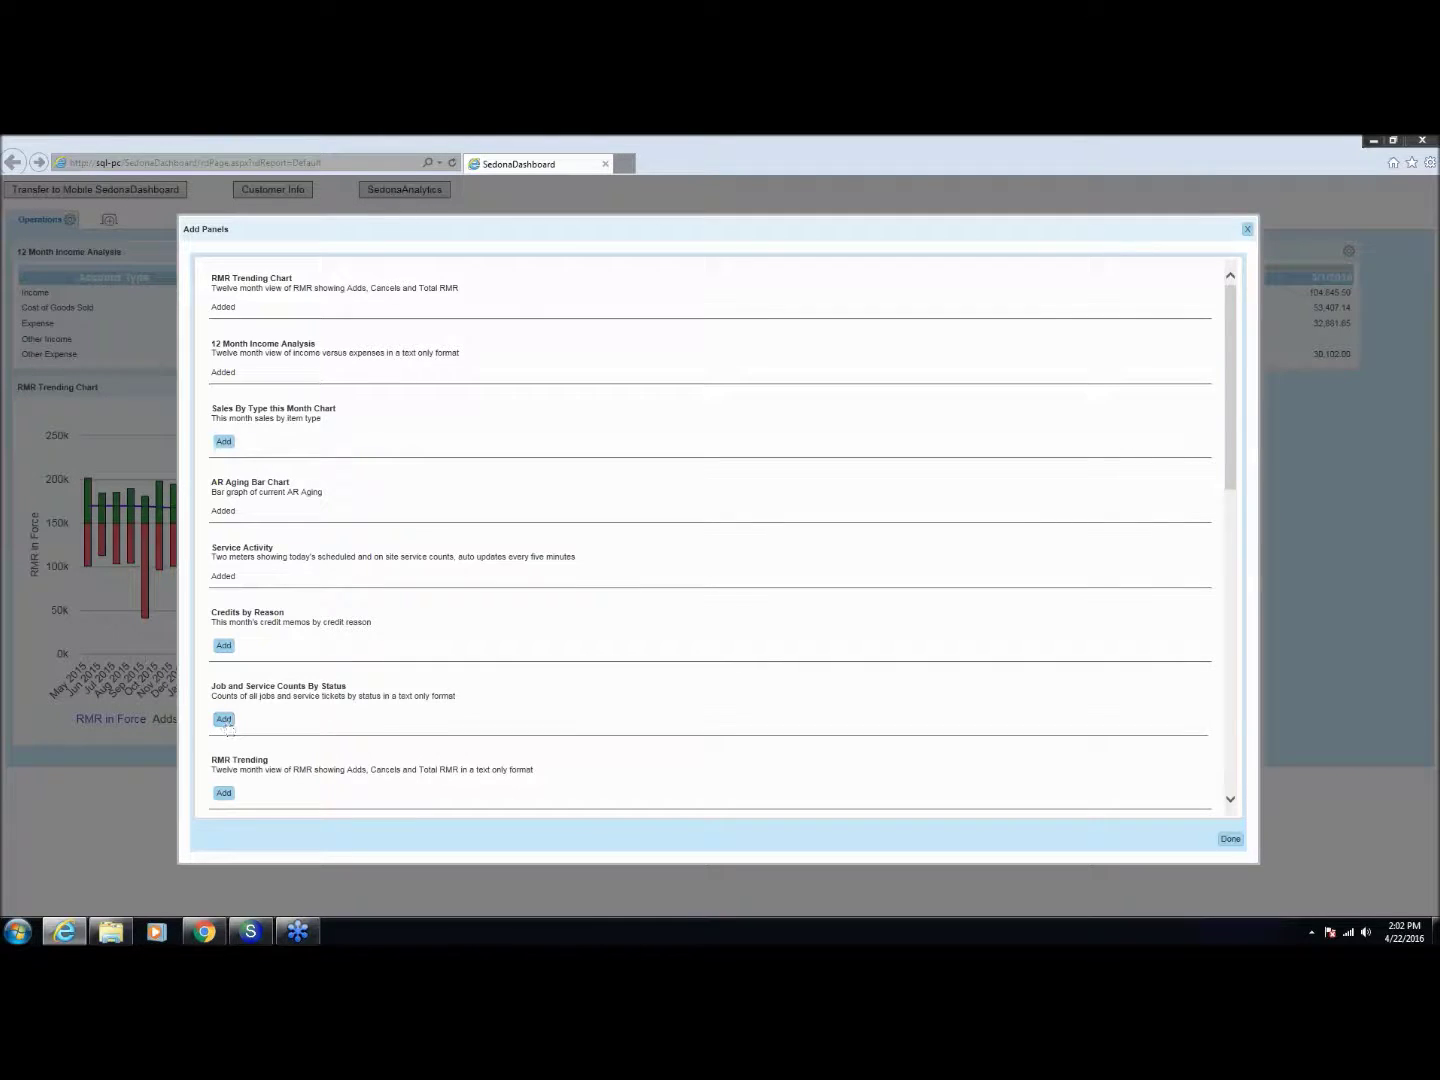
{"action": "left_click", "coordinate": [1228, 841]}
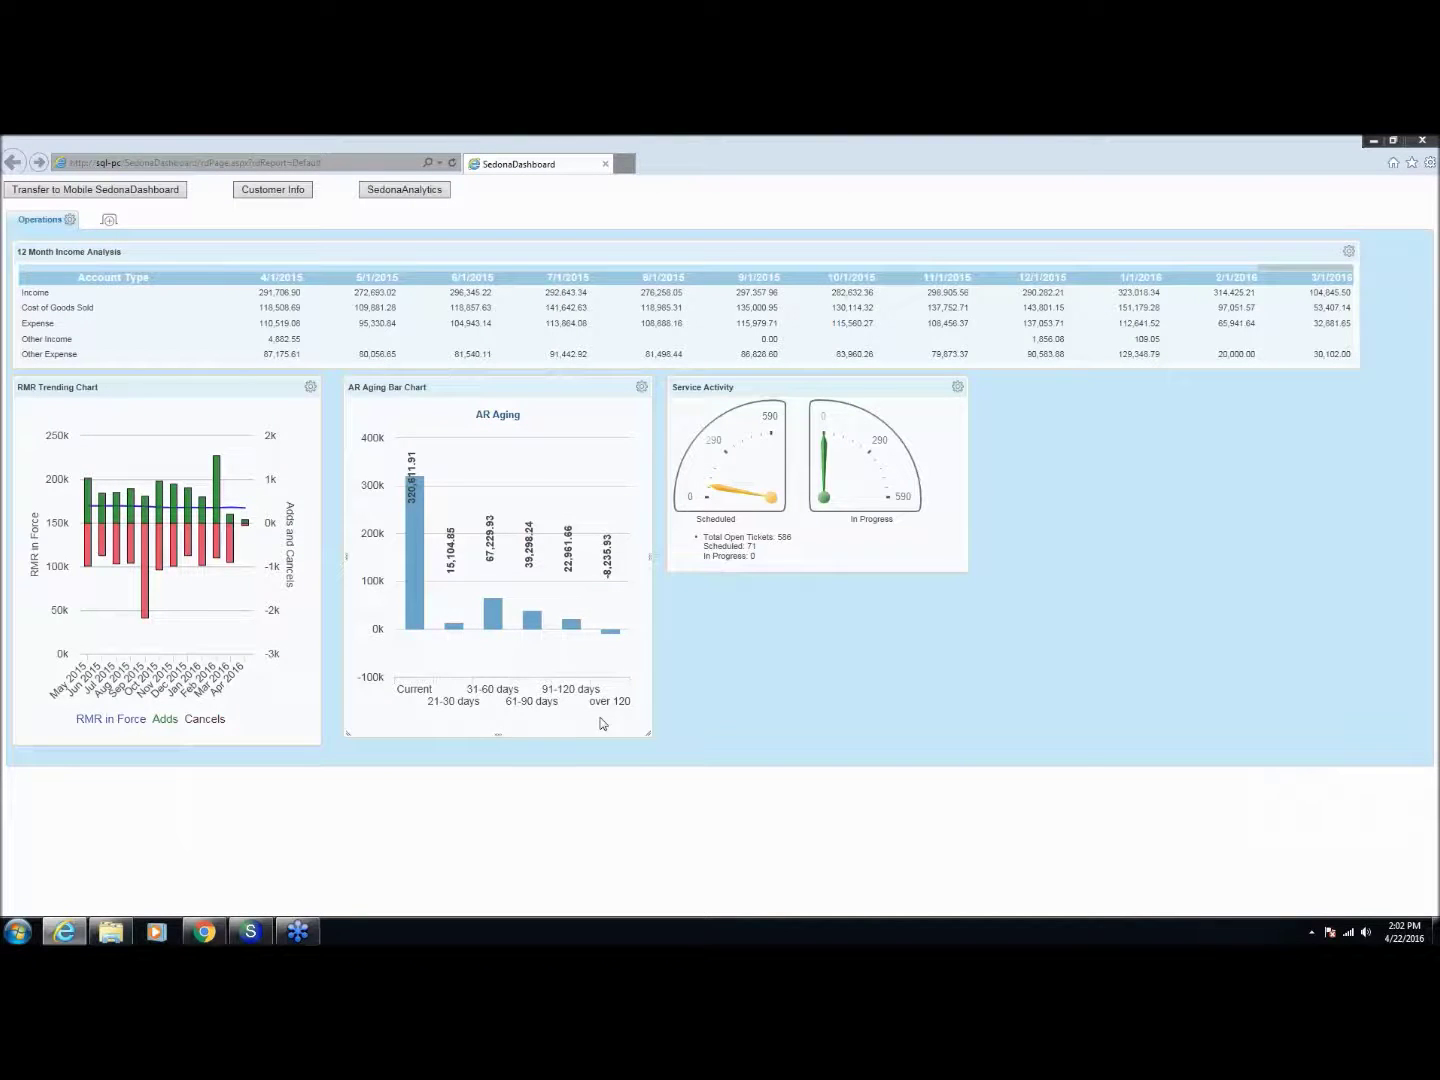
Place Job and Service Counts beside Service Activity and create a second dashboard tab.
{"action": "left_click", "coordinate": [521, 394]}
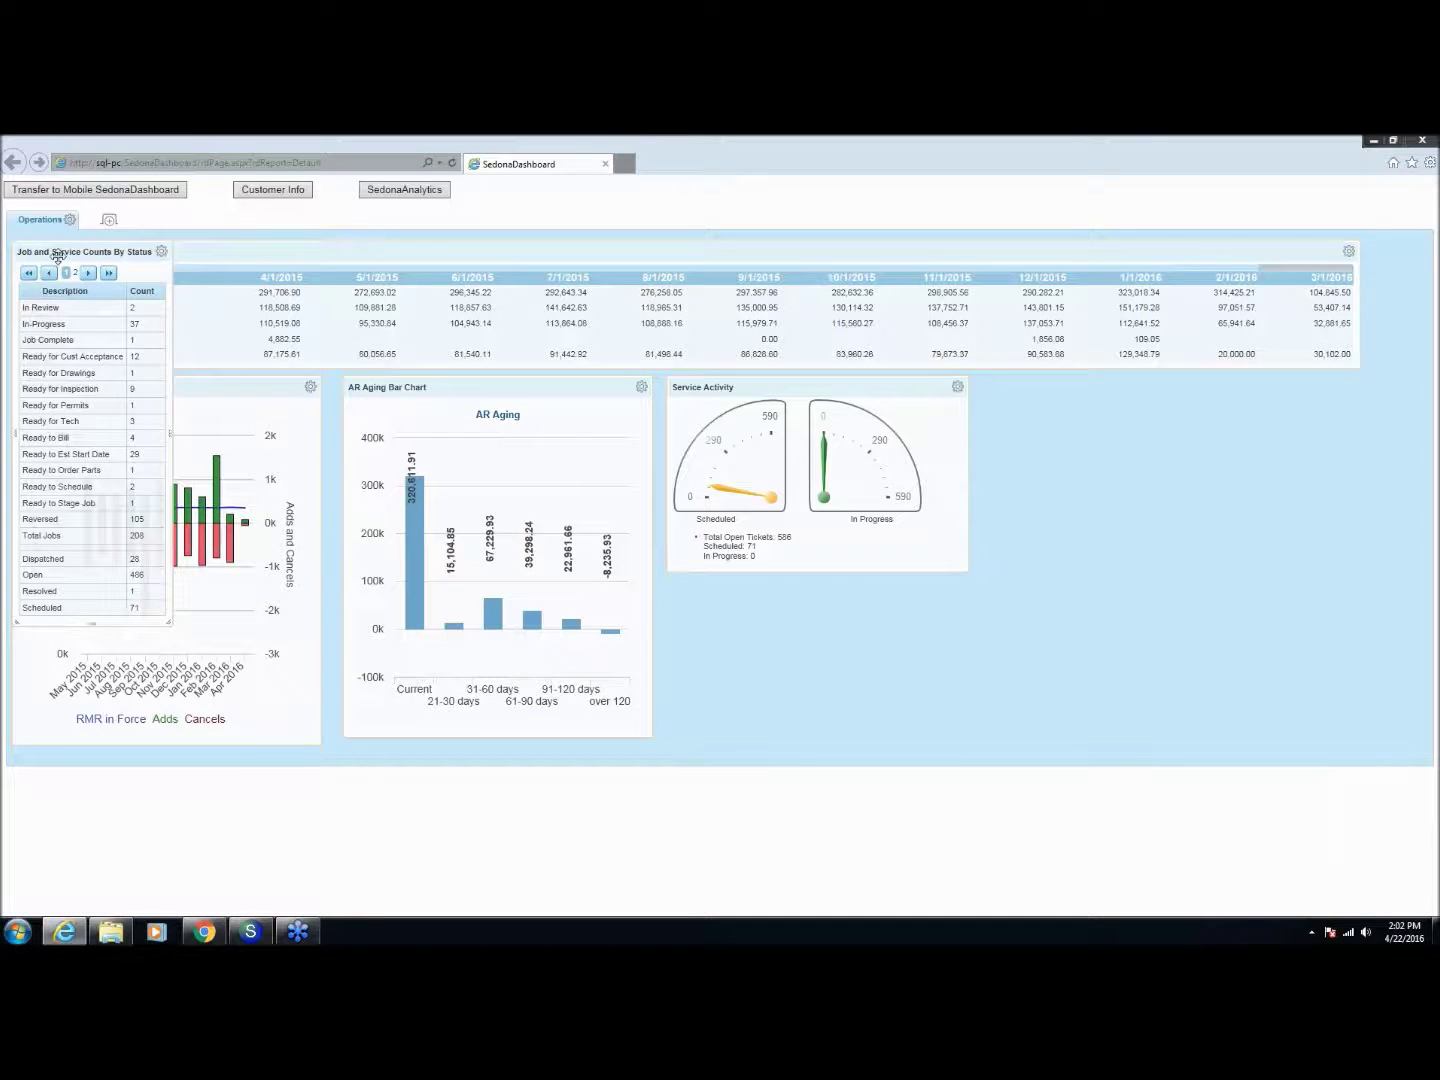
{"action": "left_click_drag", "start_coordinate": [54, 250], "coordinate": [1027, 384]}
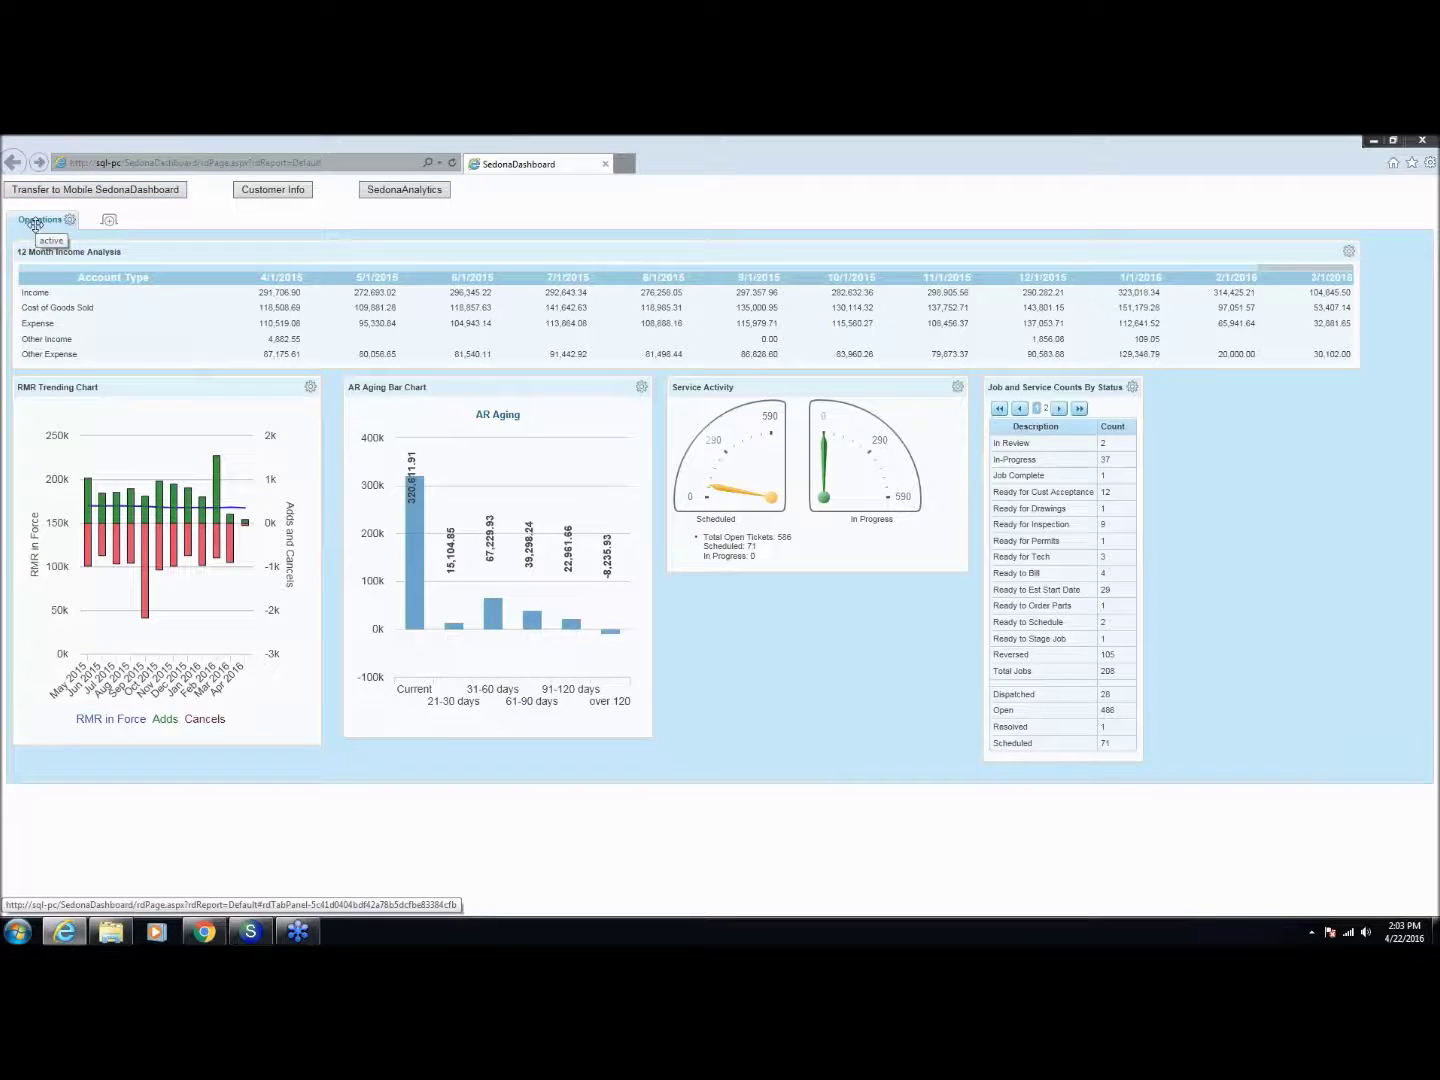
{"action": "left_click", "coordinate": [109, 223]}
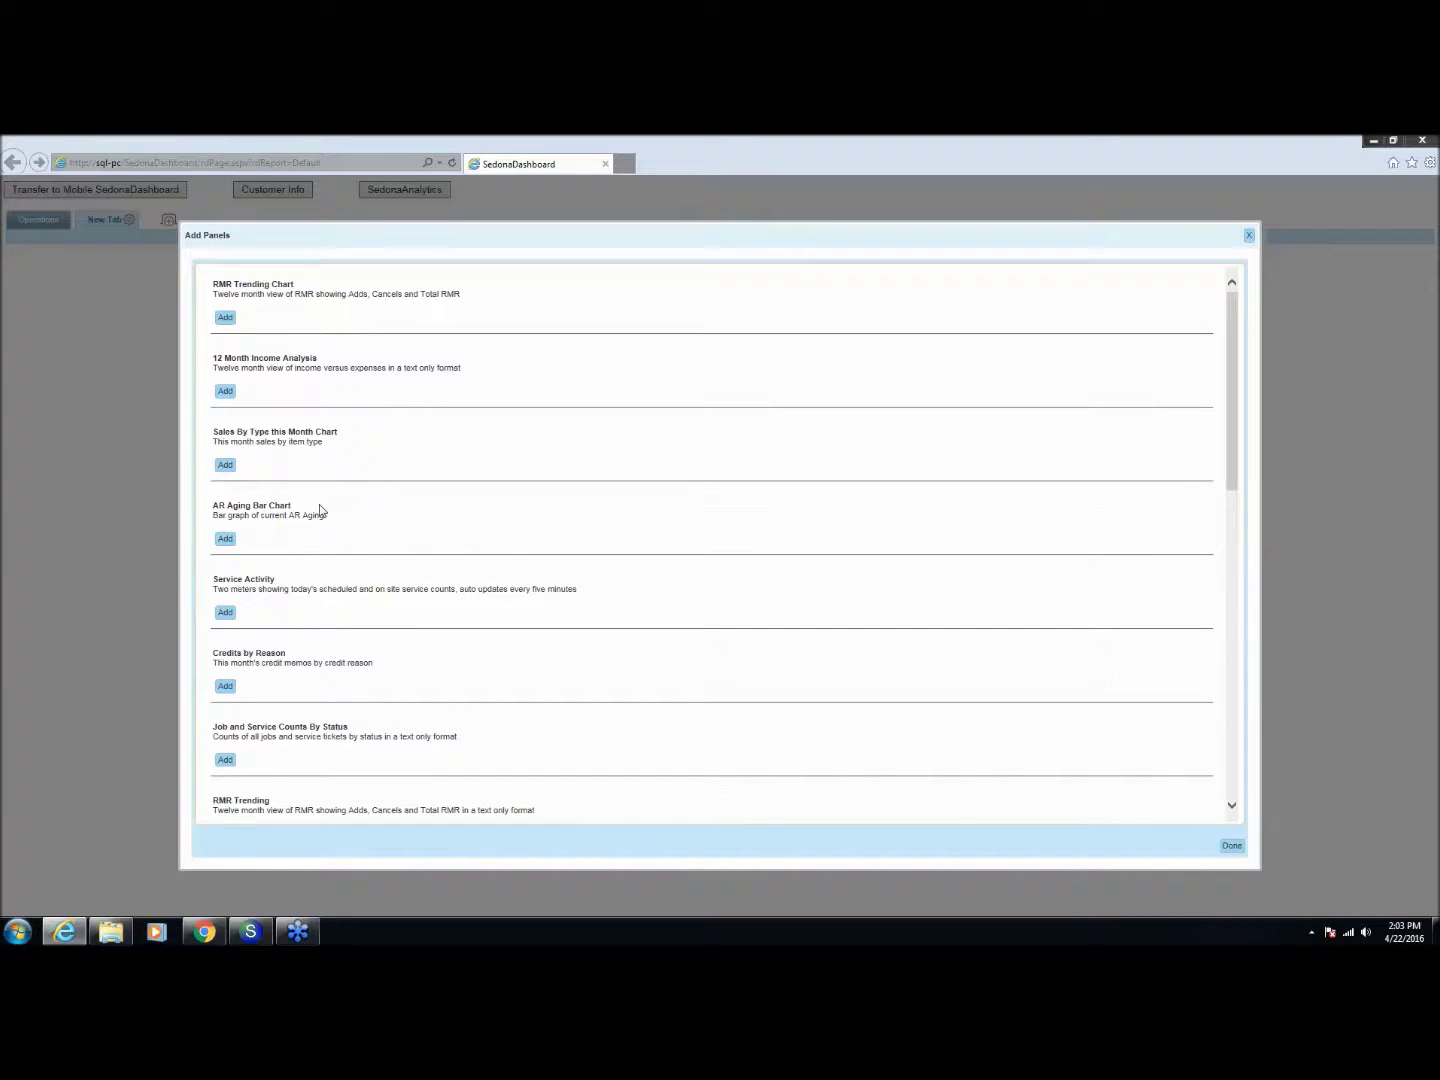
Add AR Aging Bar Chart, Service Activity, Job and Service Counts By Status and RMR Trending to the new tab.
{"action": "left_click", "coordinate": [225, 539]}
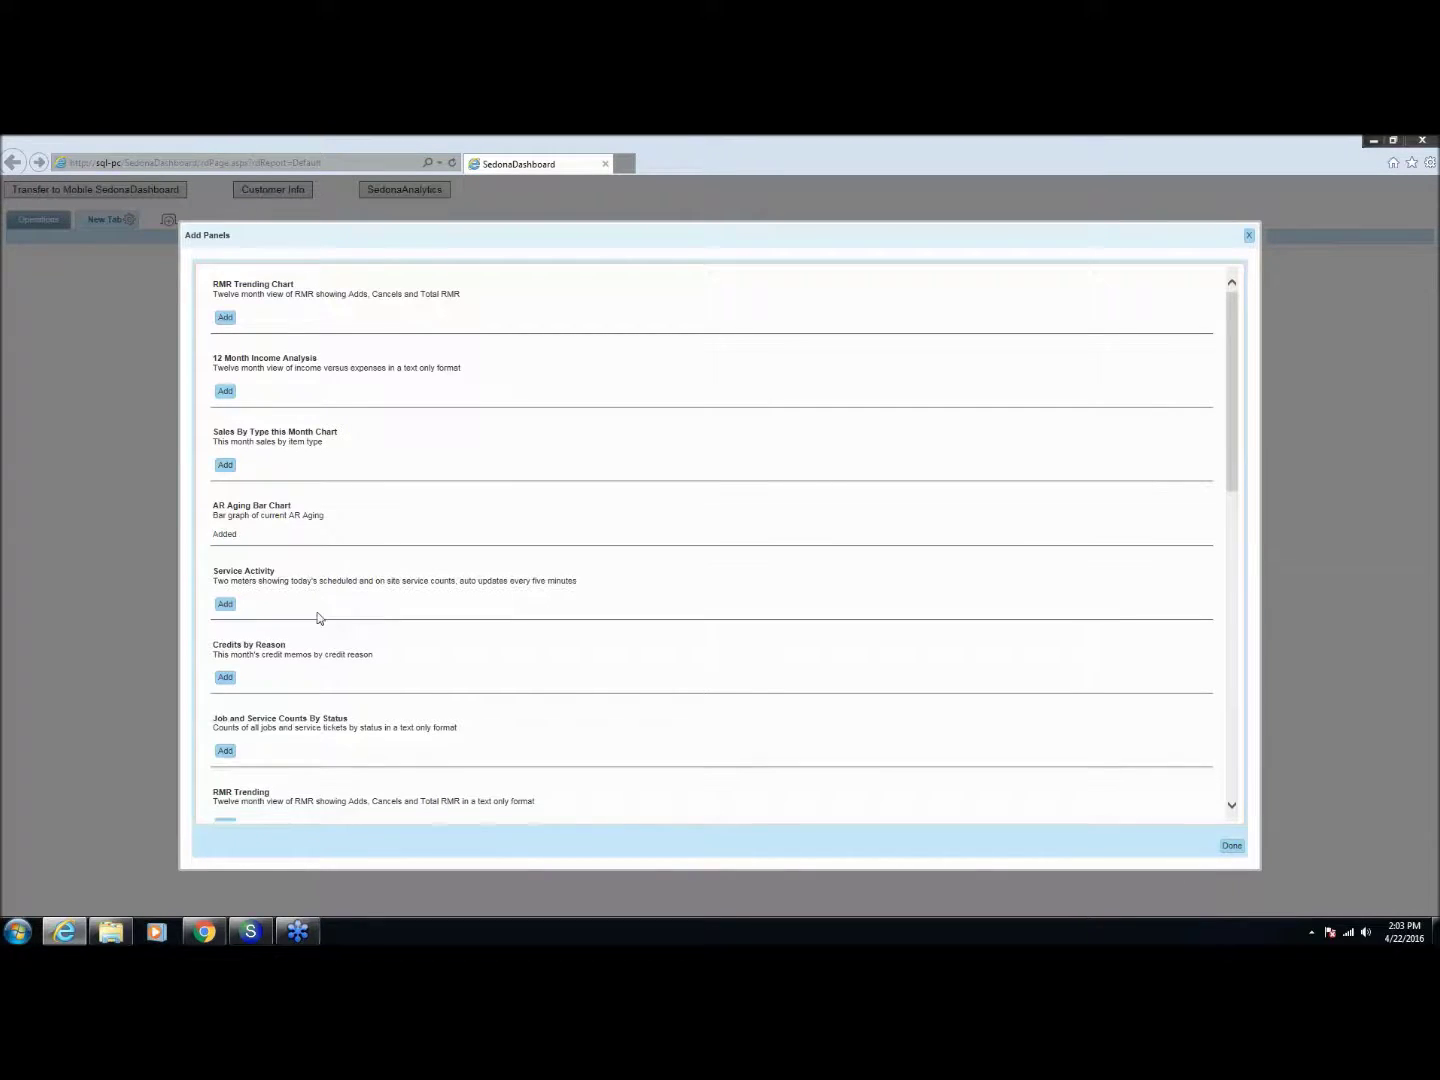
{"action": "left_click", "coordinate": [225, 604]}
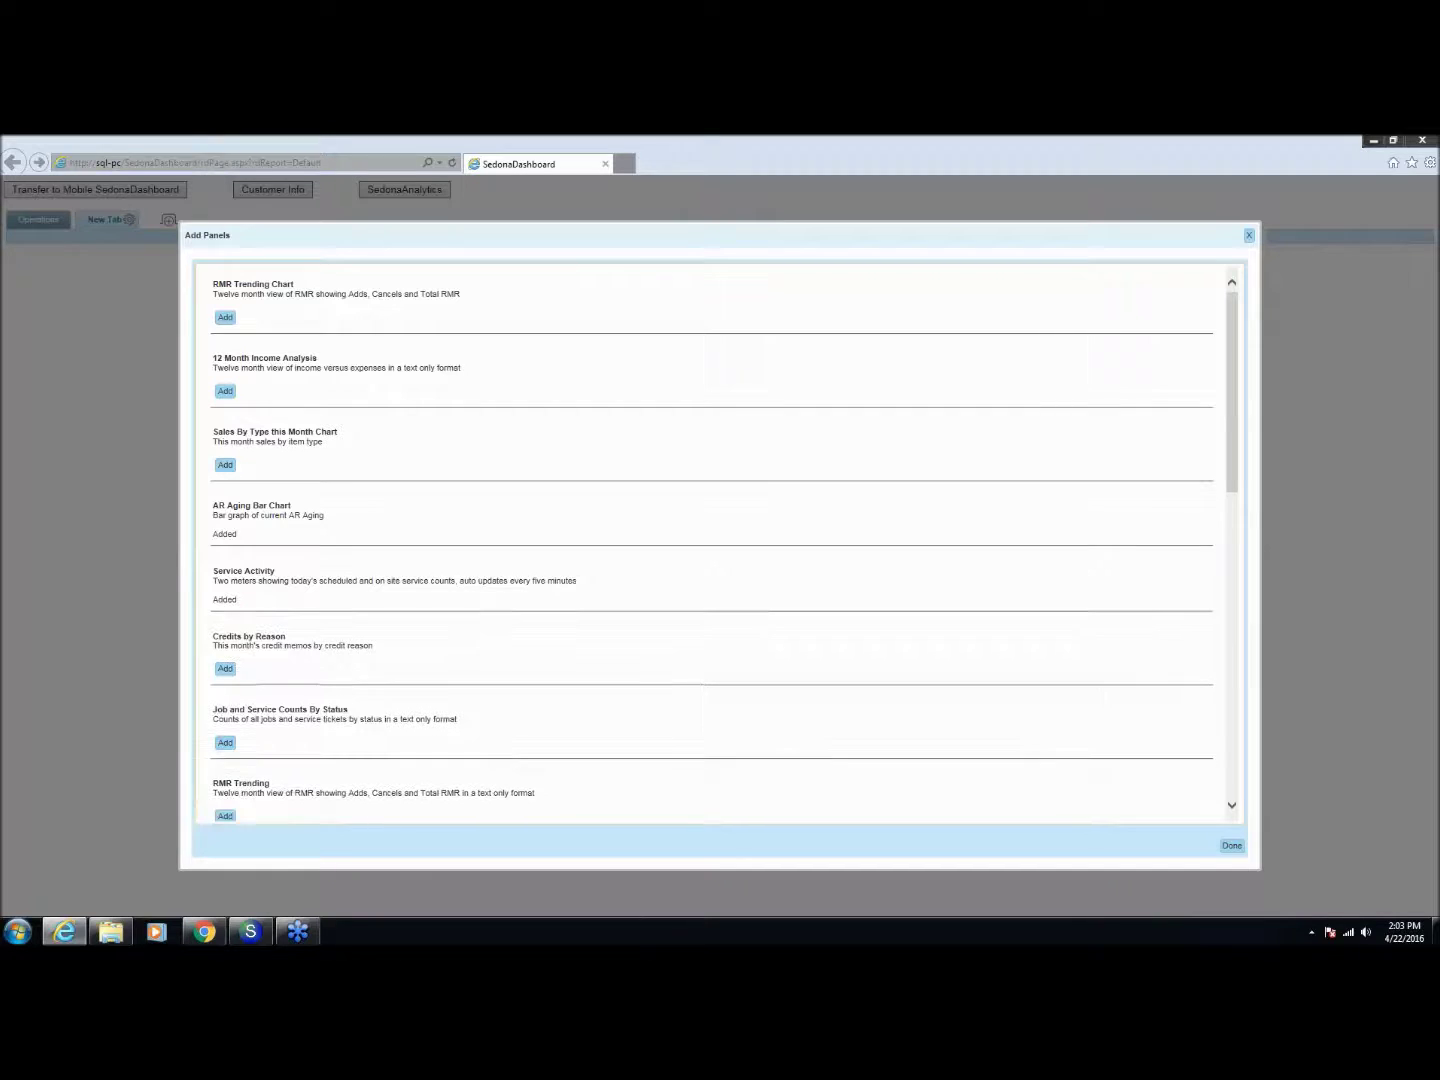
{"action": "left_click", "coordinate": [226, 742]}
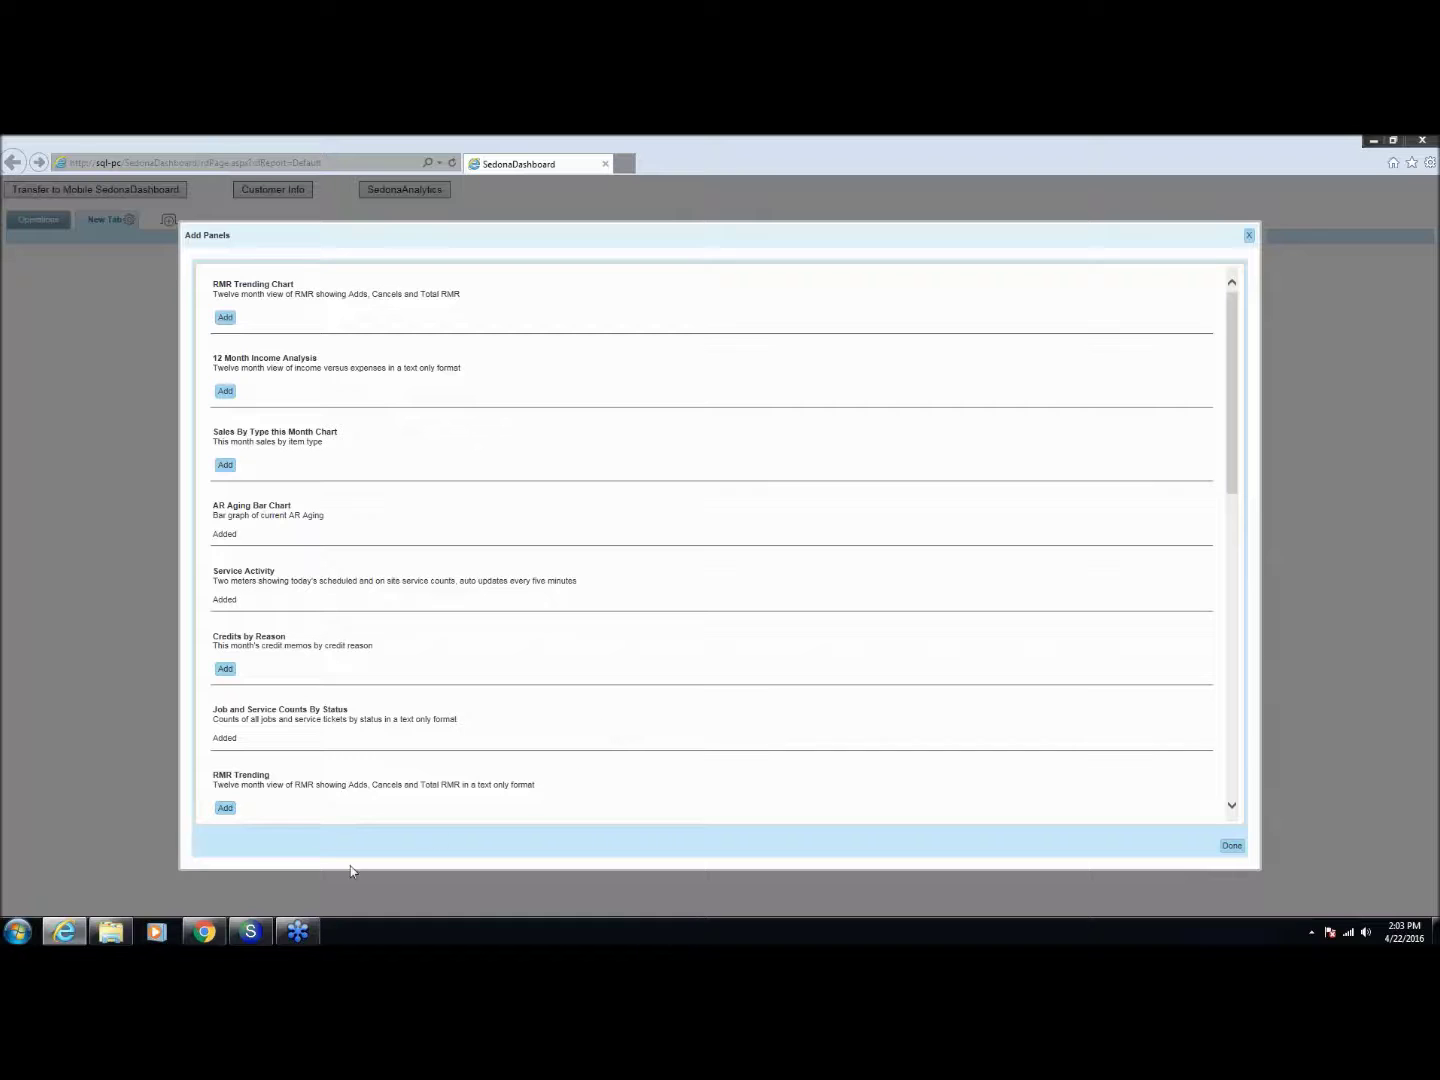
{"action": "left_click", "coordinate": [226, 809]}
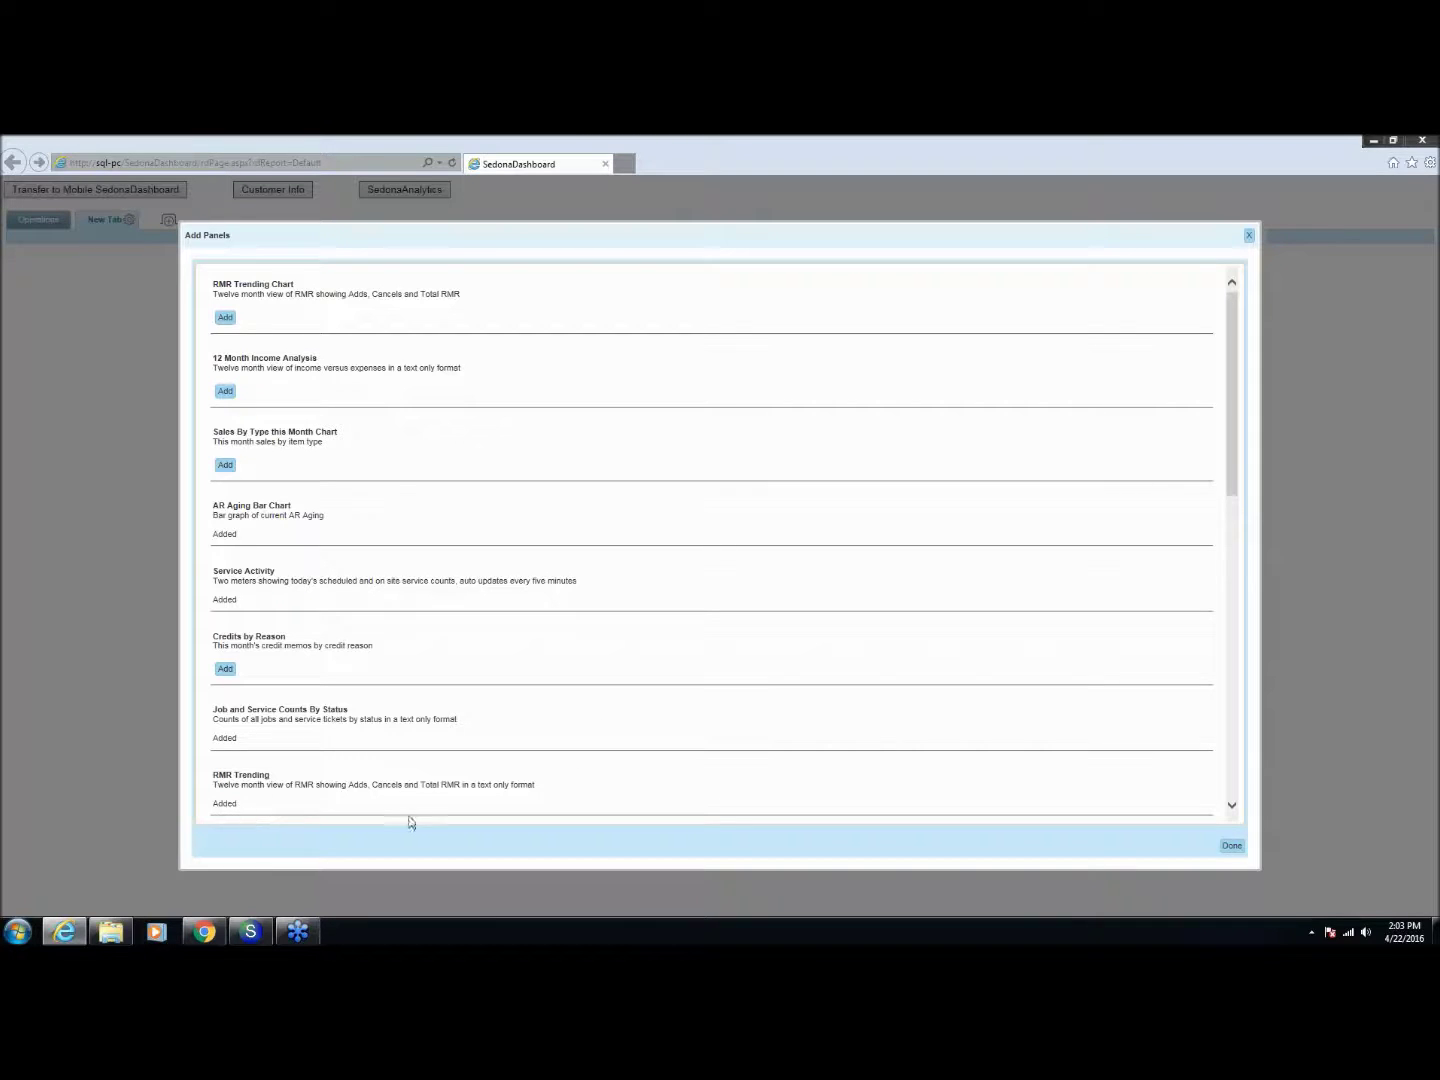
{"action": "left_click", "coordinate": [1231, 848]}
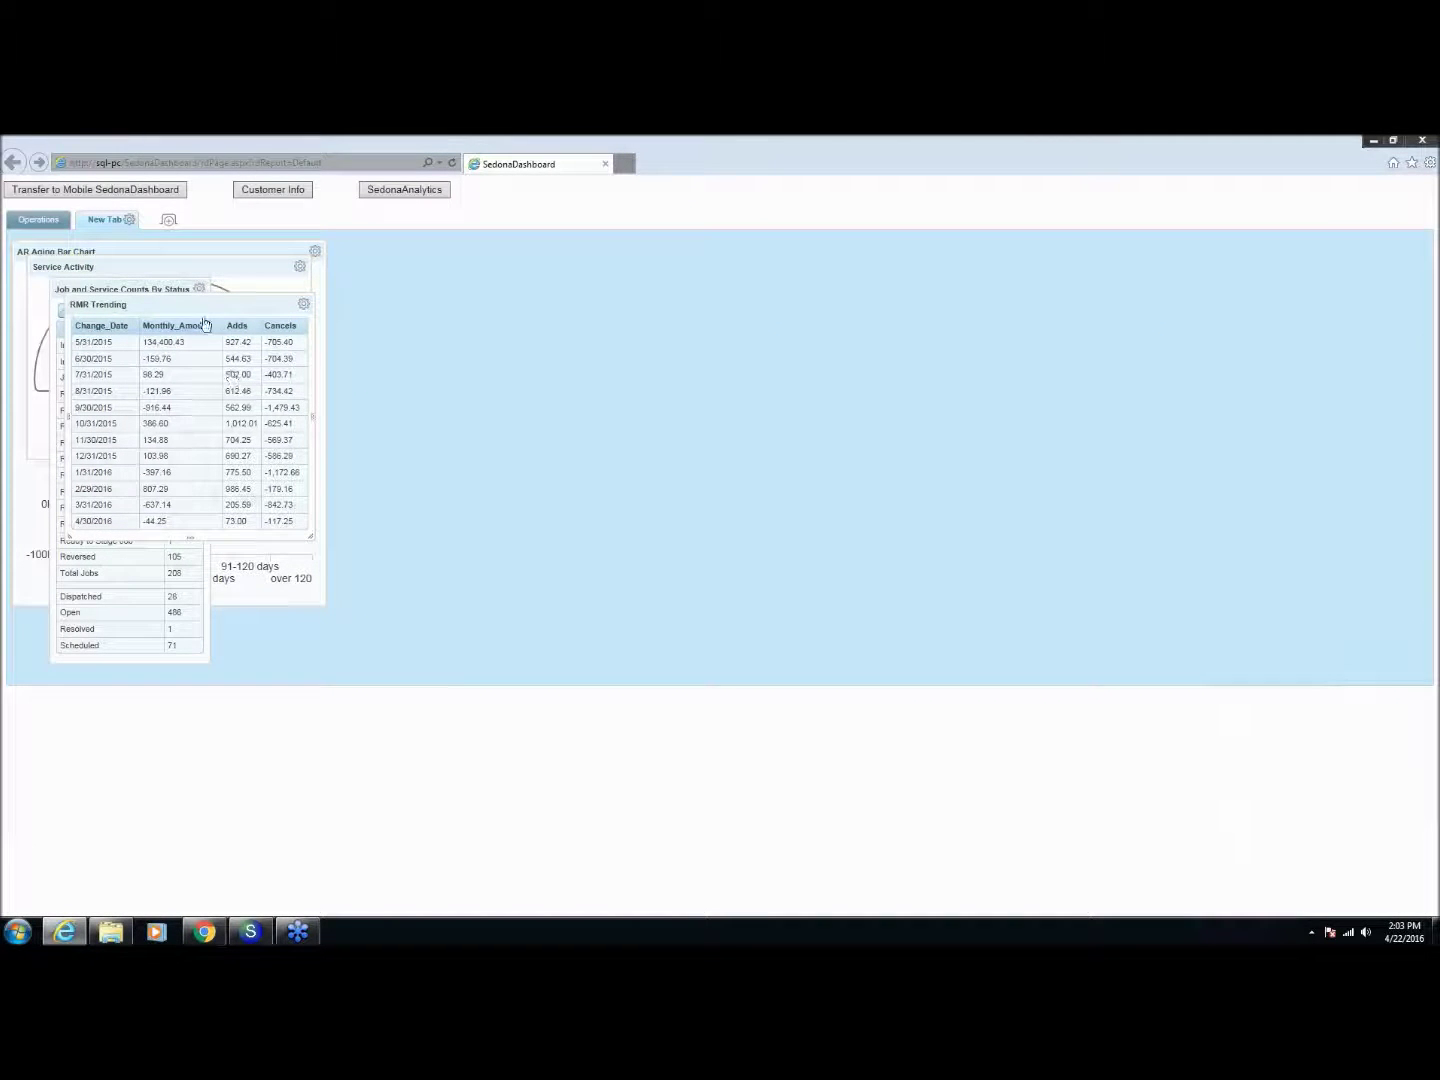
Pull RMR Trending and Job and Service Counts out of the stack and widen Service Activity to show both gauges.
{"action": "left_click_drag", "start_coordinate": [198, 306], "coordinate": [495, 383]}
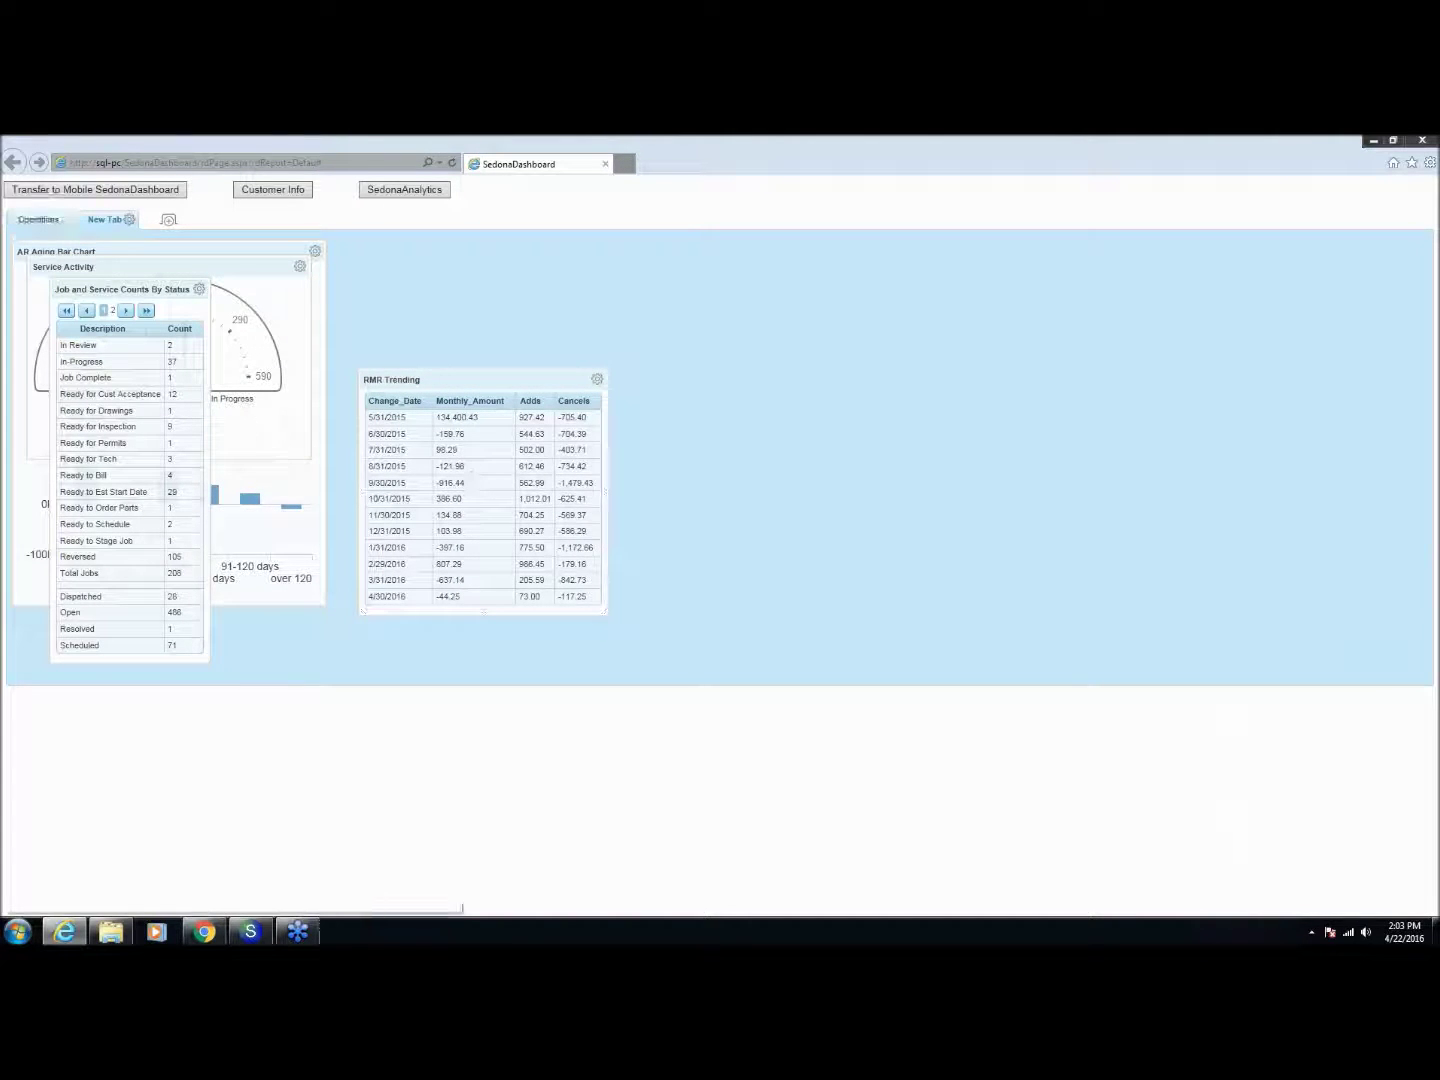
{"action": "left_click", "coordinate": [42, 221]}
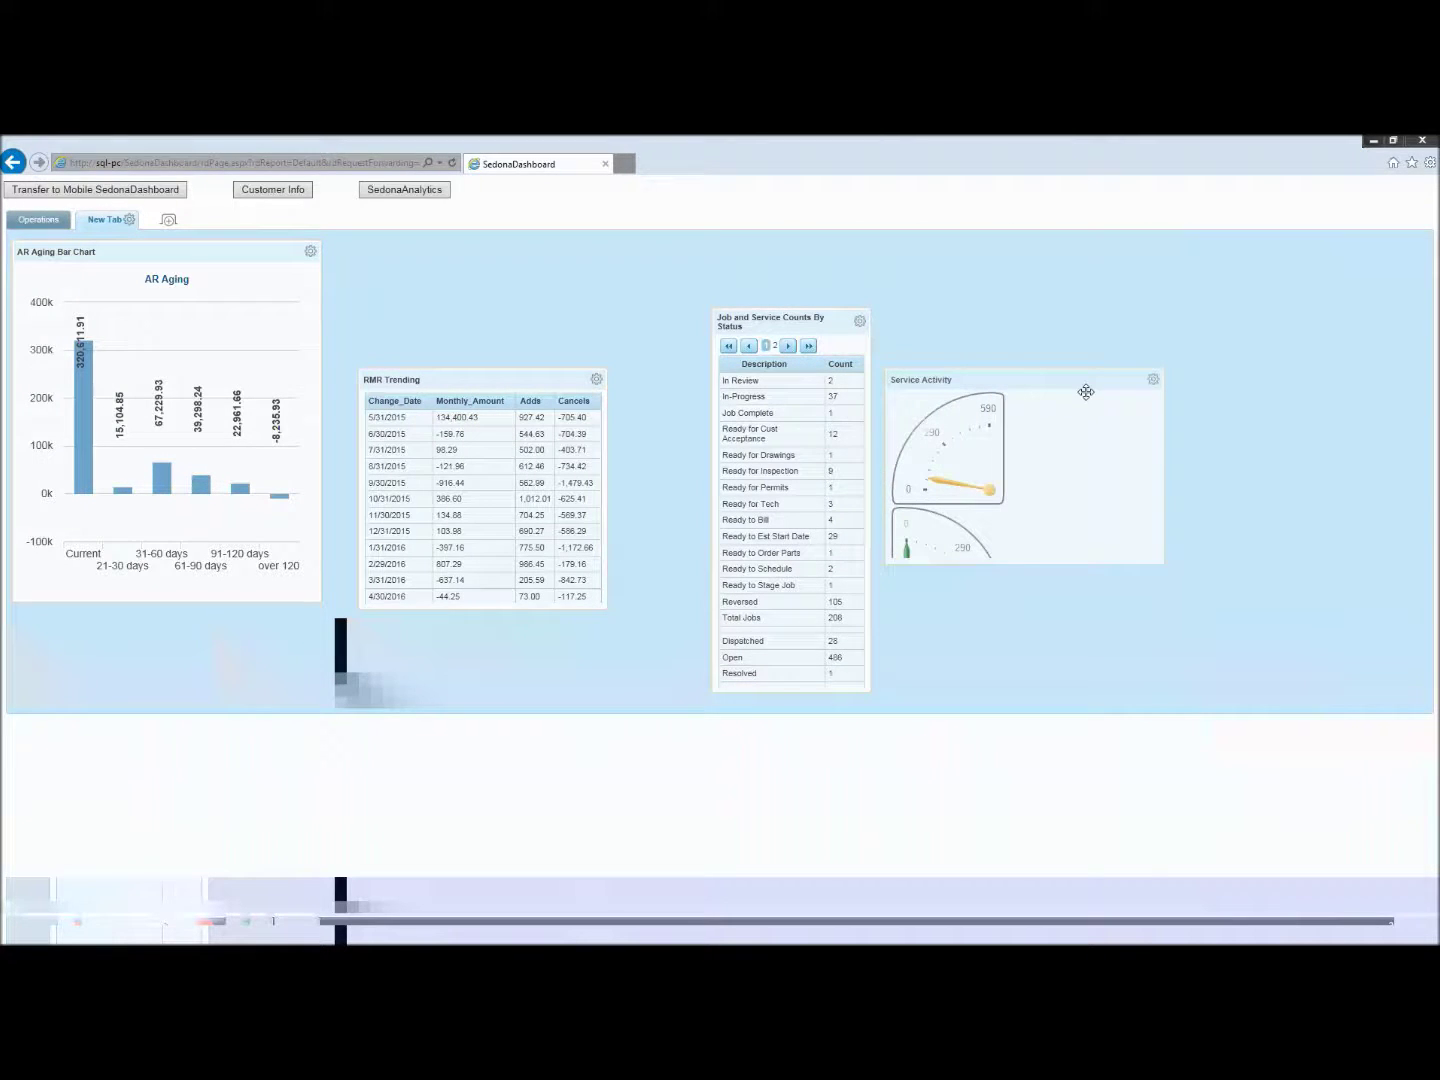
{"action": "left_click_drag", "start_coordinate": [1161, 466], "coordinate": [1182, 466]}
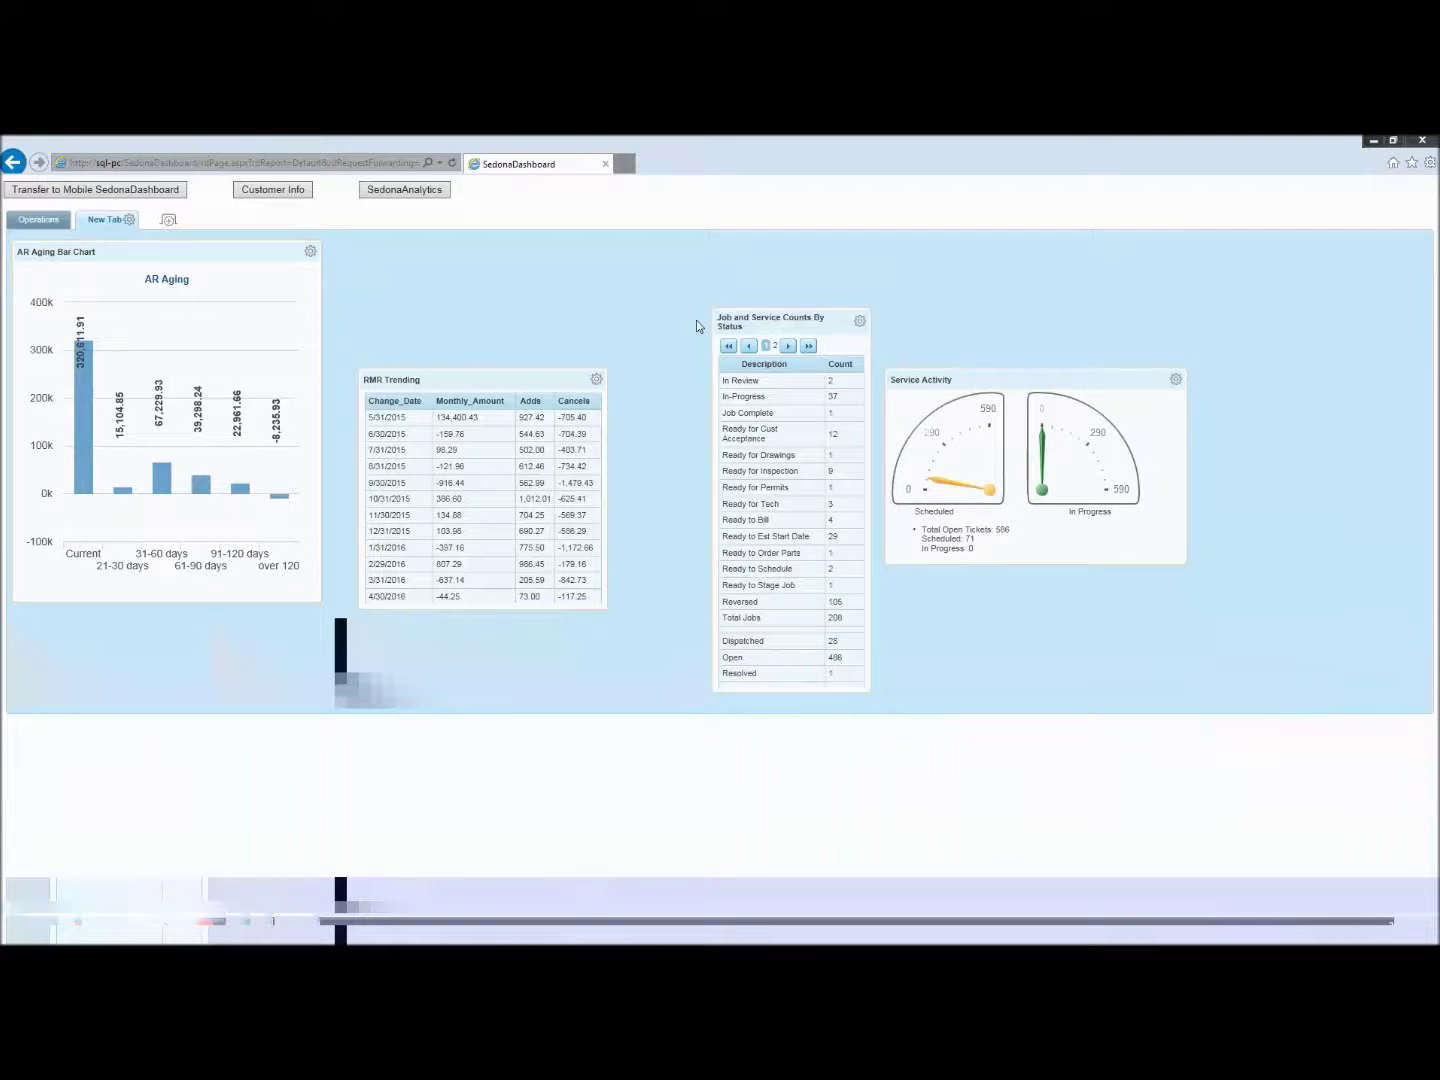
{"action": "left_click_drag", "start_coordinate": [750, 325], "coordinate": [701, 311]}
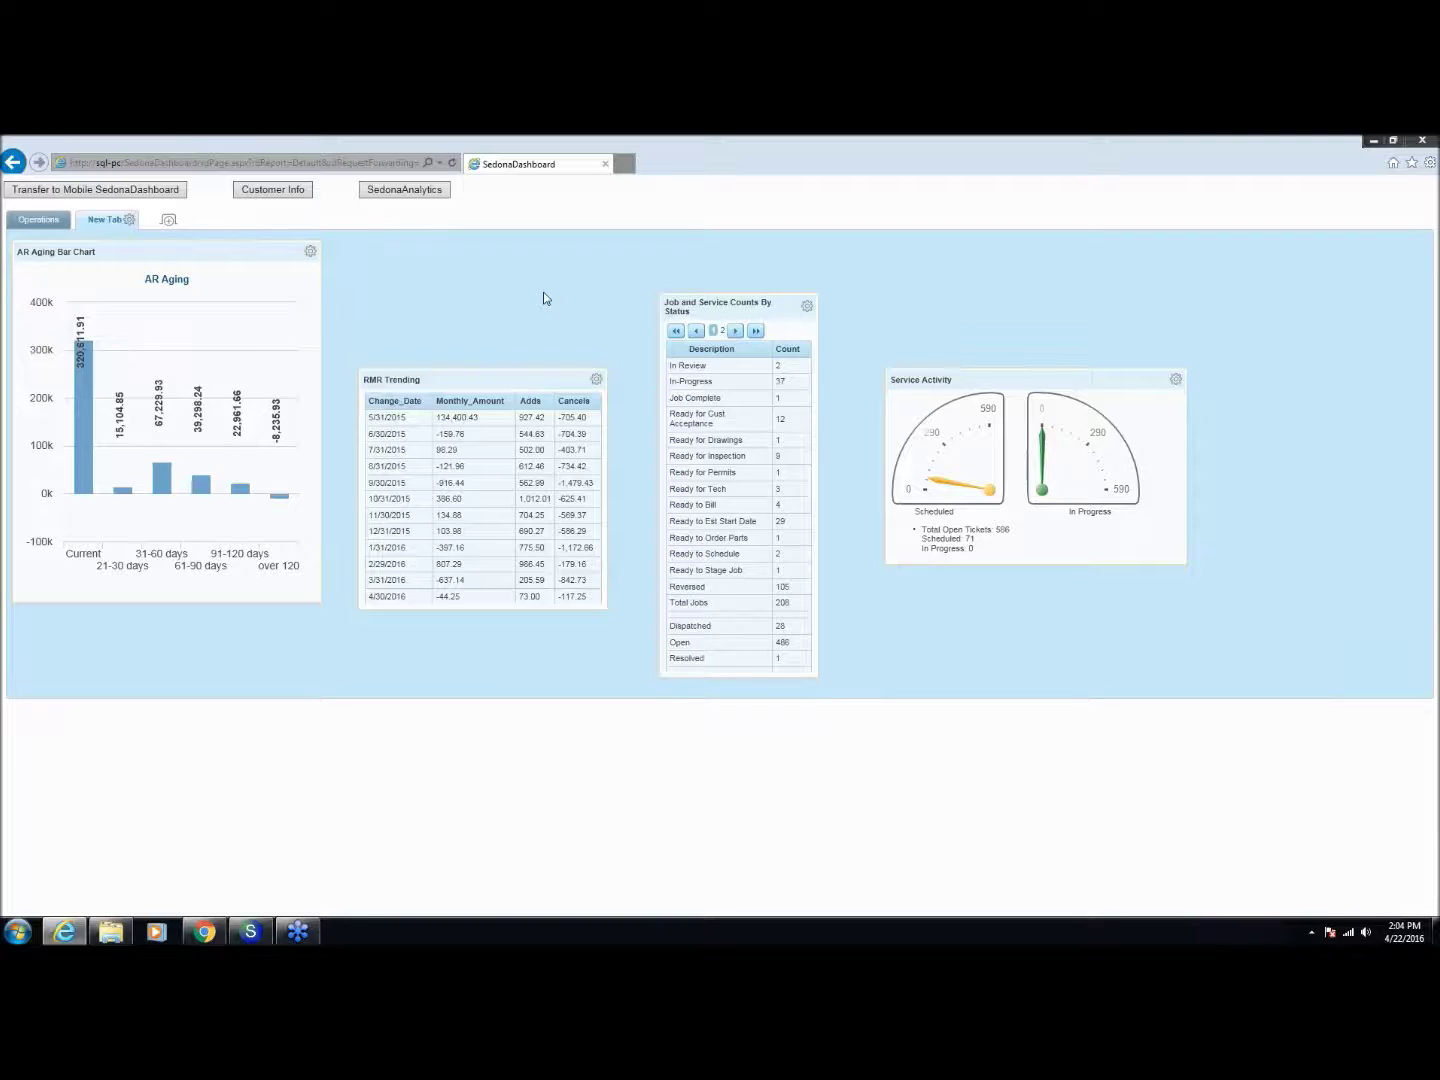
Set the New Tab layout to 2 panel columns with the wider-left-column arrangement.
{"action": "left_click", "coordinate": [129, 224]}
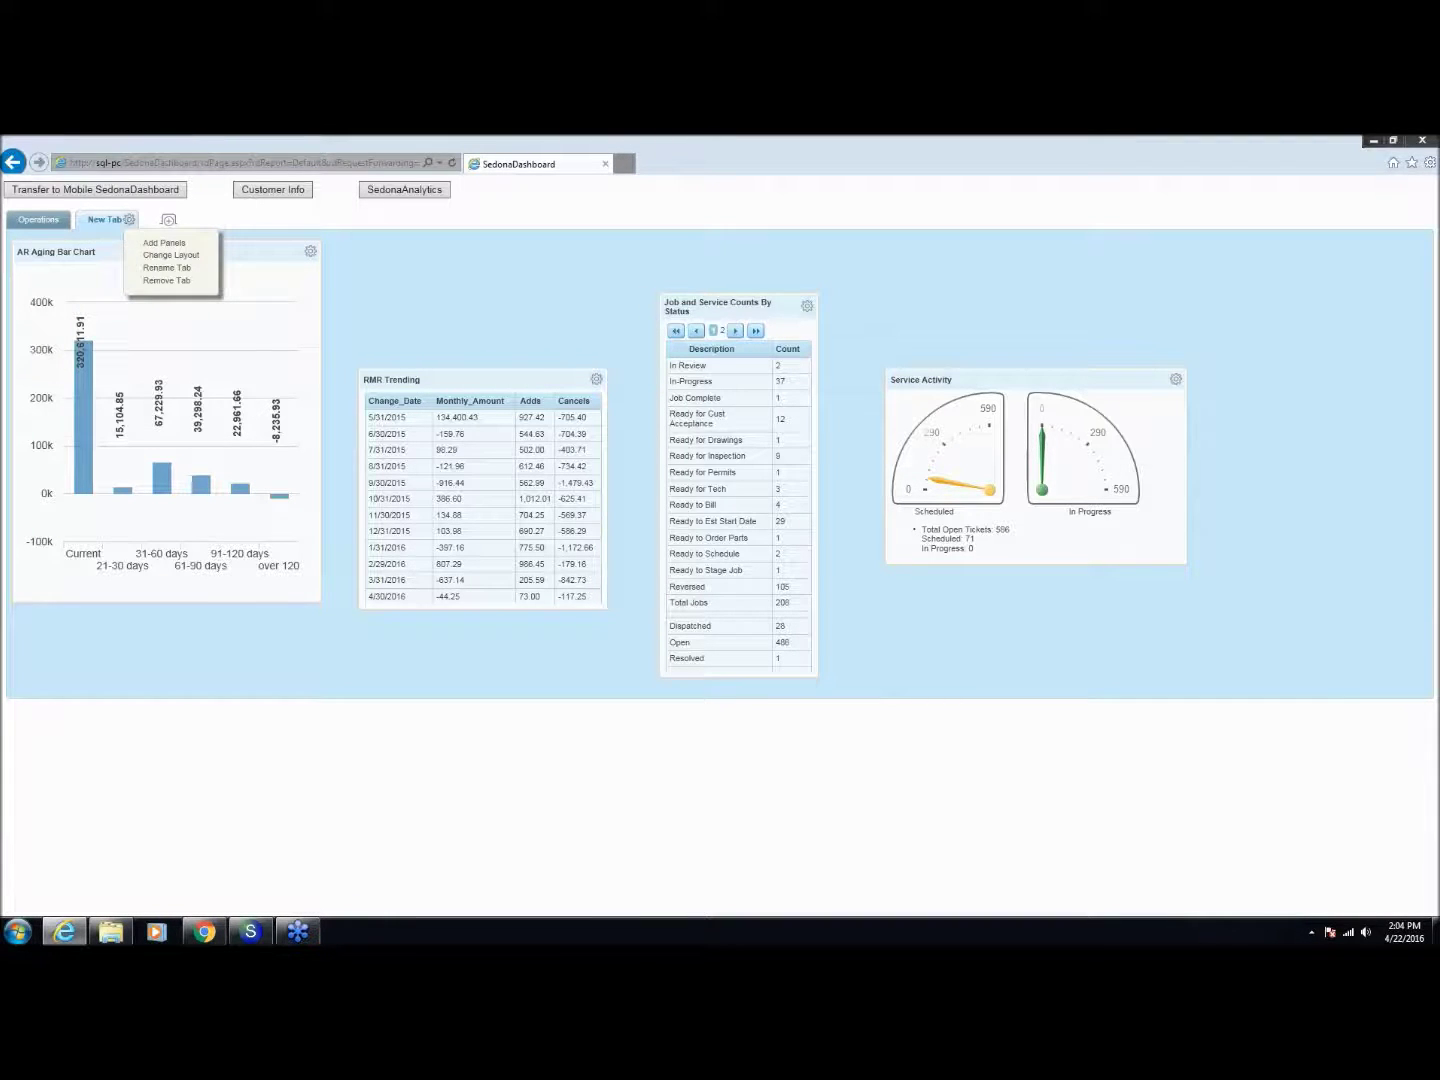
{"action": "left_click", "coordinate": [157, 256]}
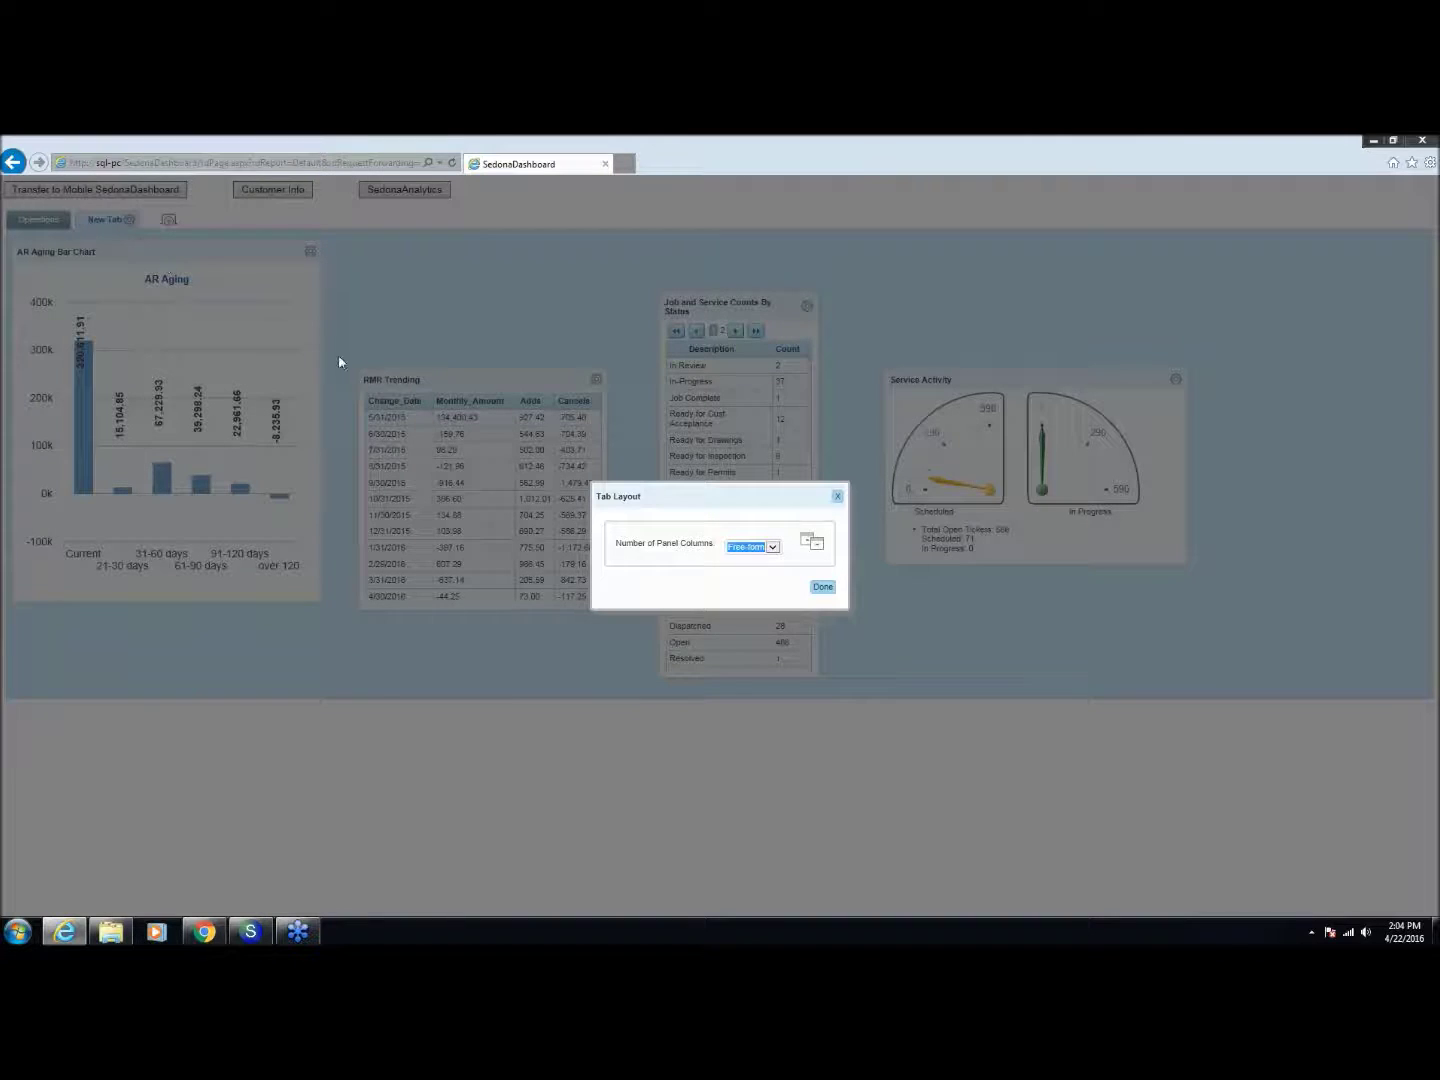
{"action": "left_click", "coordinate": [772, 549]}
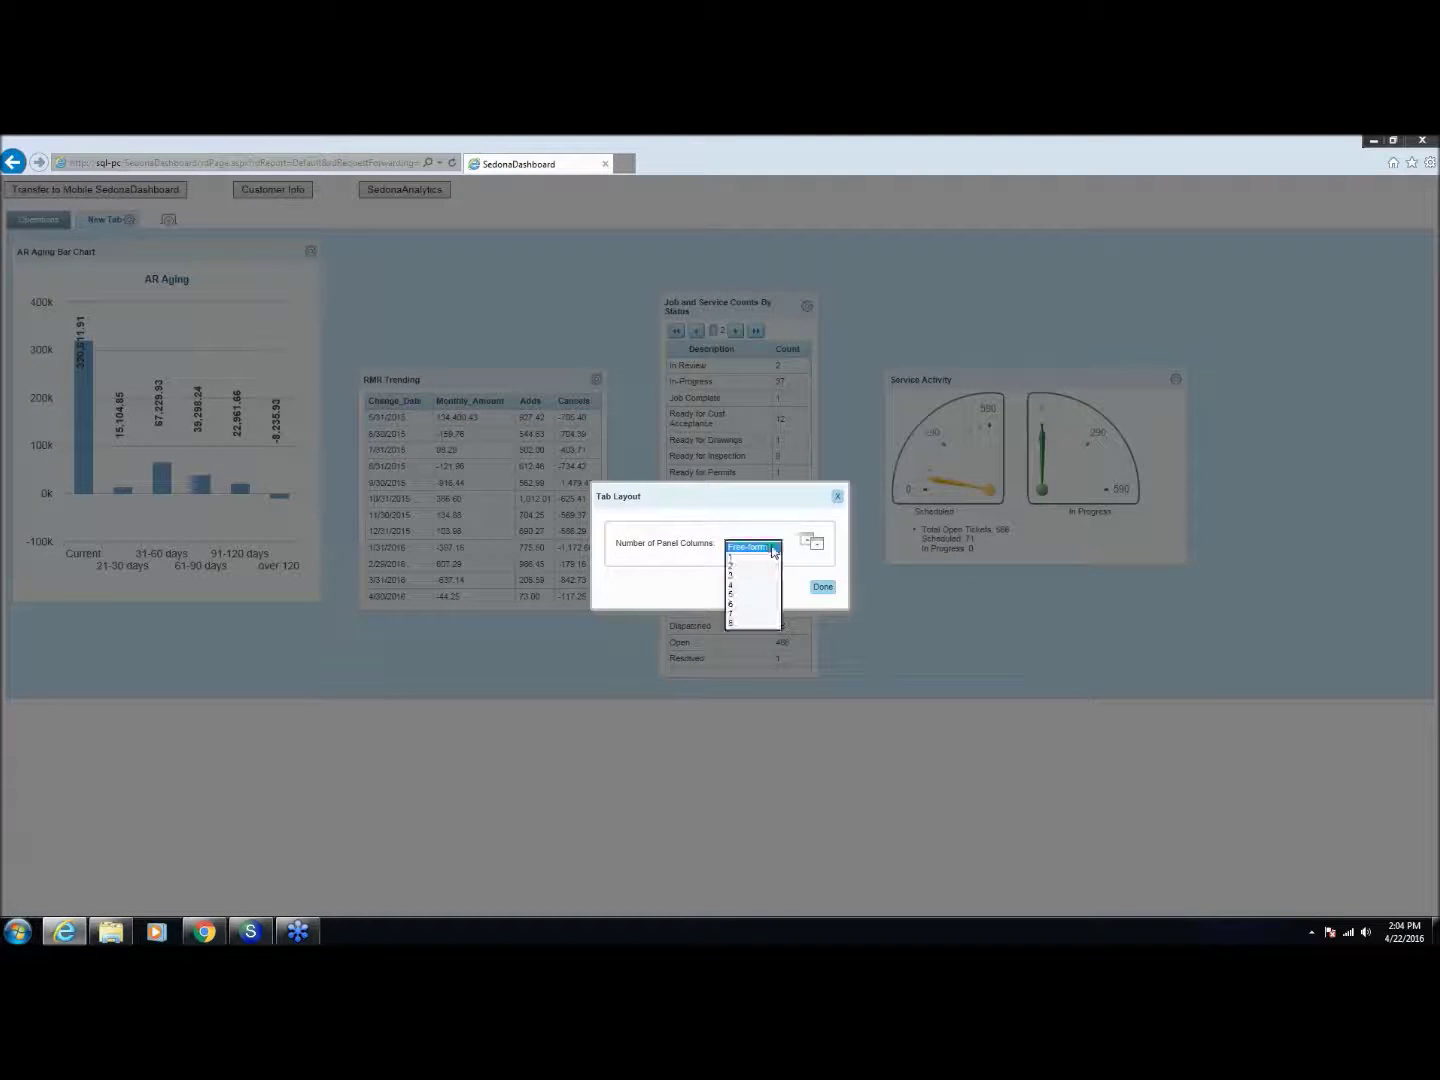
{"action": "left_click", "coordinate": [743, 566]}
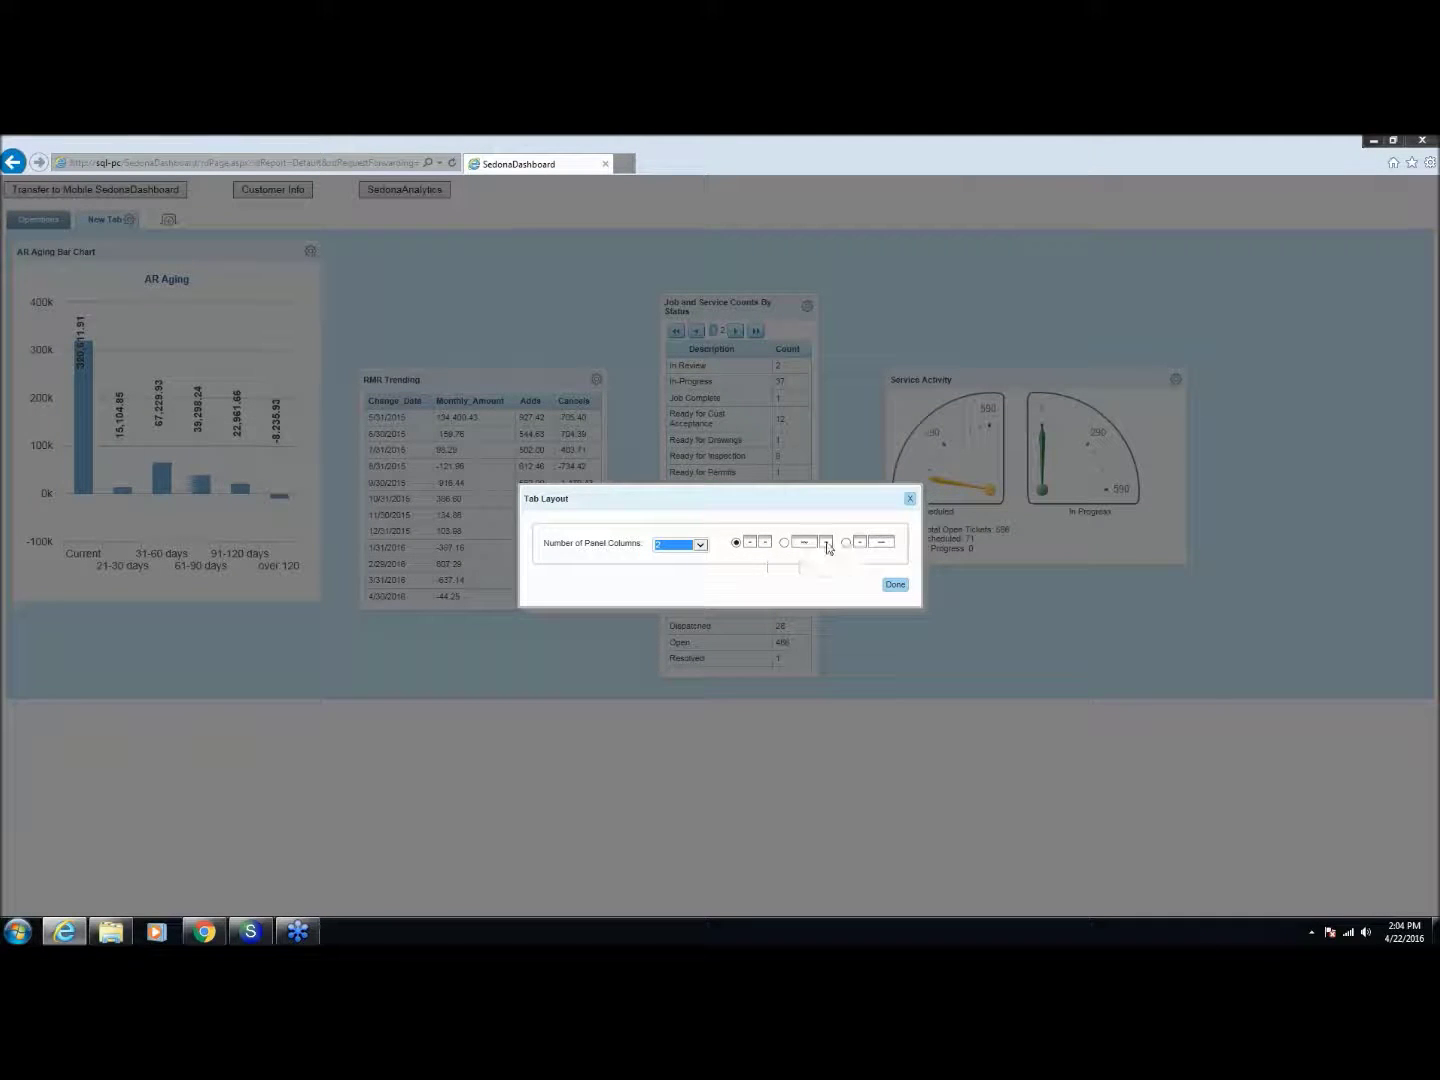
{"action": "left_click", "coordinate": [784, 544]}
{"action": "left_click", "coordinate": [890, 585]}
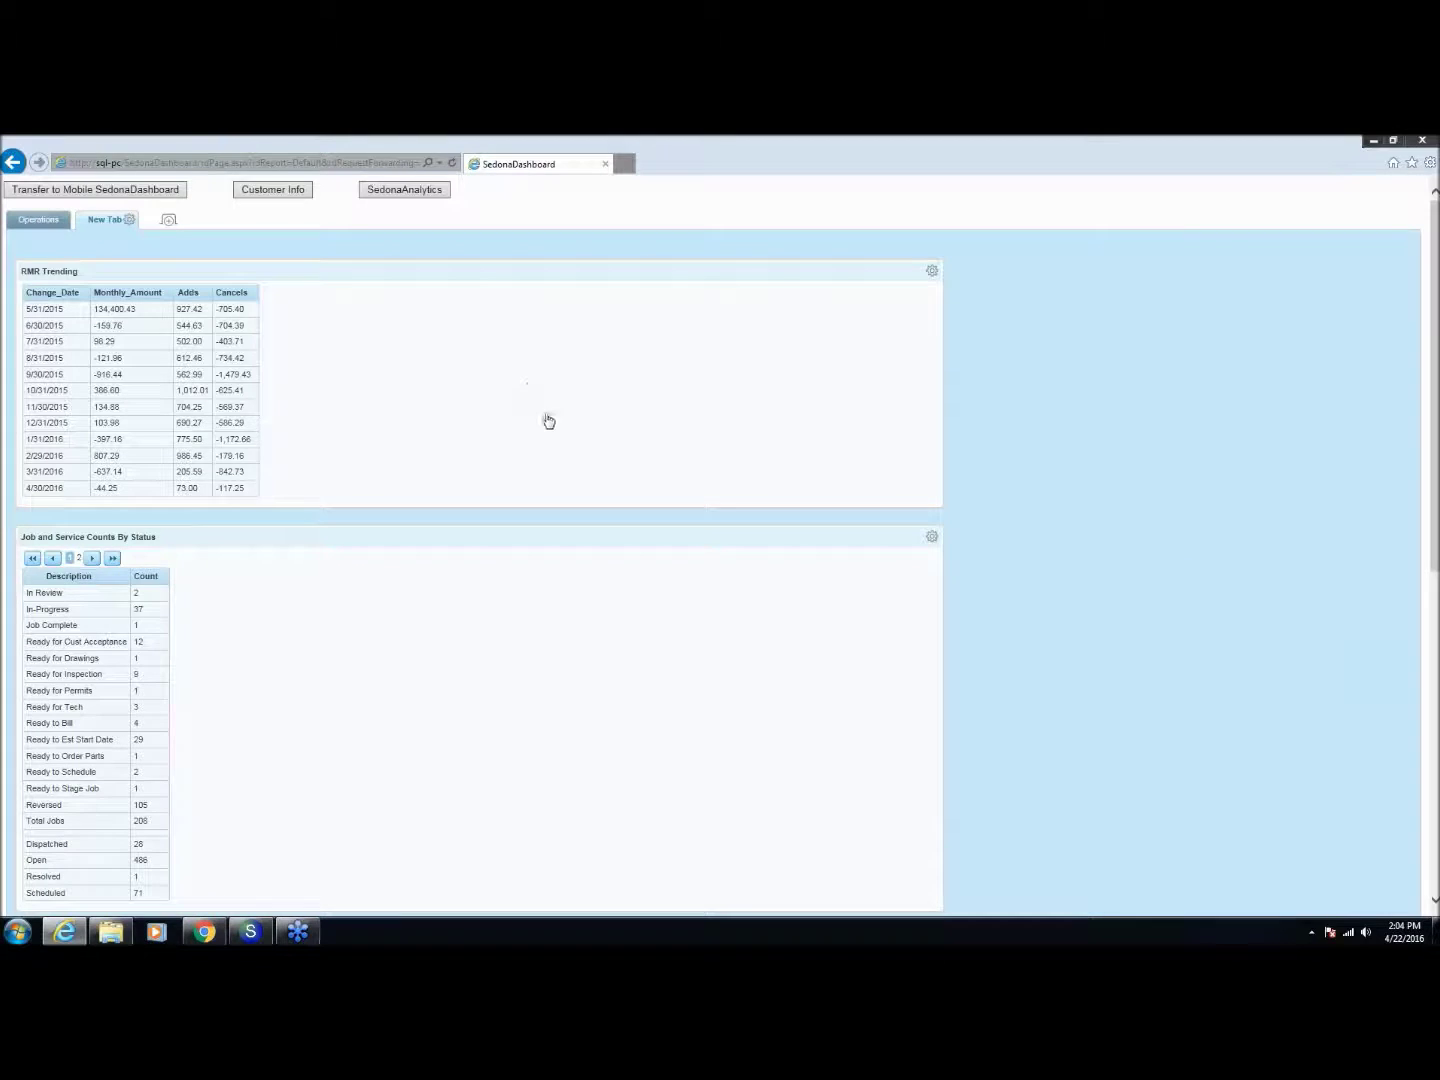
Put Service Activity atop the right column with Job and Service Counts By Status beneath it.
{"action": "scroll", "coordinate": [805, 356], "scroll_direction": "down", "scroll_amount": 5}
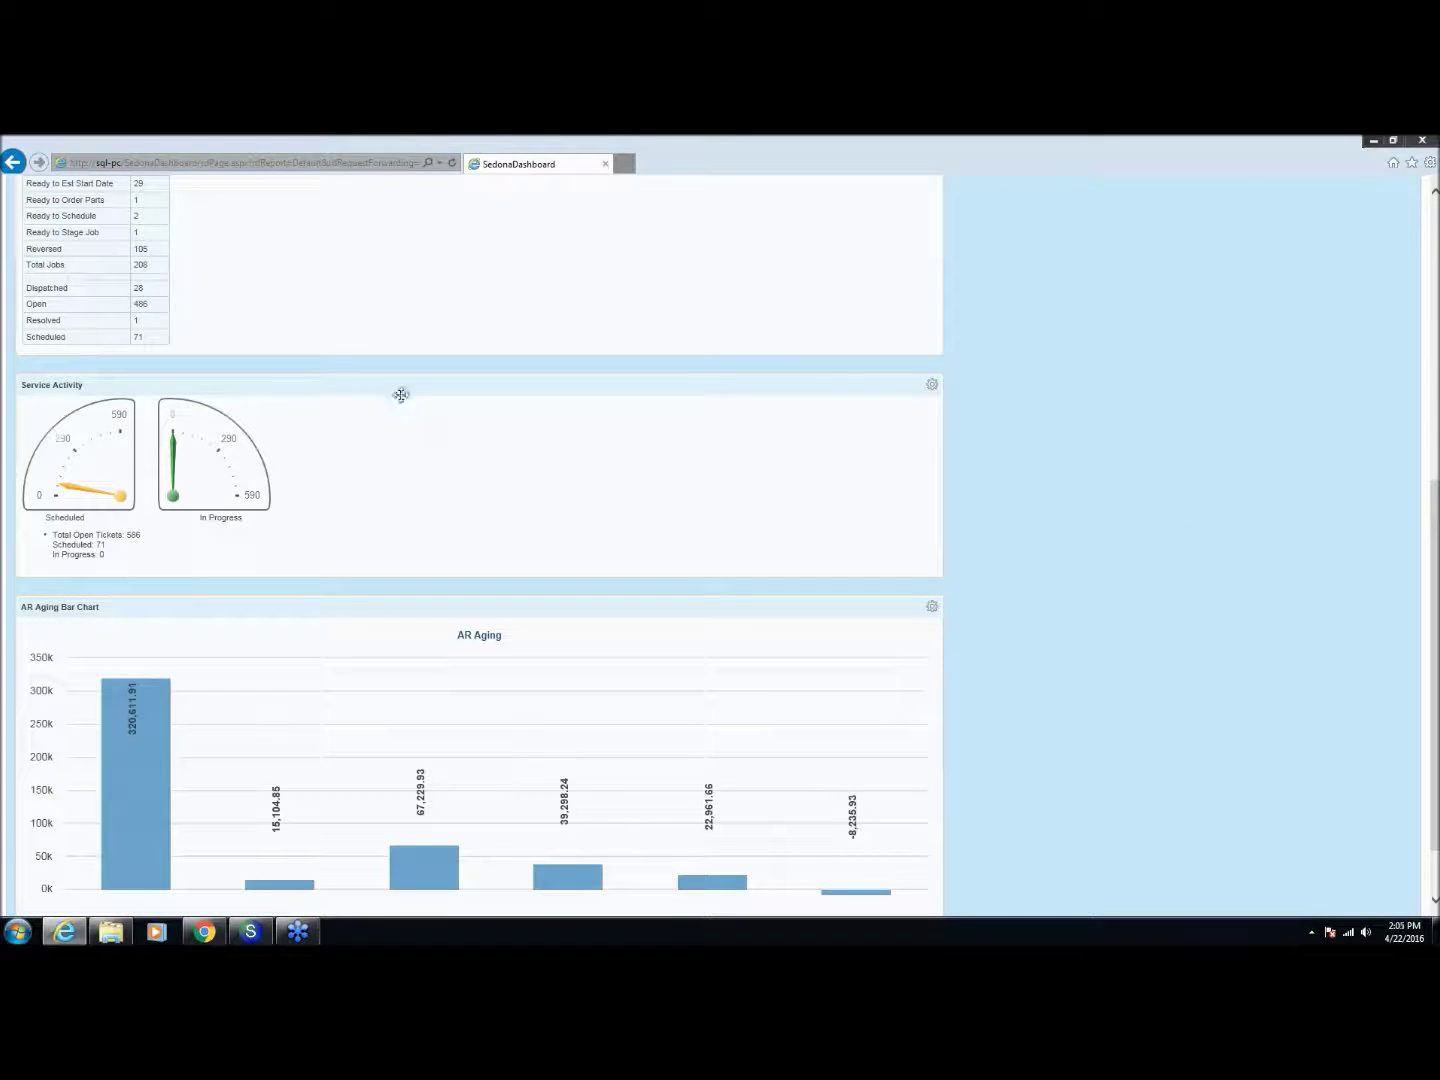
{"action": "left_click_drag", "start_coordinate": [402, 389], "coordinate": [1020, 253]}
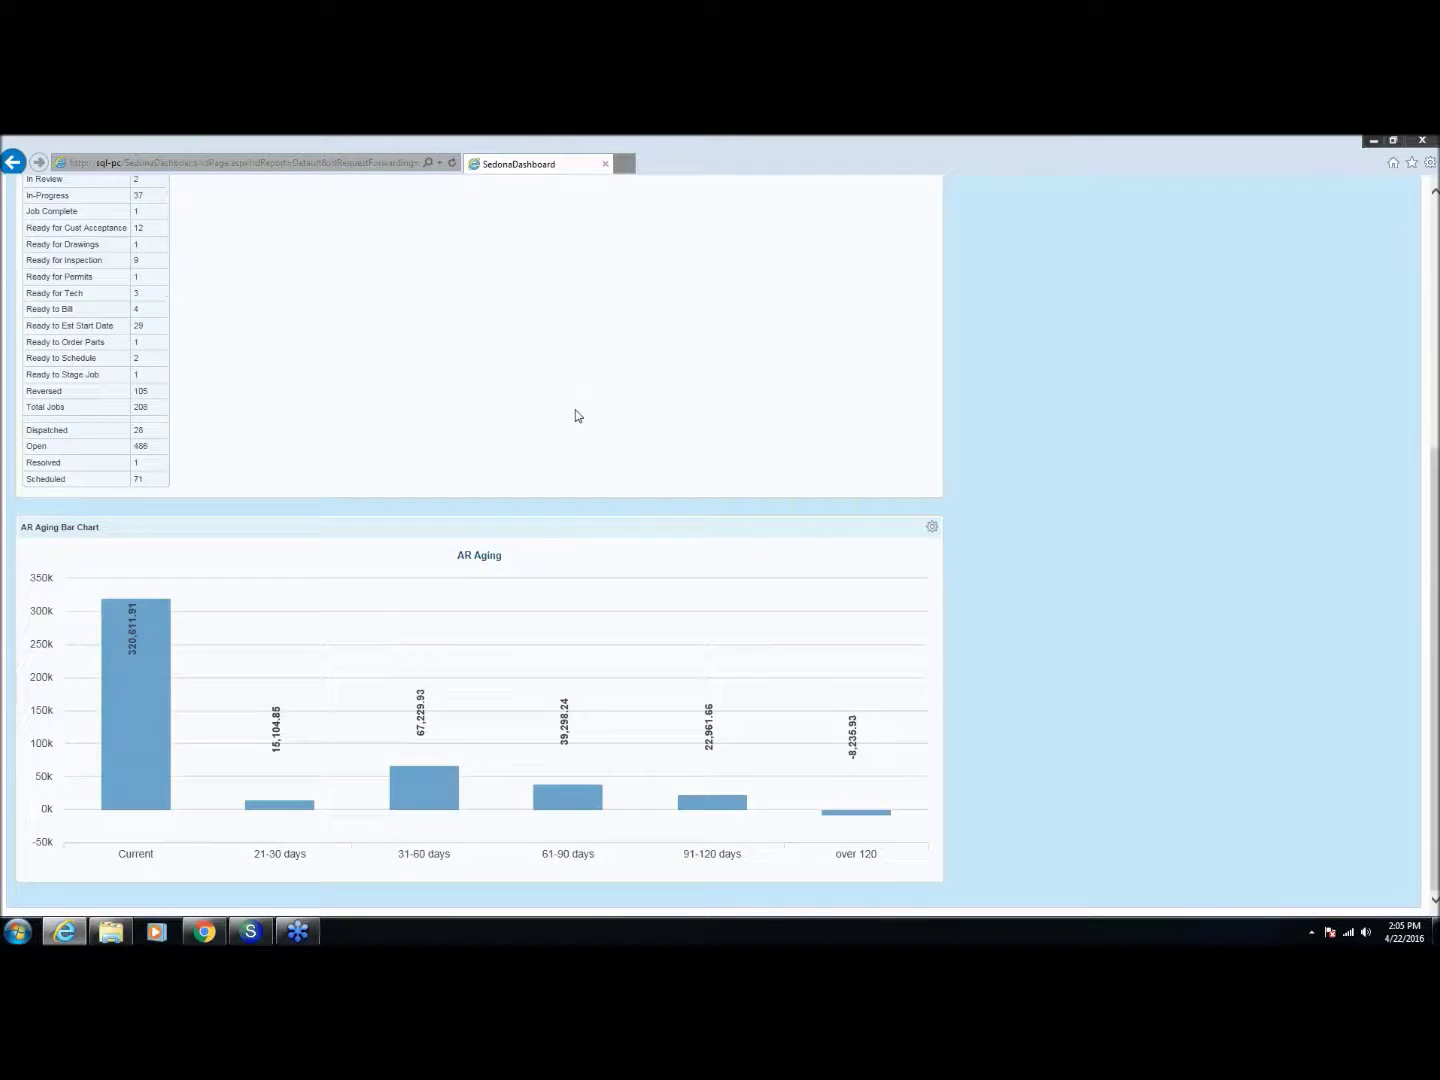
{"action": "scroll", "coordinate": [580, 415], "scroll_direction": "up", "scroll_amount": 5}
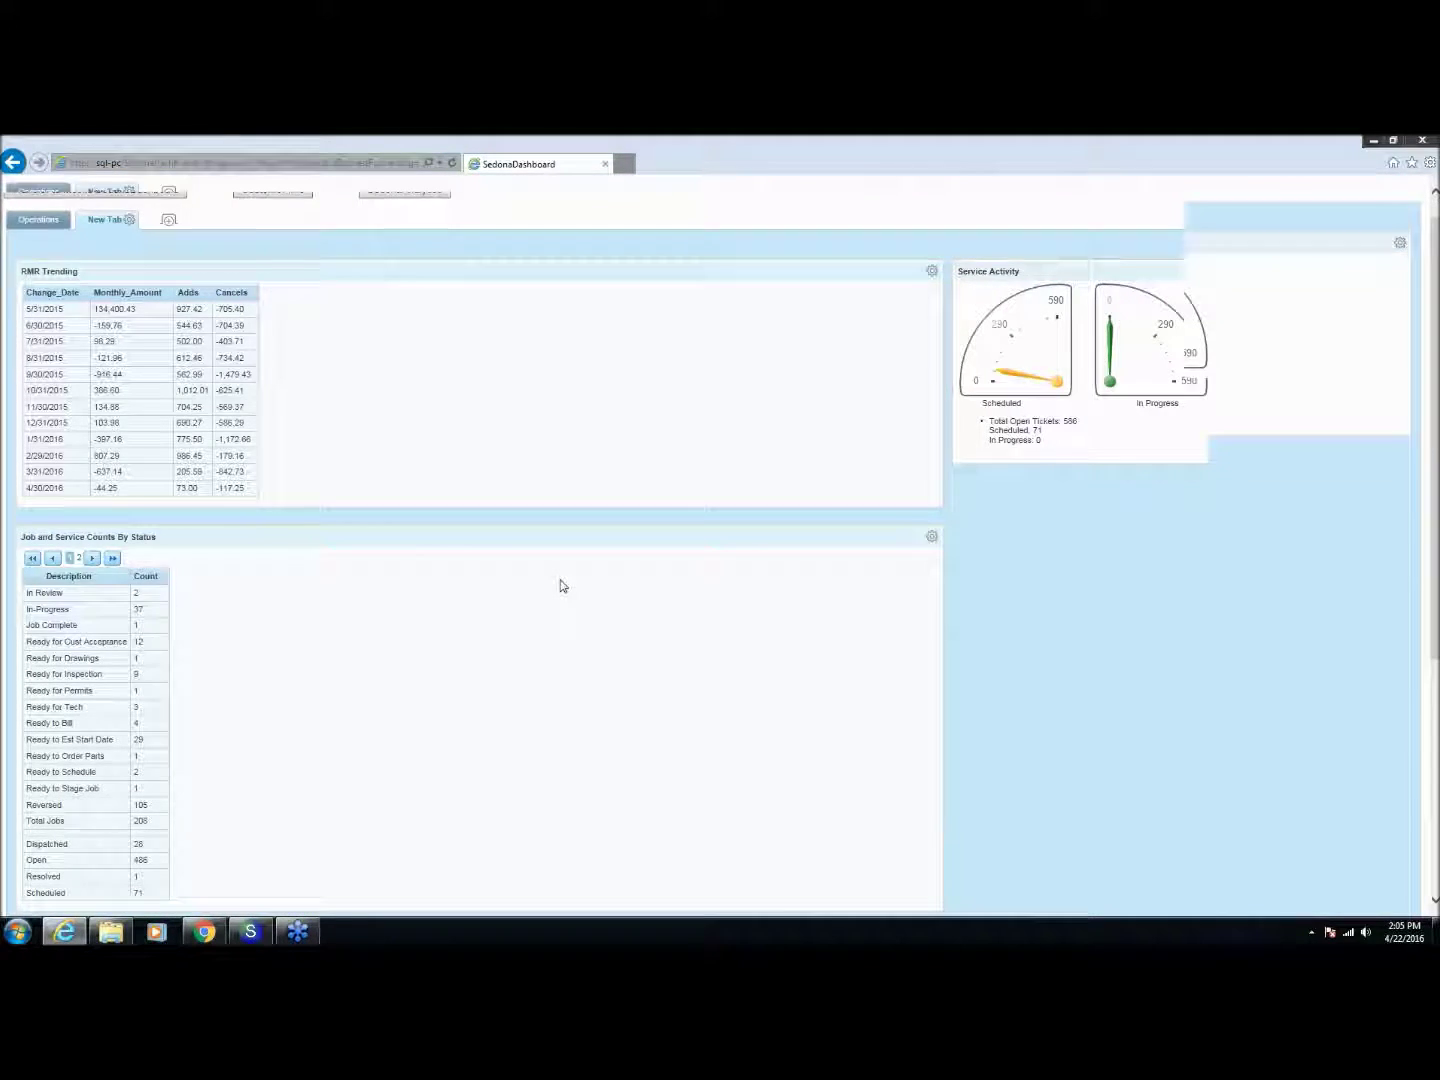
{"action": "scroll", "coordinate": [562, 585], "scroll_direction": "down", "scroll_amount": 3}
{"action": "scroll", "coordinate": [364, 530], "scroll_direction": "up", "scroll_amount": 3}
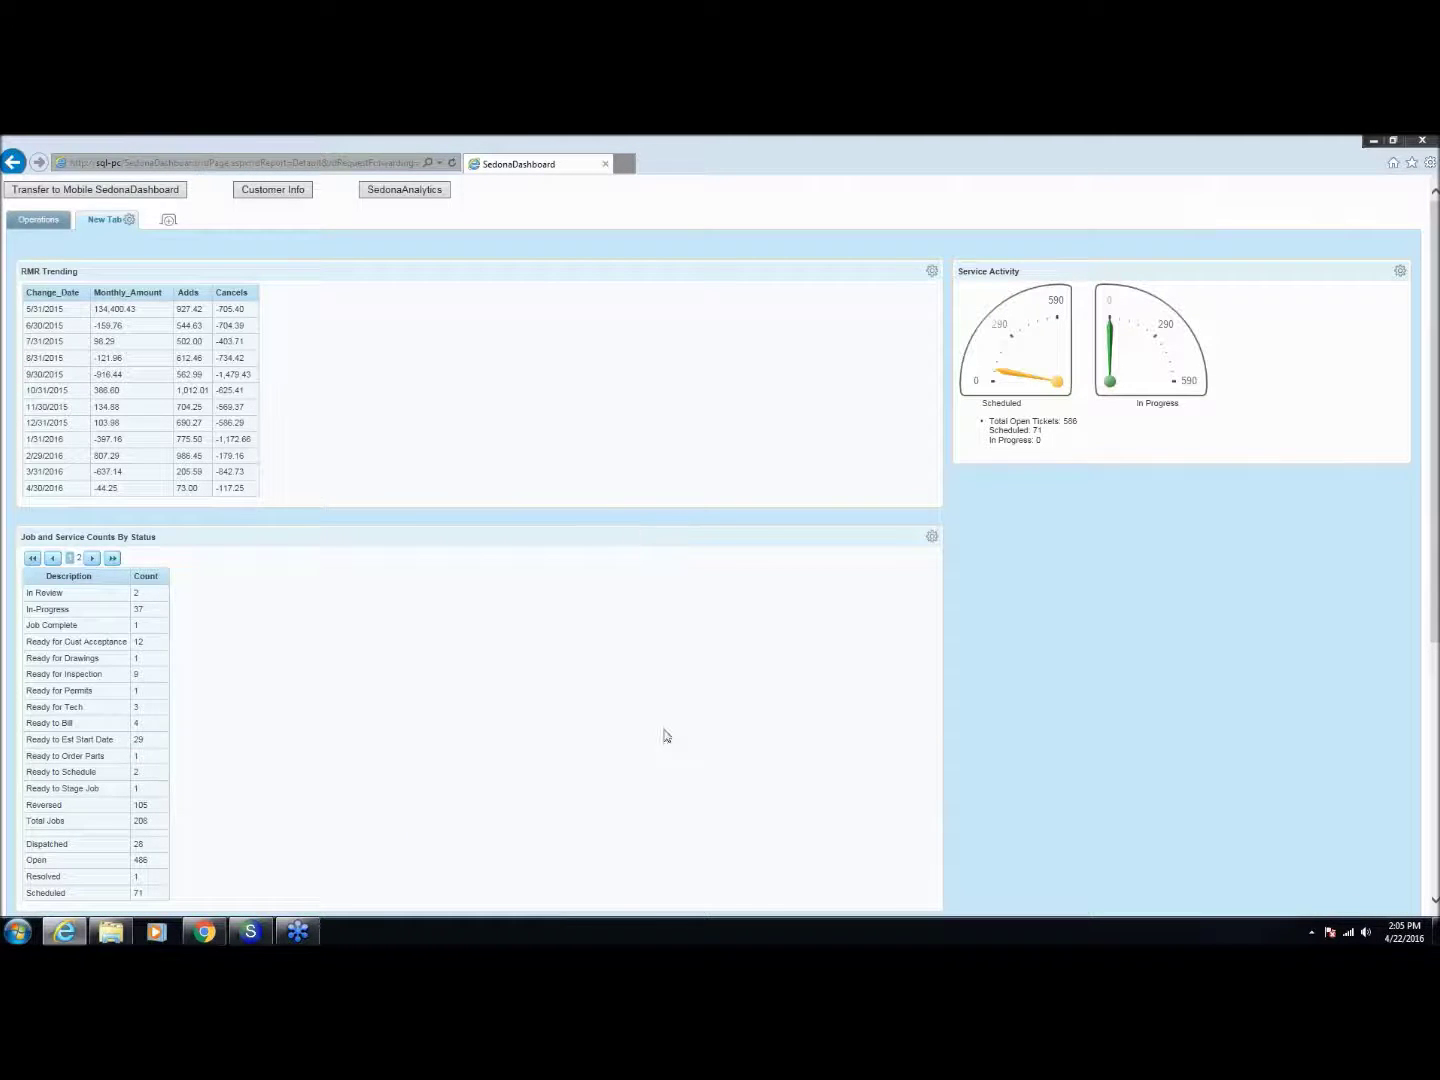
{"action": "scroll", "coordinate": [665, 735], "scroll_direction": "down", "scroll_amount": 4}
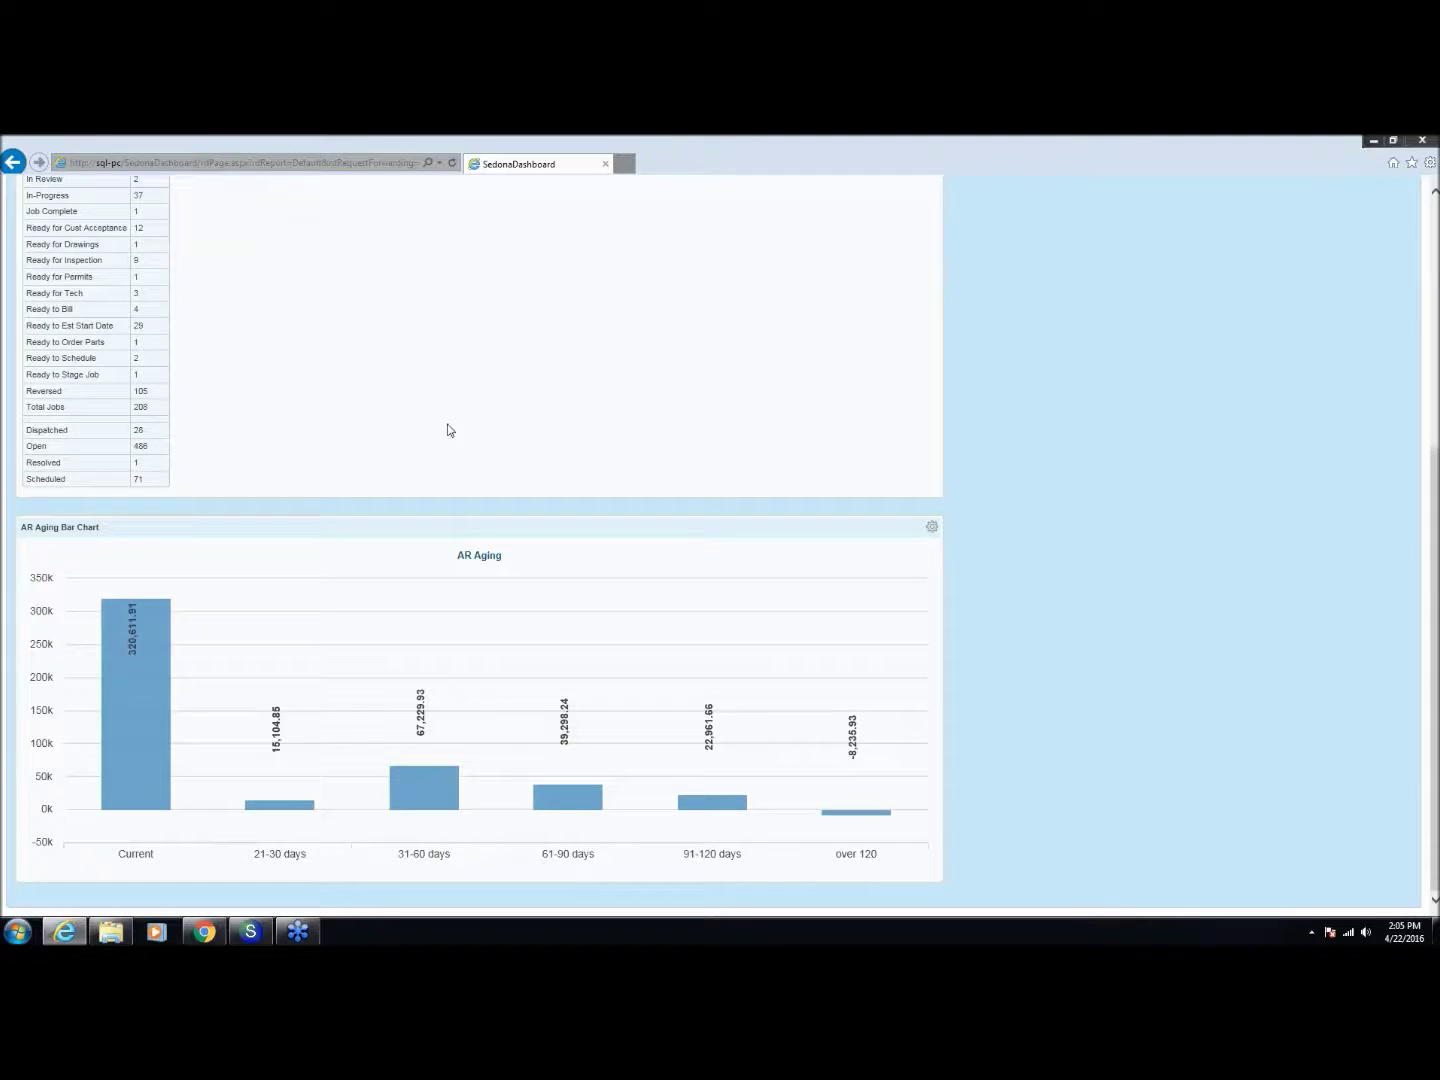
{"action": "scroll", "coordinate": [450, 427], "scroll_direction": "up", "scroll_amount": 3}
{"action": "left_click_drag", "start_coordinate": [421, 454], "coordinate": [1122, 829]}
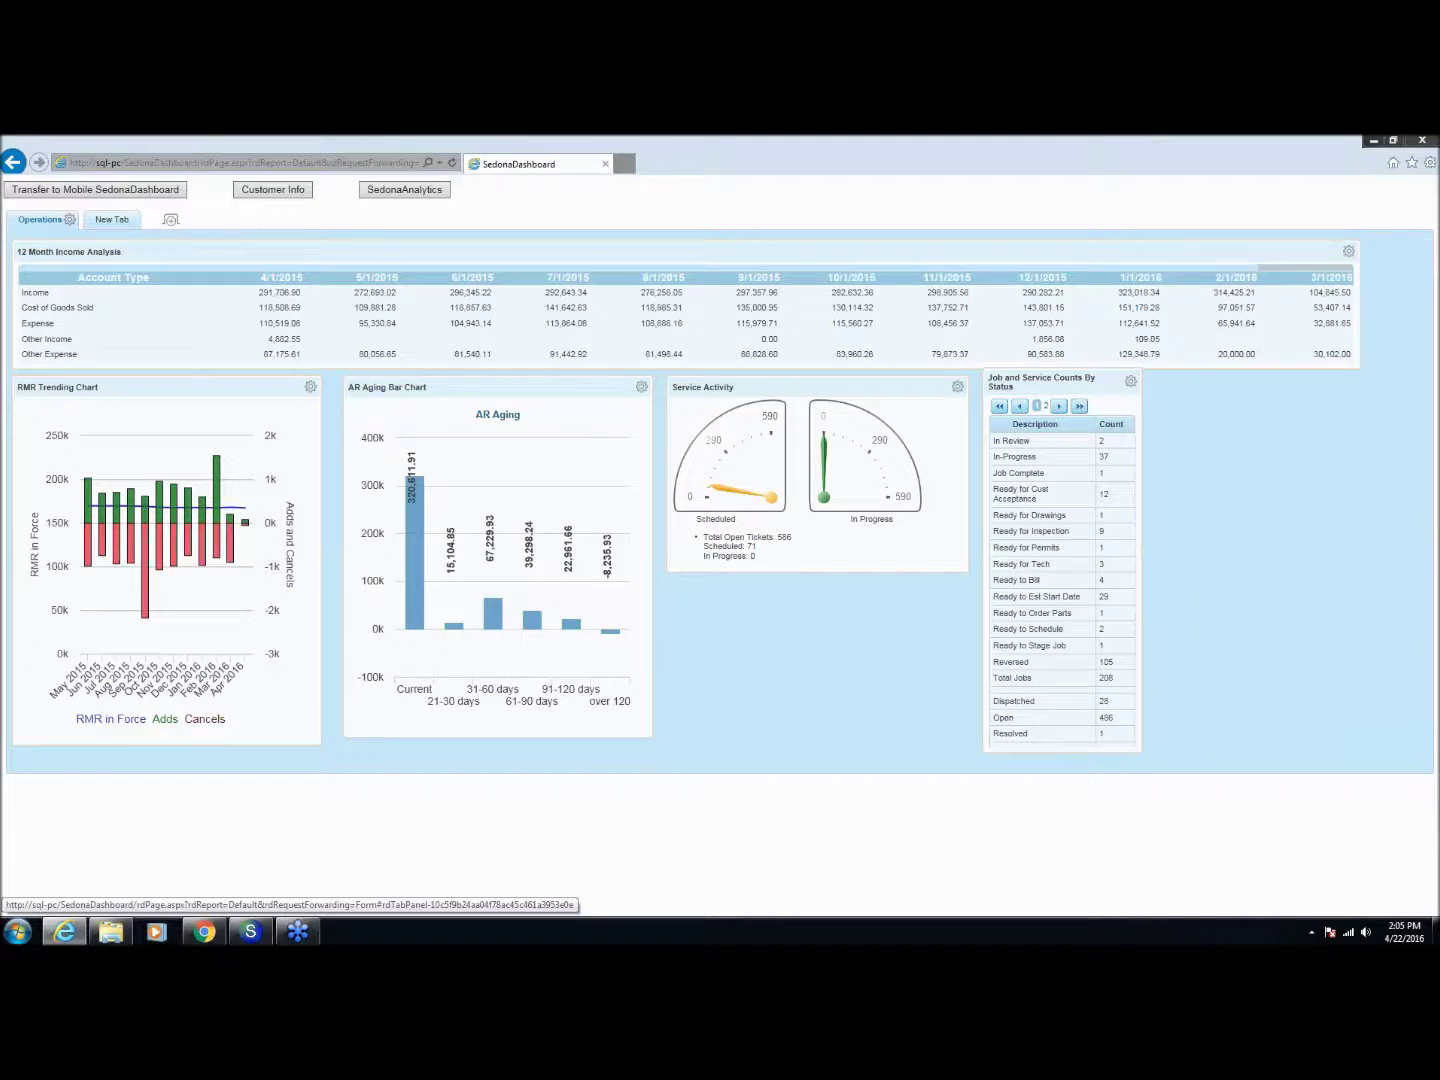
Return to New Tab and choose Remove from the RMR Trending panel's gear menu.
{"action": "left_click", "coordinate": [123, 225]}
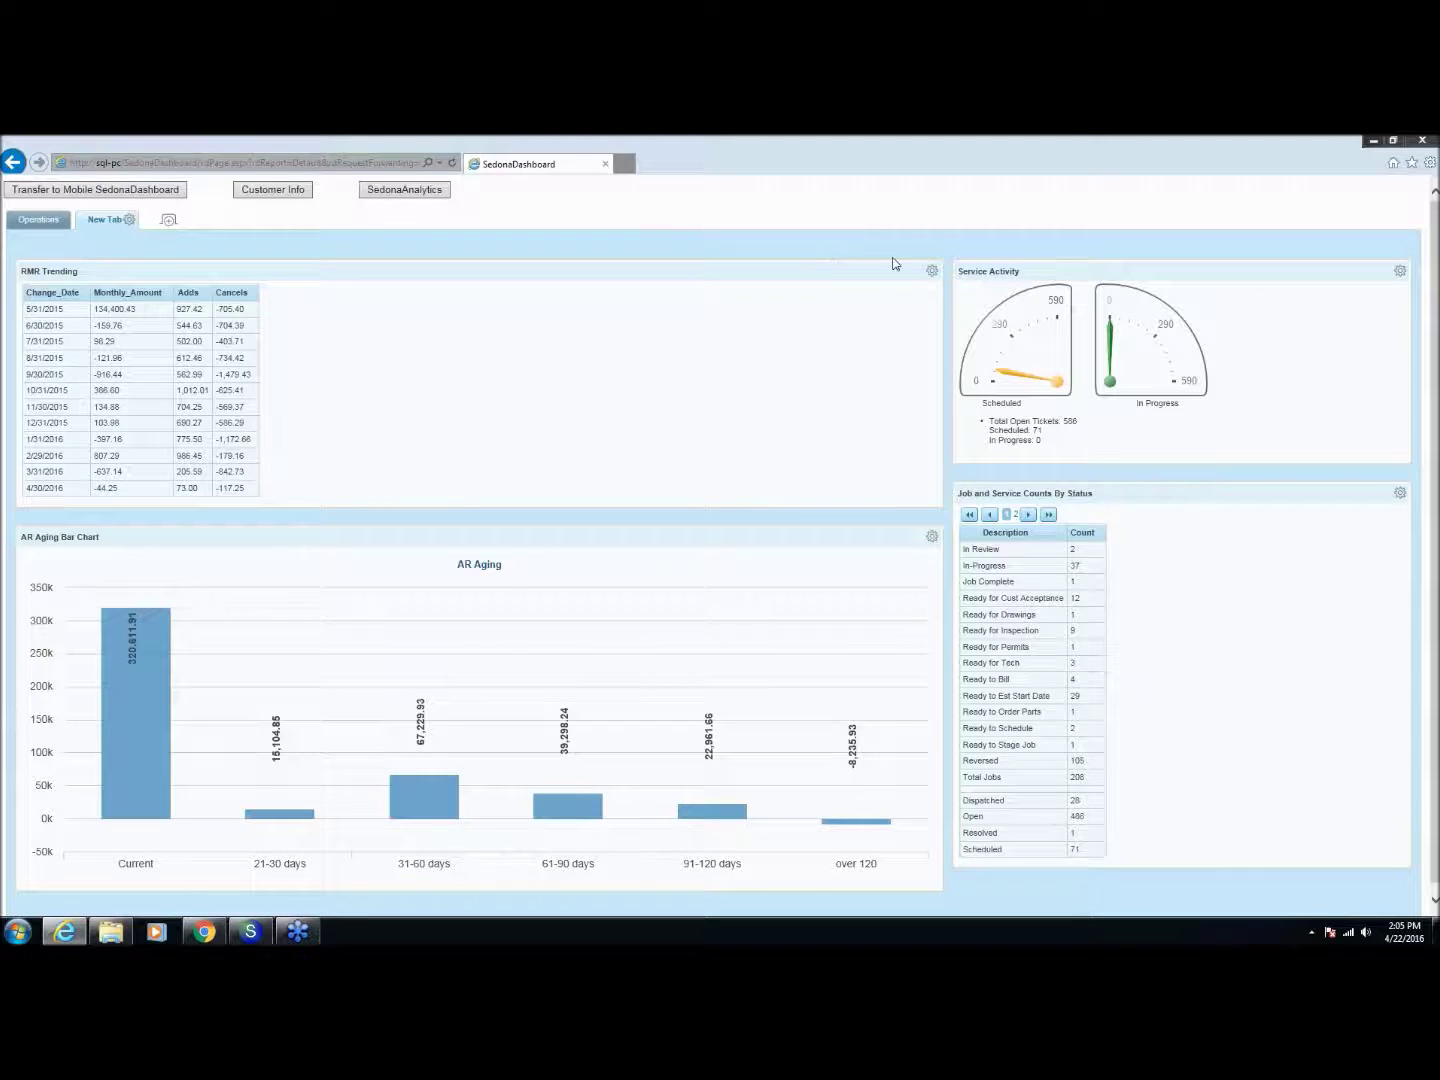
{"action": "left_click", "coordinate": [931, 274]}
{"action": "left_click", "coordinate": [939, 308]}
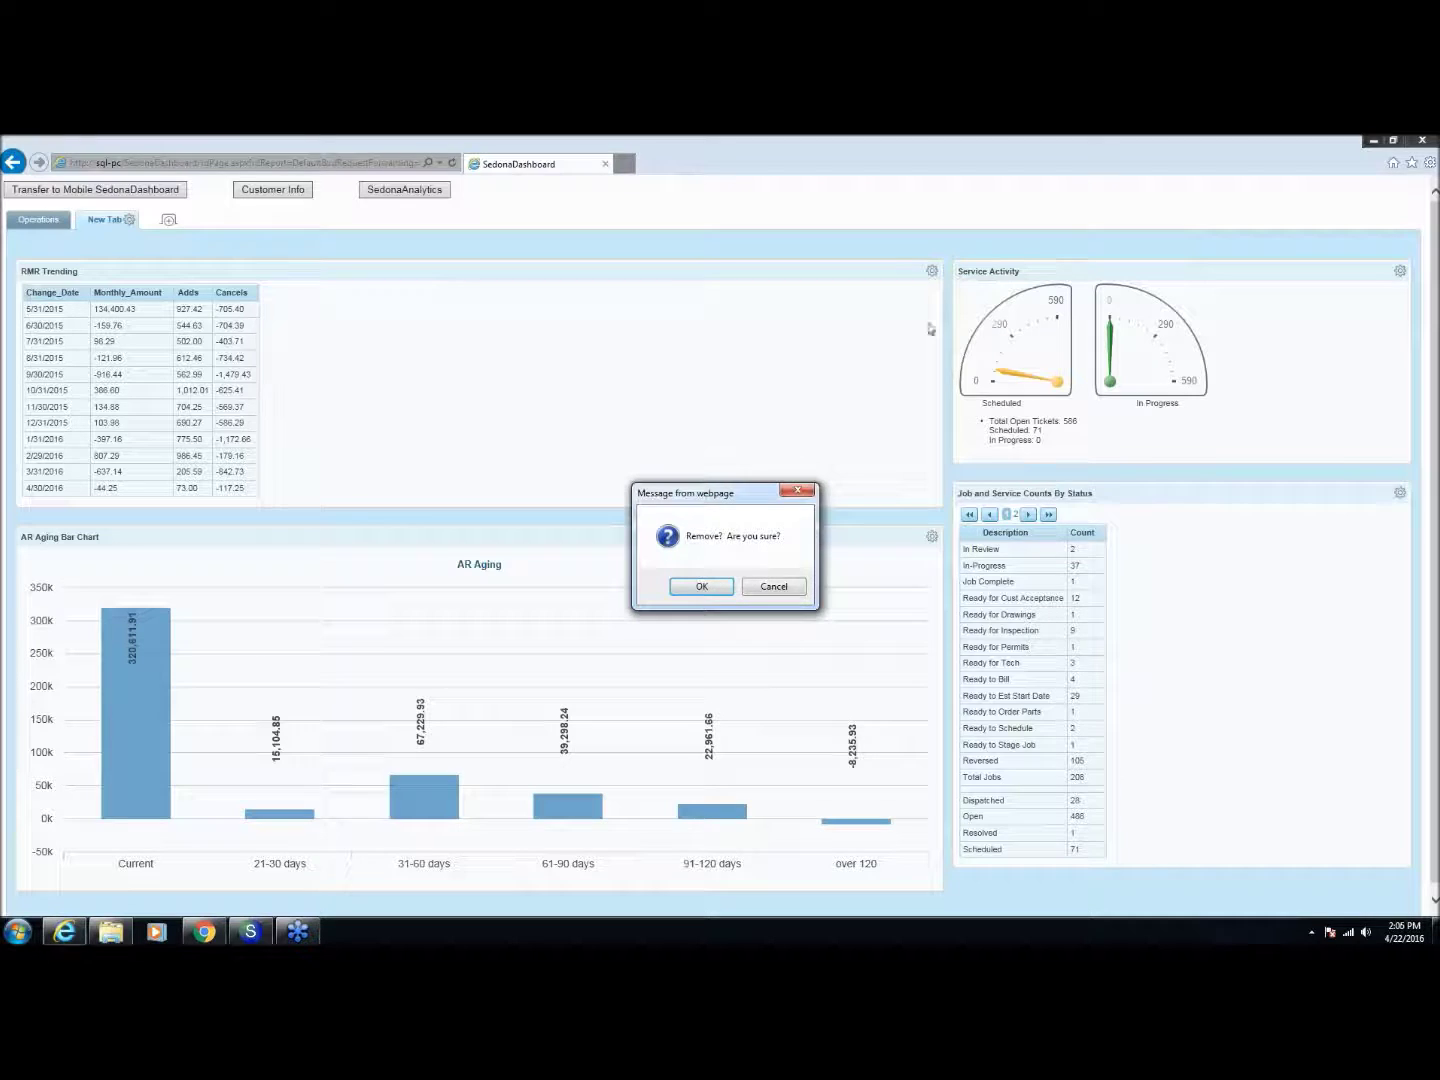
Confirm removing RMR Trending, then delete New Tab with Remove Tab and OK.
{"action": "left_click", "coordinate": [701, 587]}
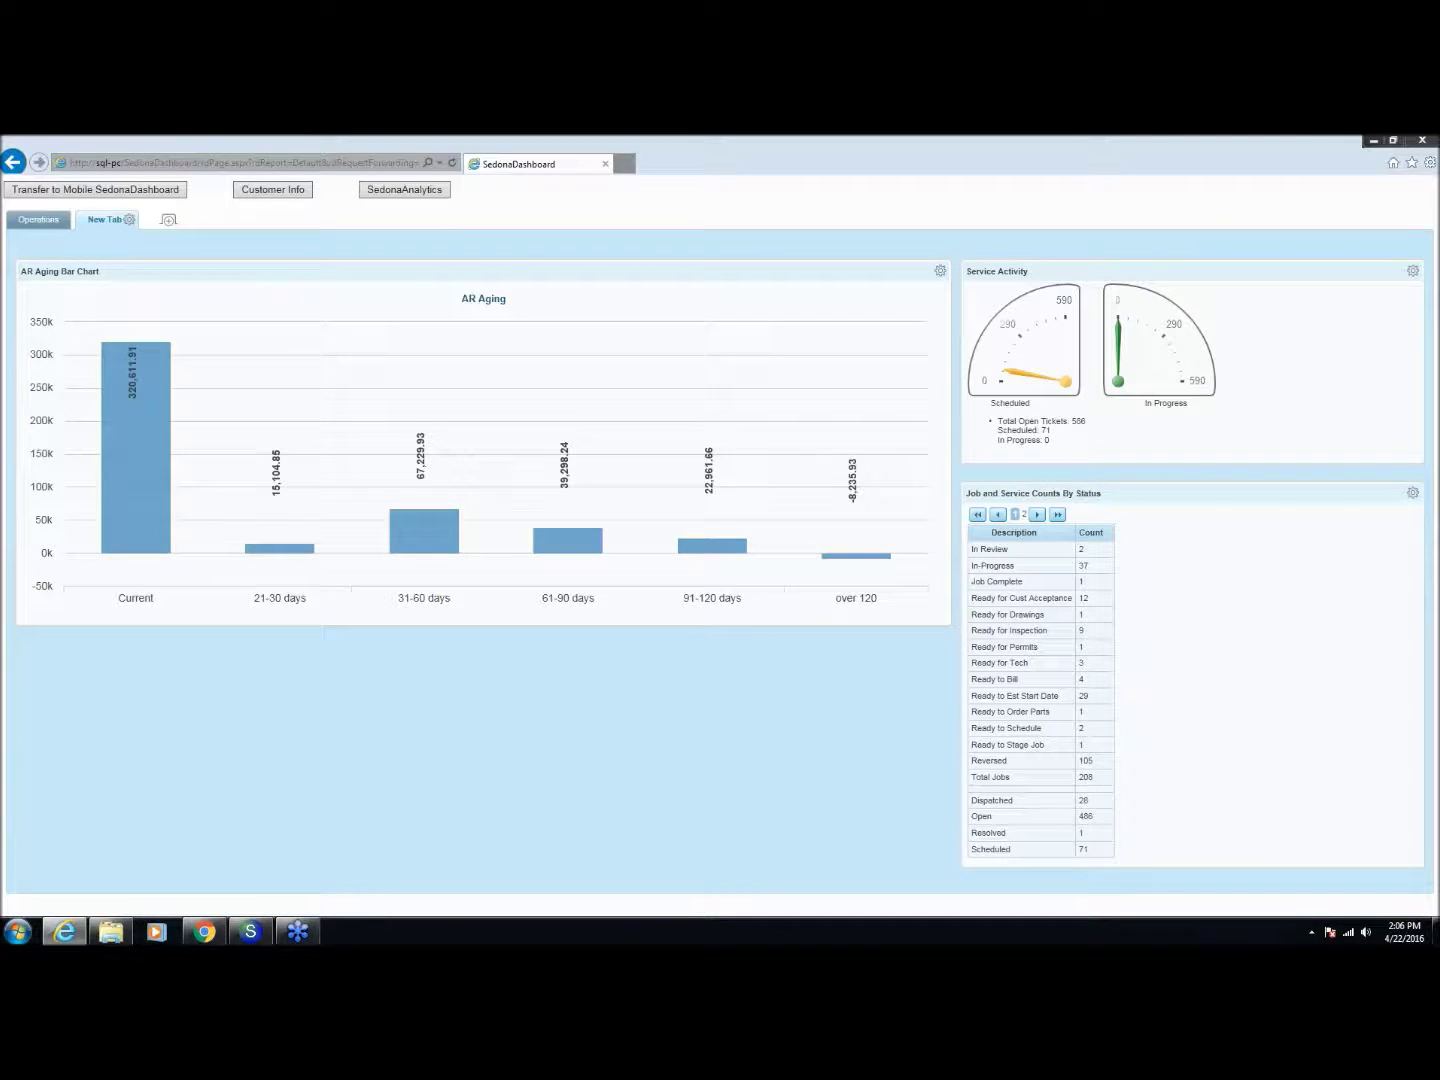
{"action": "left_click", "coordinate": [130, 221]}
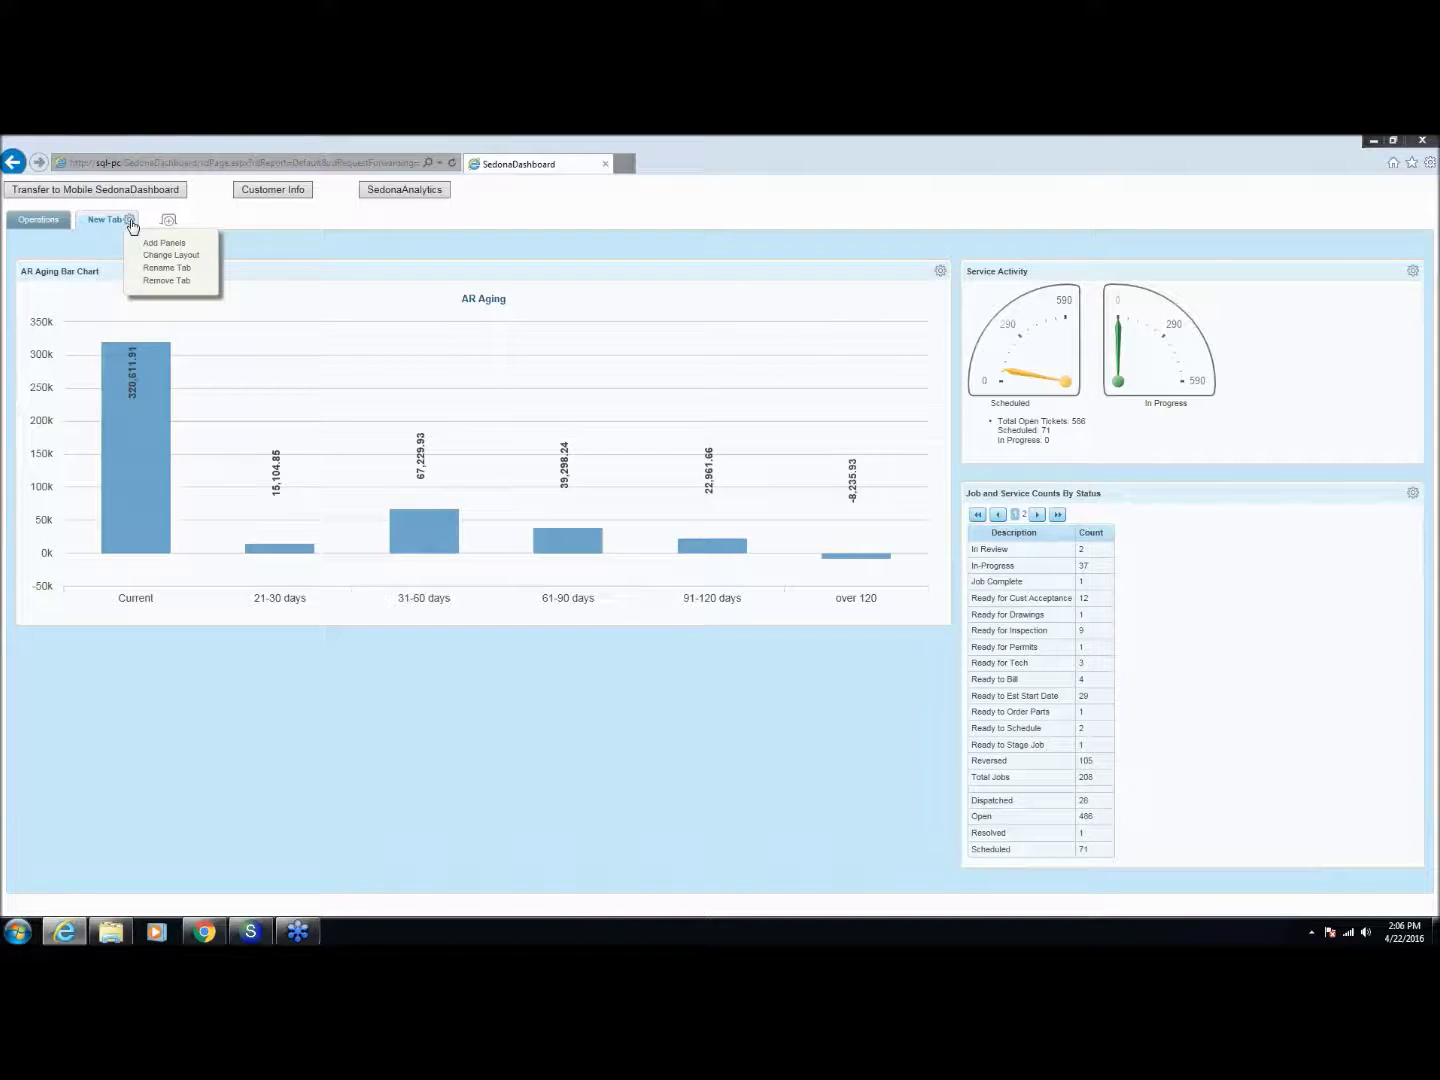
{"action": "left_click", "coordinate": [158, 281]}
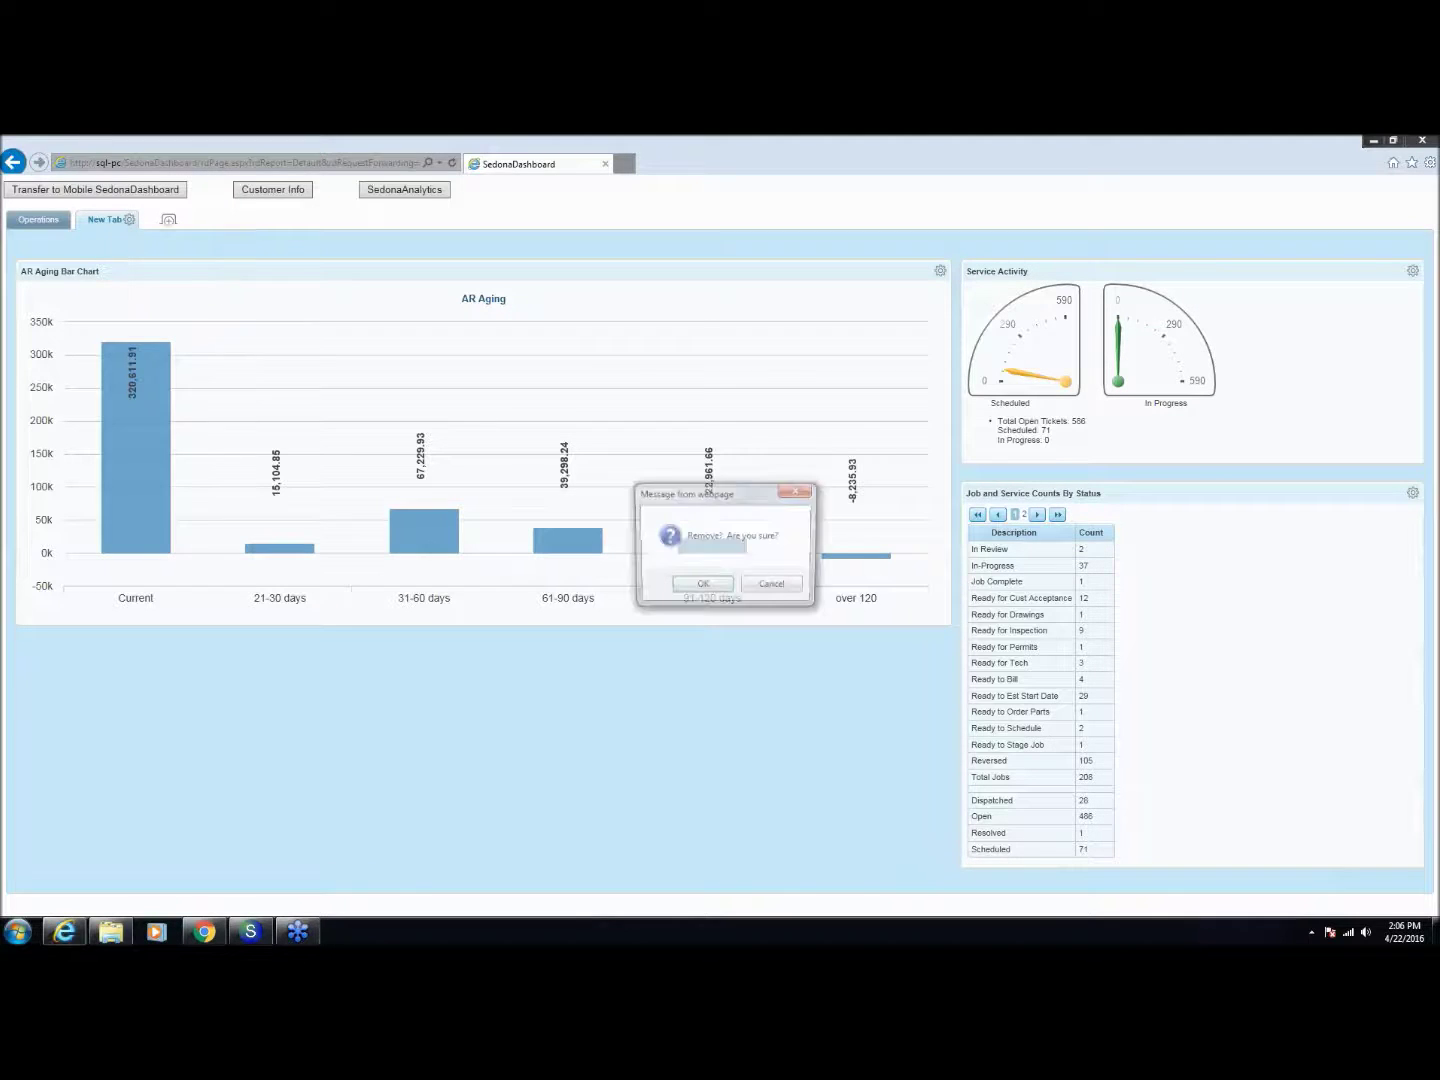
{"action": "left_click", "coordinate": [699, 587]}
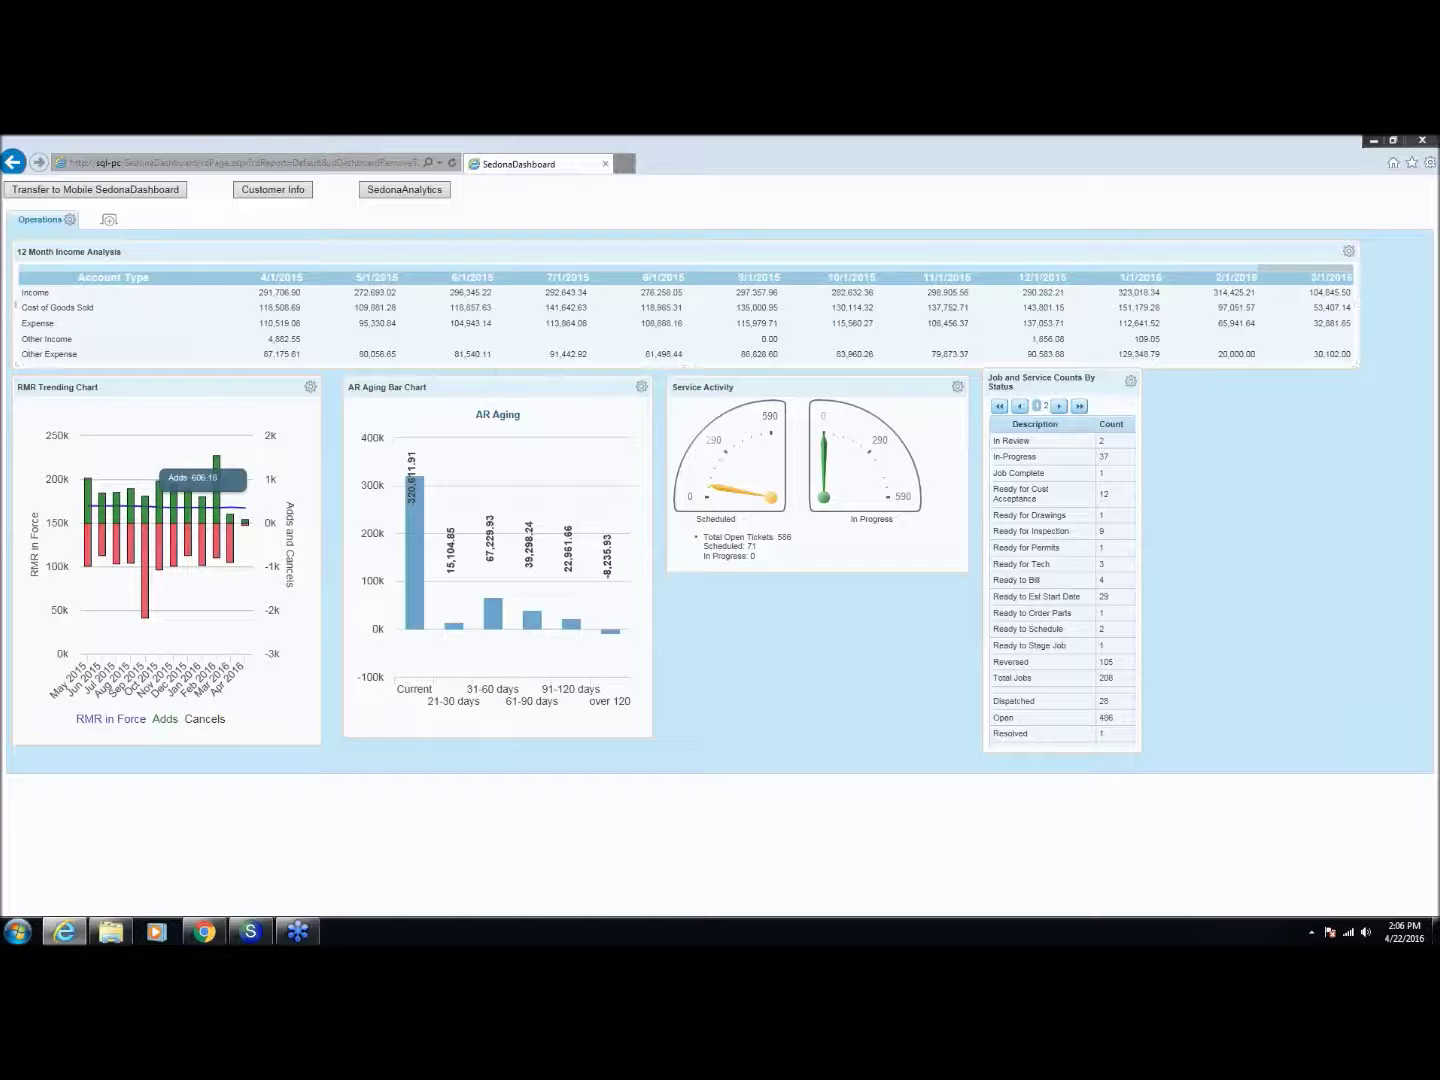
Add the Job and Service Counts By Status panel on the mobile dashboard, then return to the full dashboard.
{"action": "left_click", "coordinate": [110, 191]}
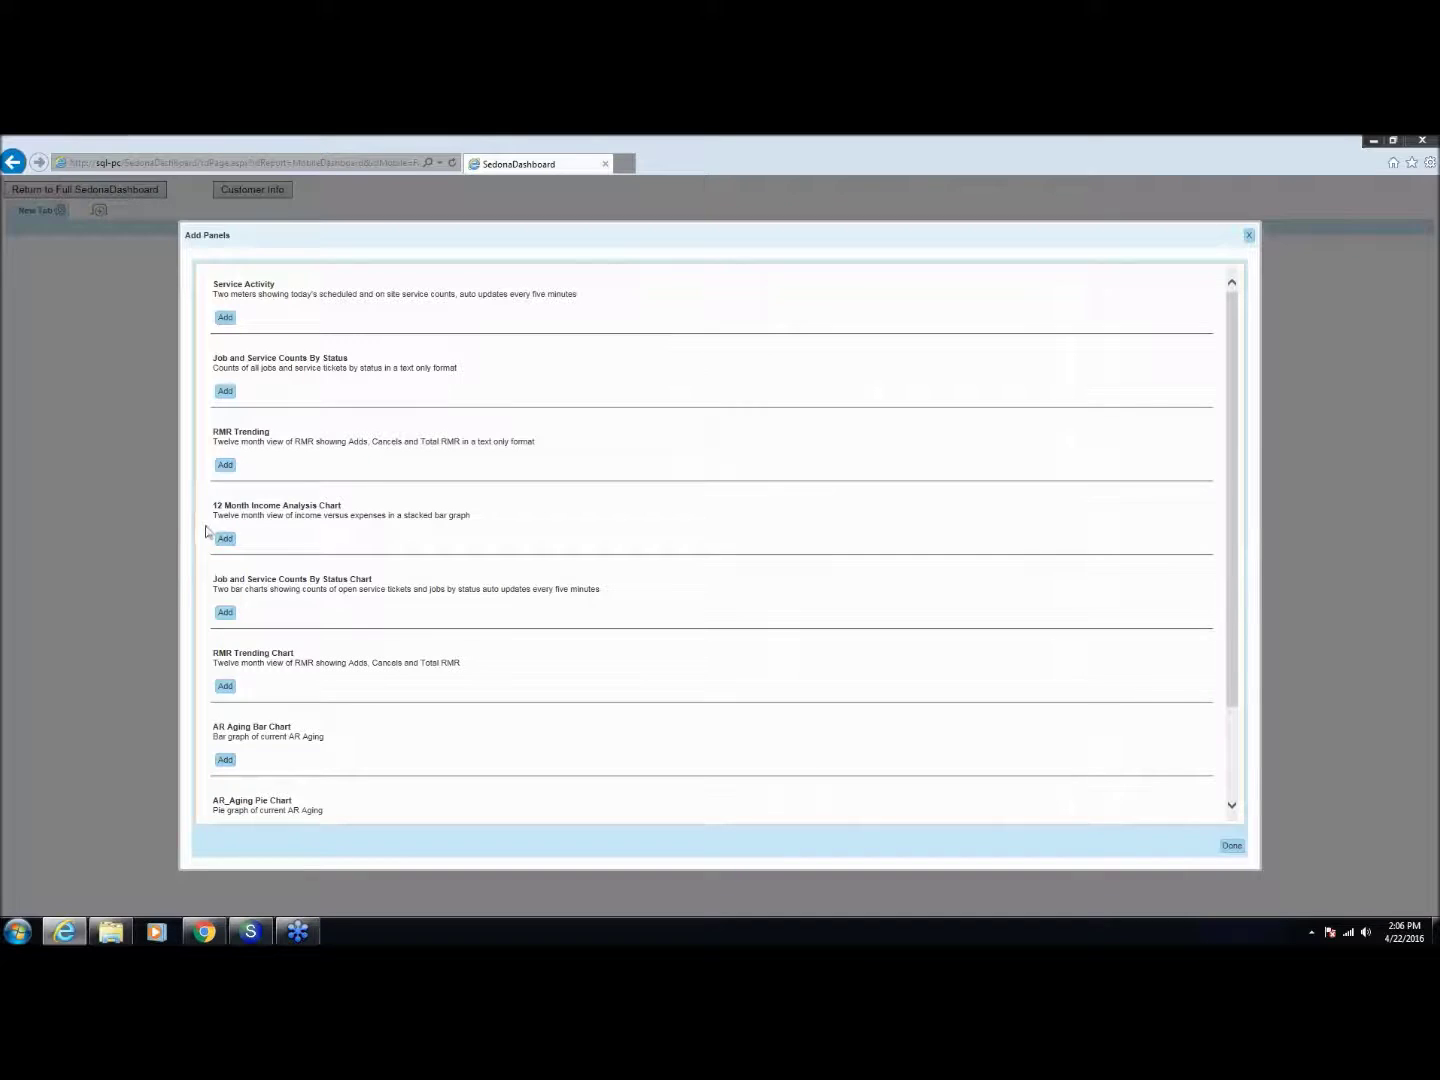
{"action": "left_click", "coordinate": [226, 391]}
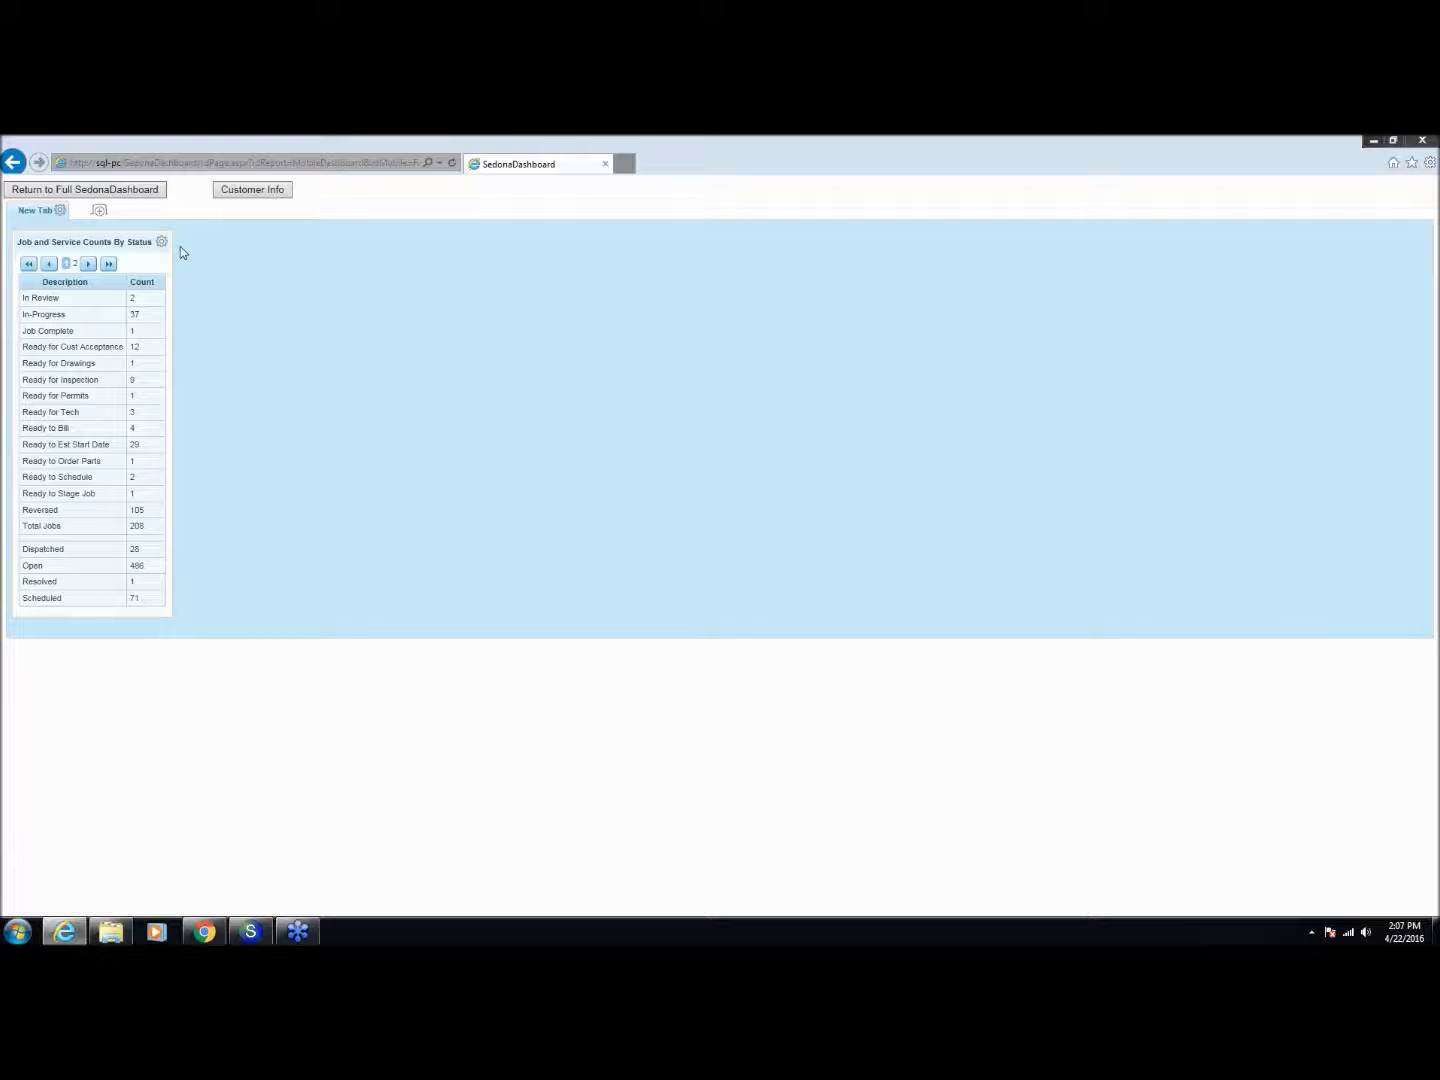
{"action": "left_click", "coordinate": [126, 195]}
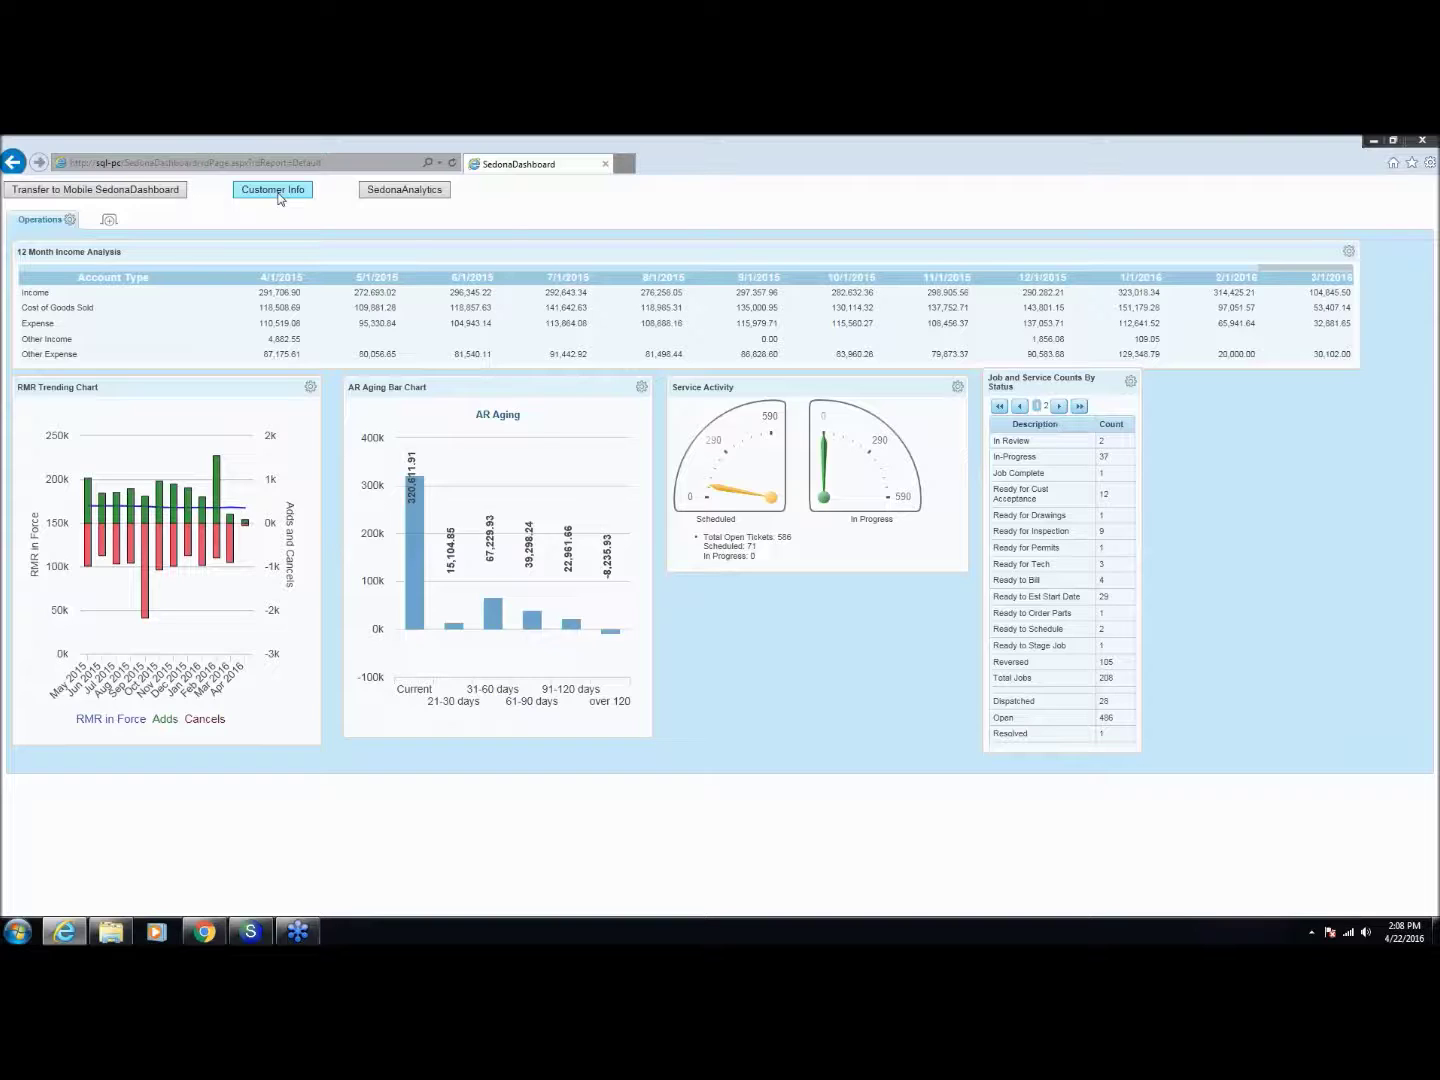
In Customer Info, search by Customer Name for the customer's surname and open their Sites tab.
{"action": "left_click", "coordinate": [279, 197]}
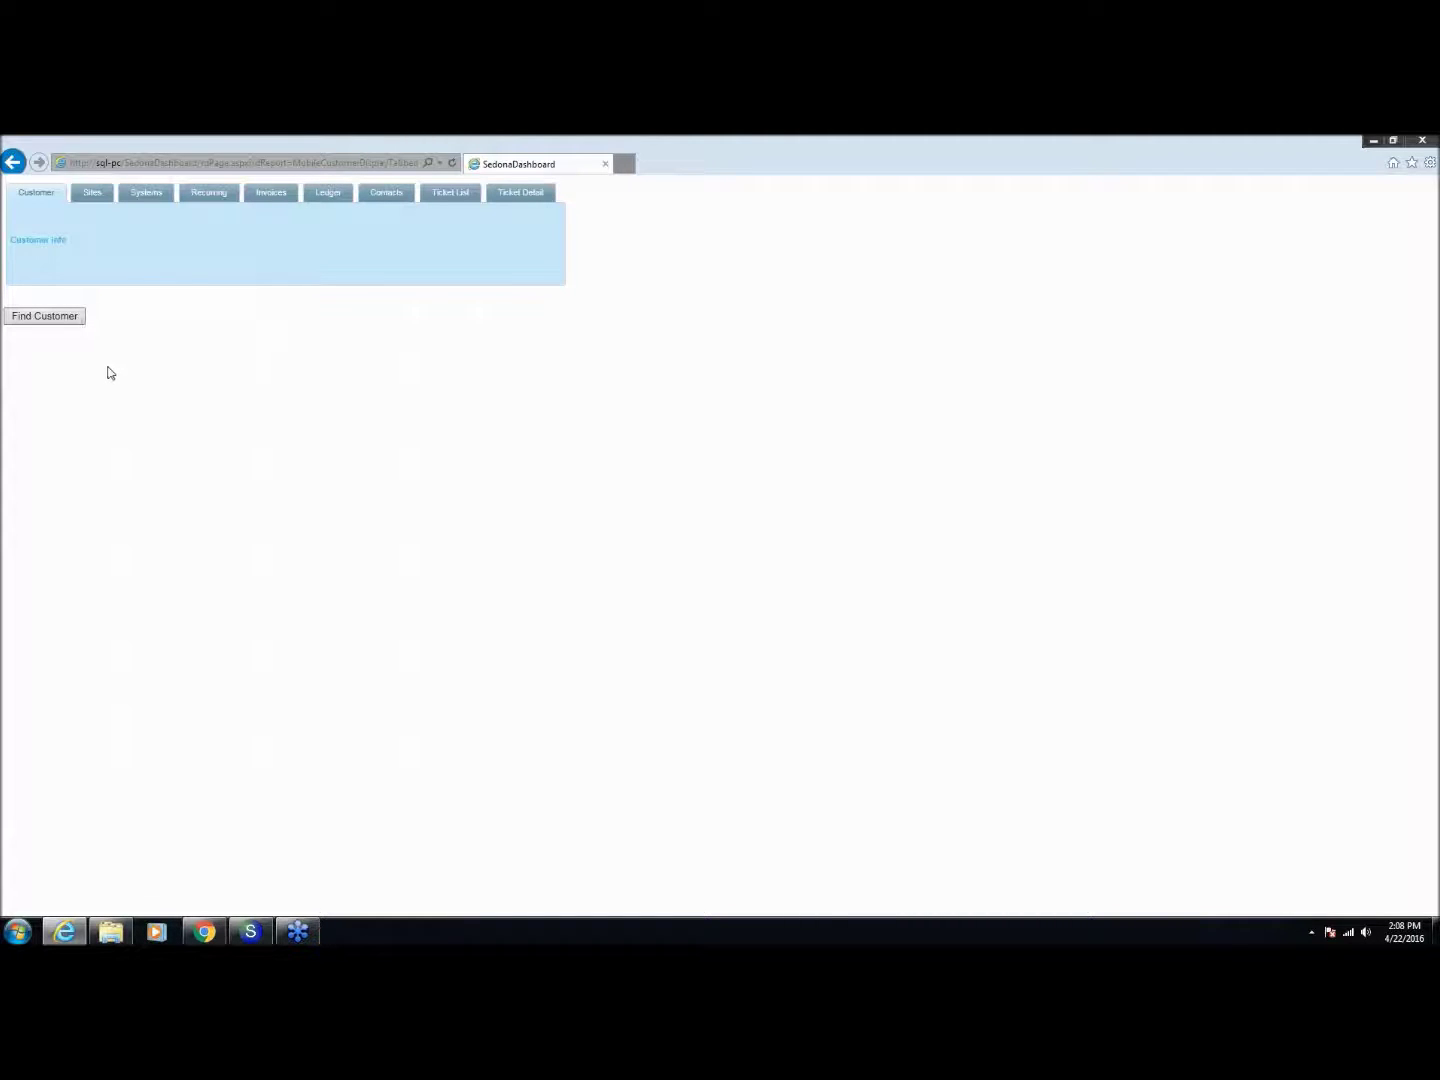
{"action": "left_click", "coordinate": [43, 319]}
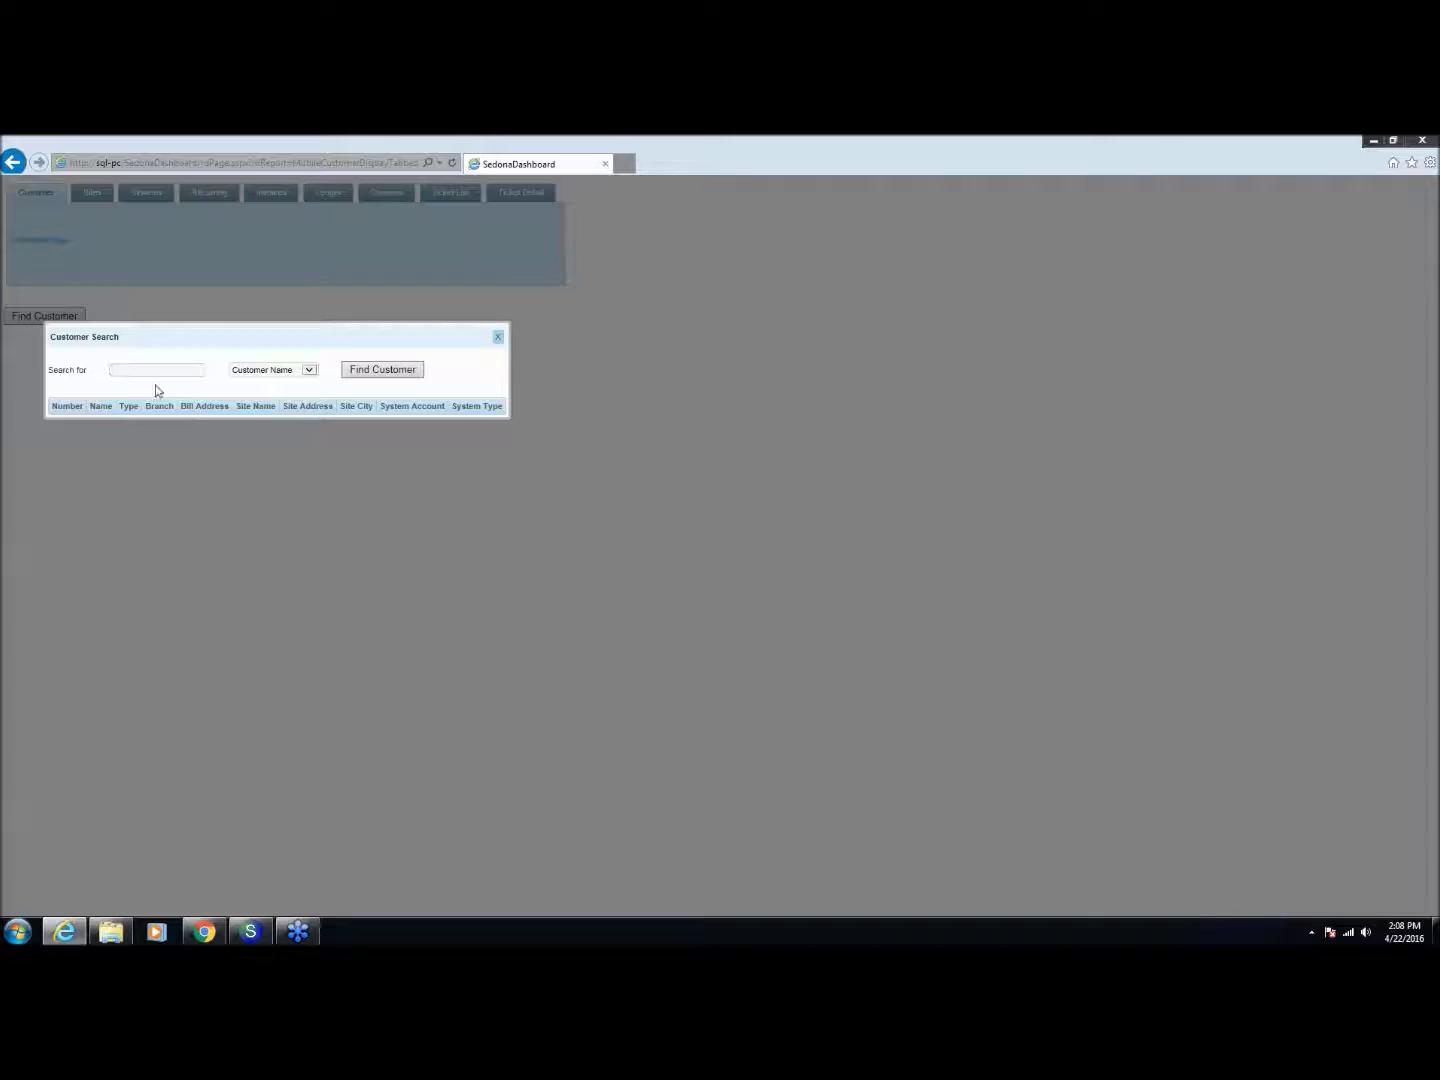
{"action": "left_click", "coordinate": [309, 372]}
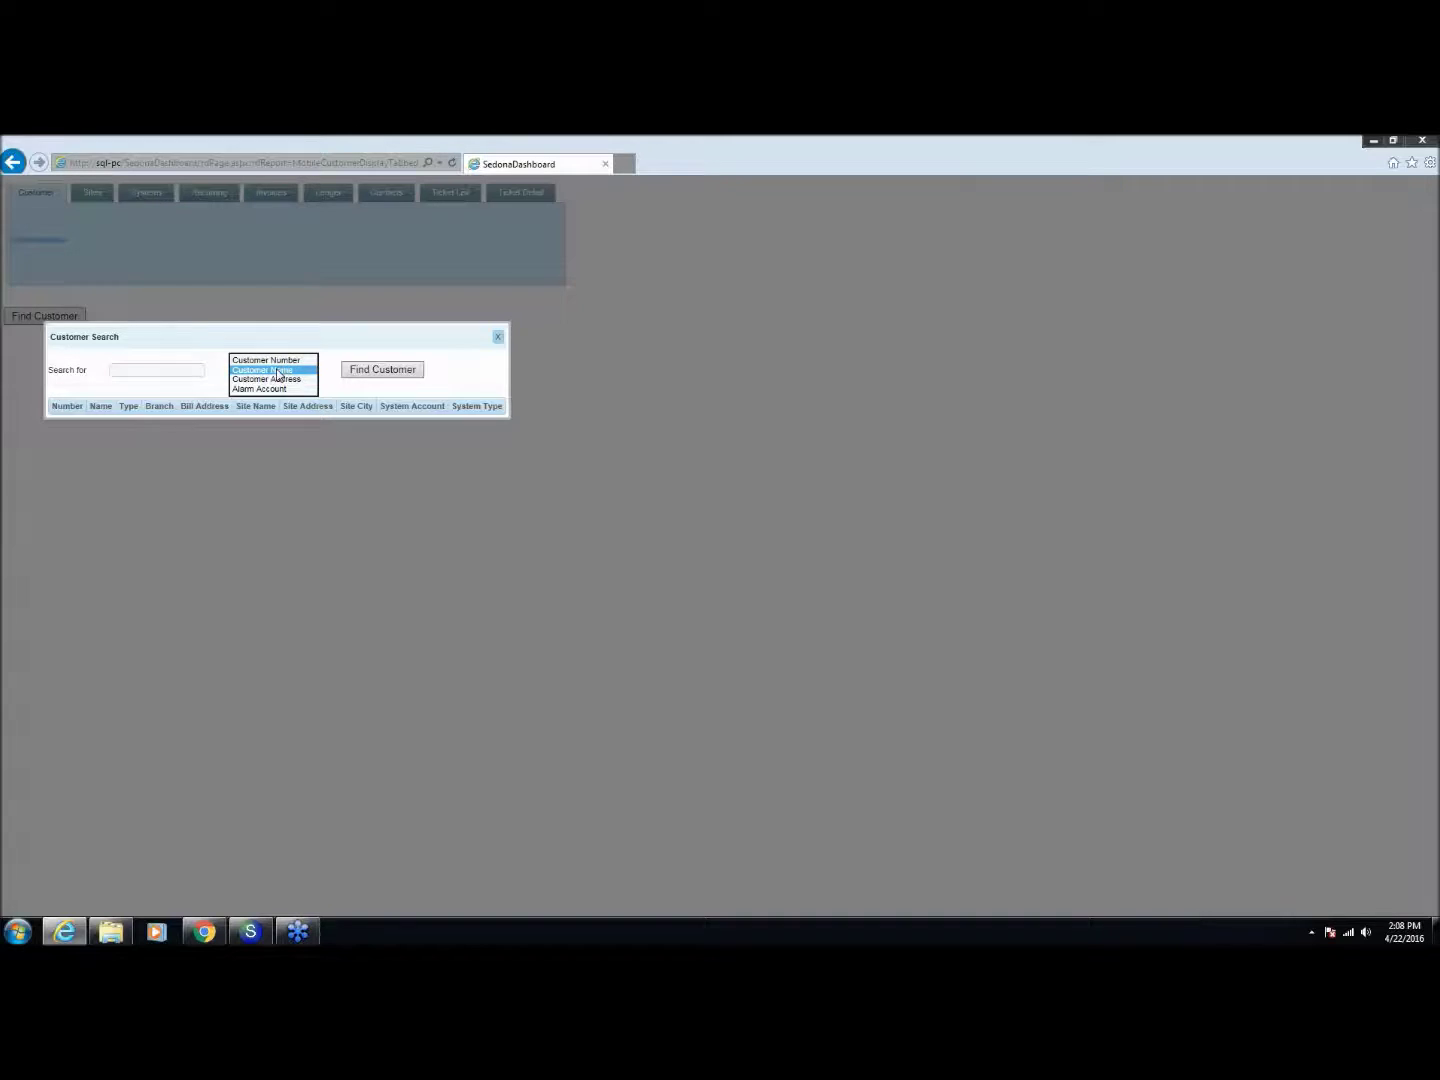
{"action": "left_click", "coordinate": [277, 372]}
{"action": "left_click", "coordinate": [154, 371]}
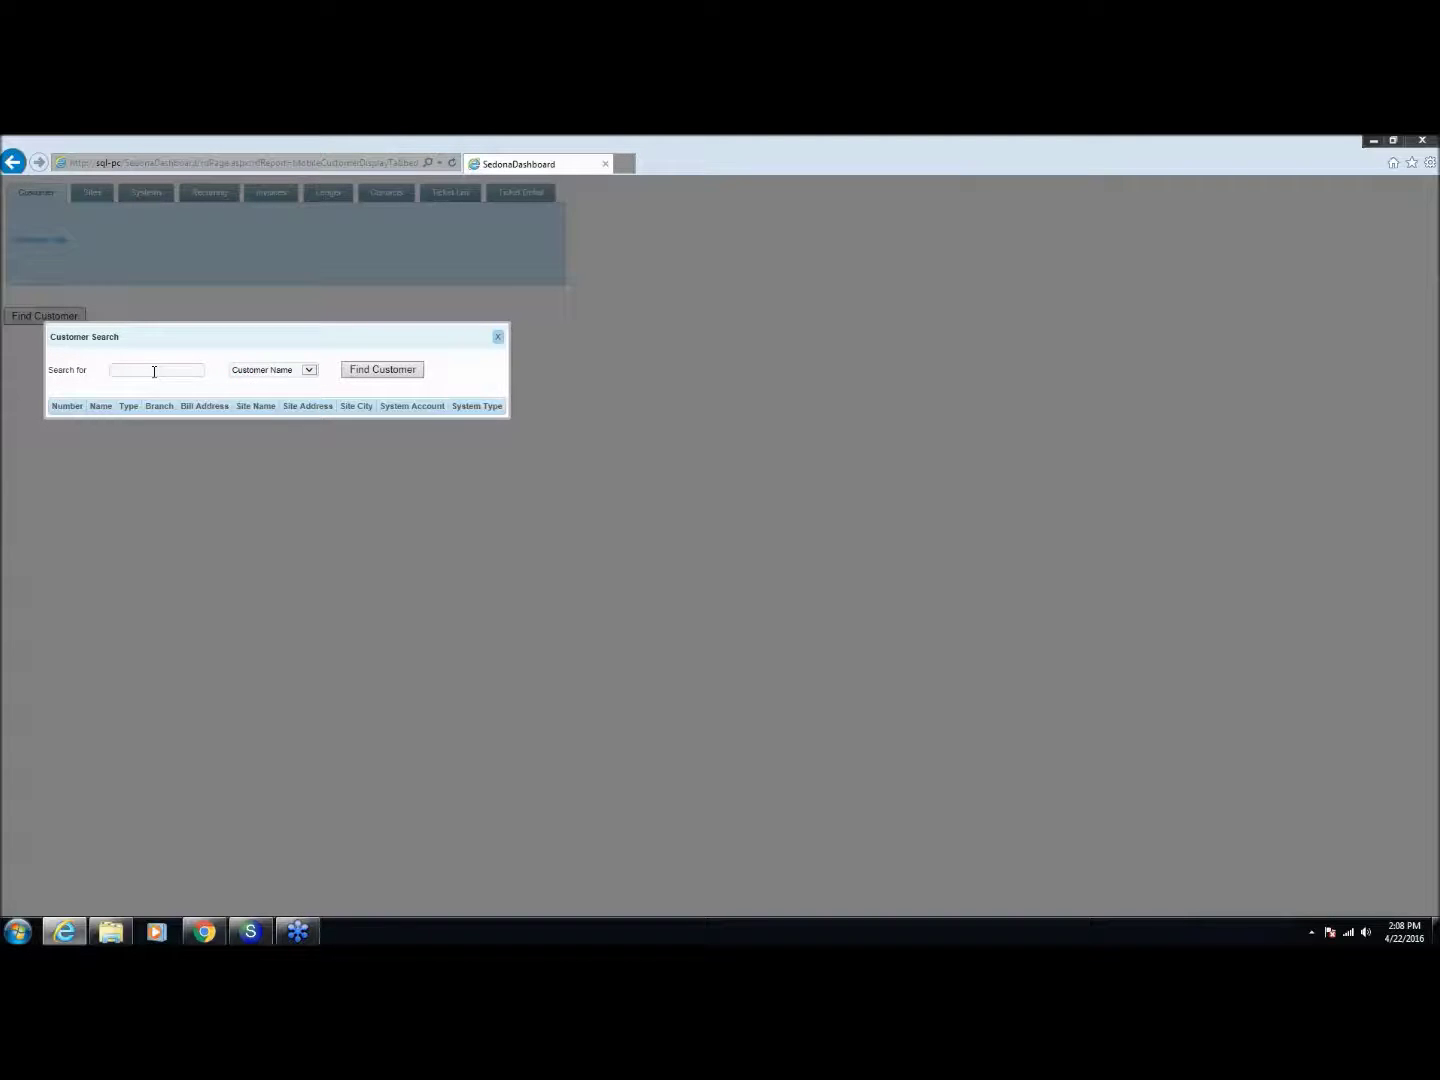
{"action": "type", "text": "Smith"}
{"action": "left_click", "coordinate": [378, 371]}
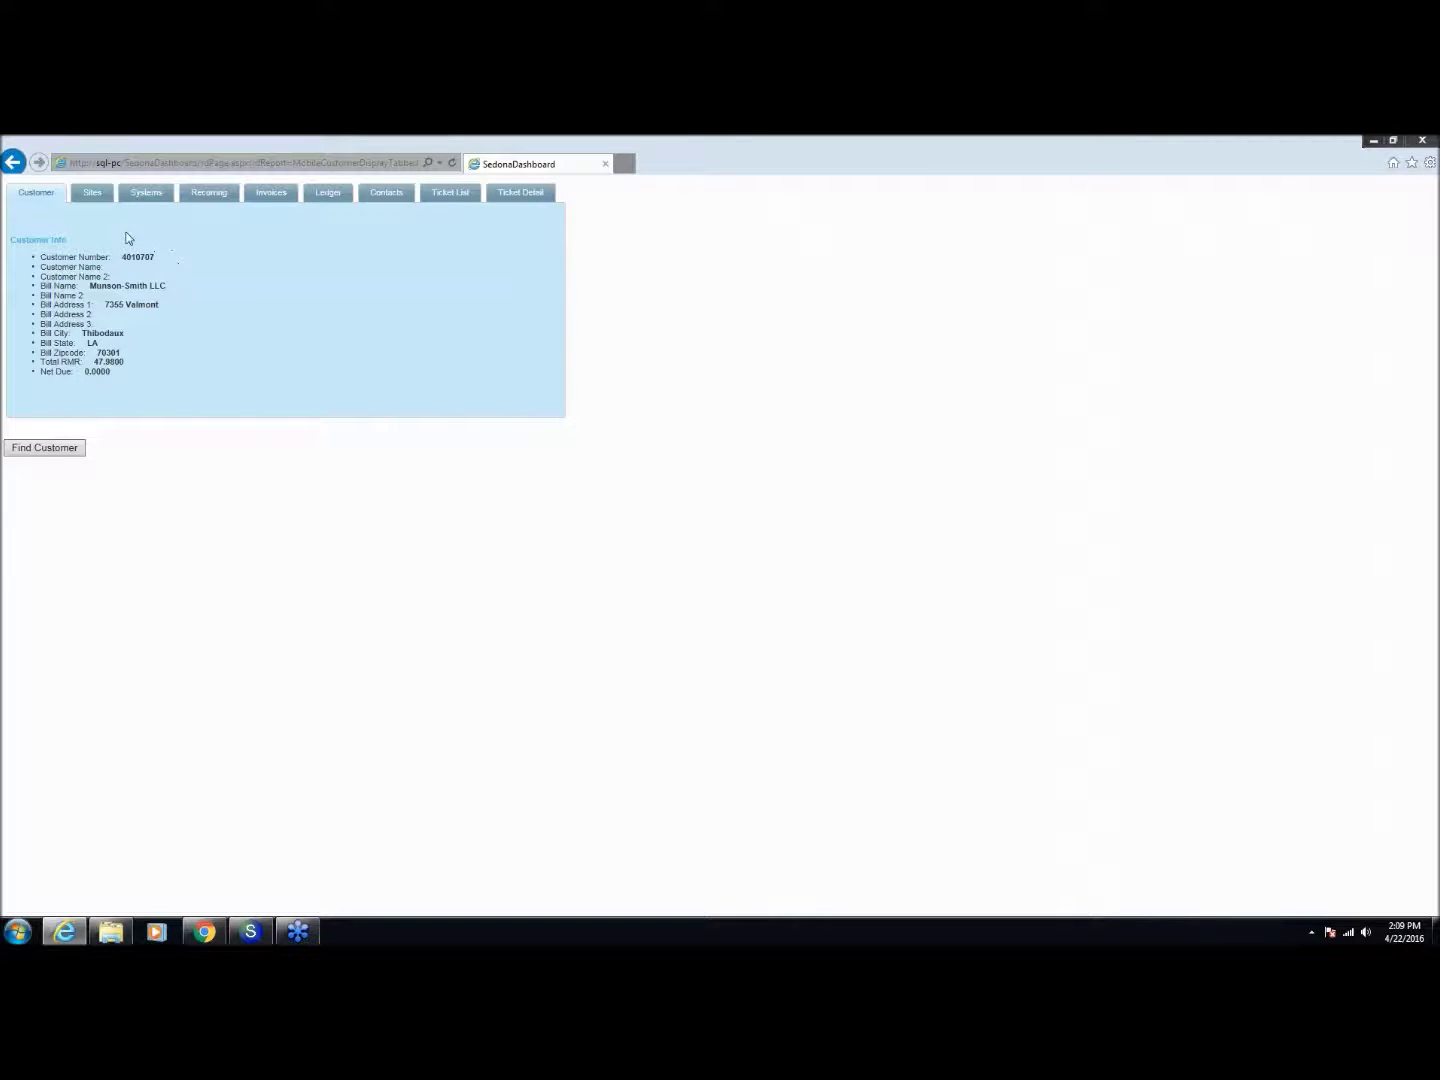
{"action": "left_click", "coordinate": [91, 196]}
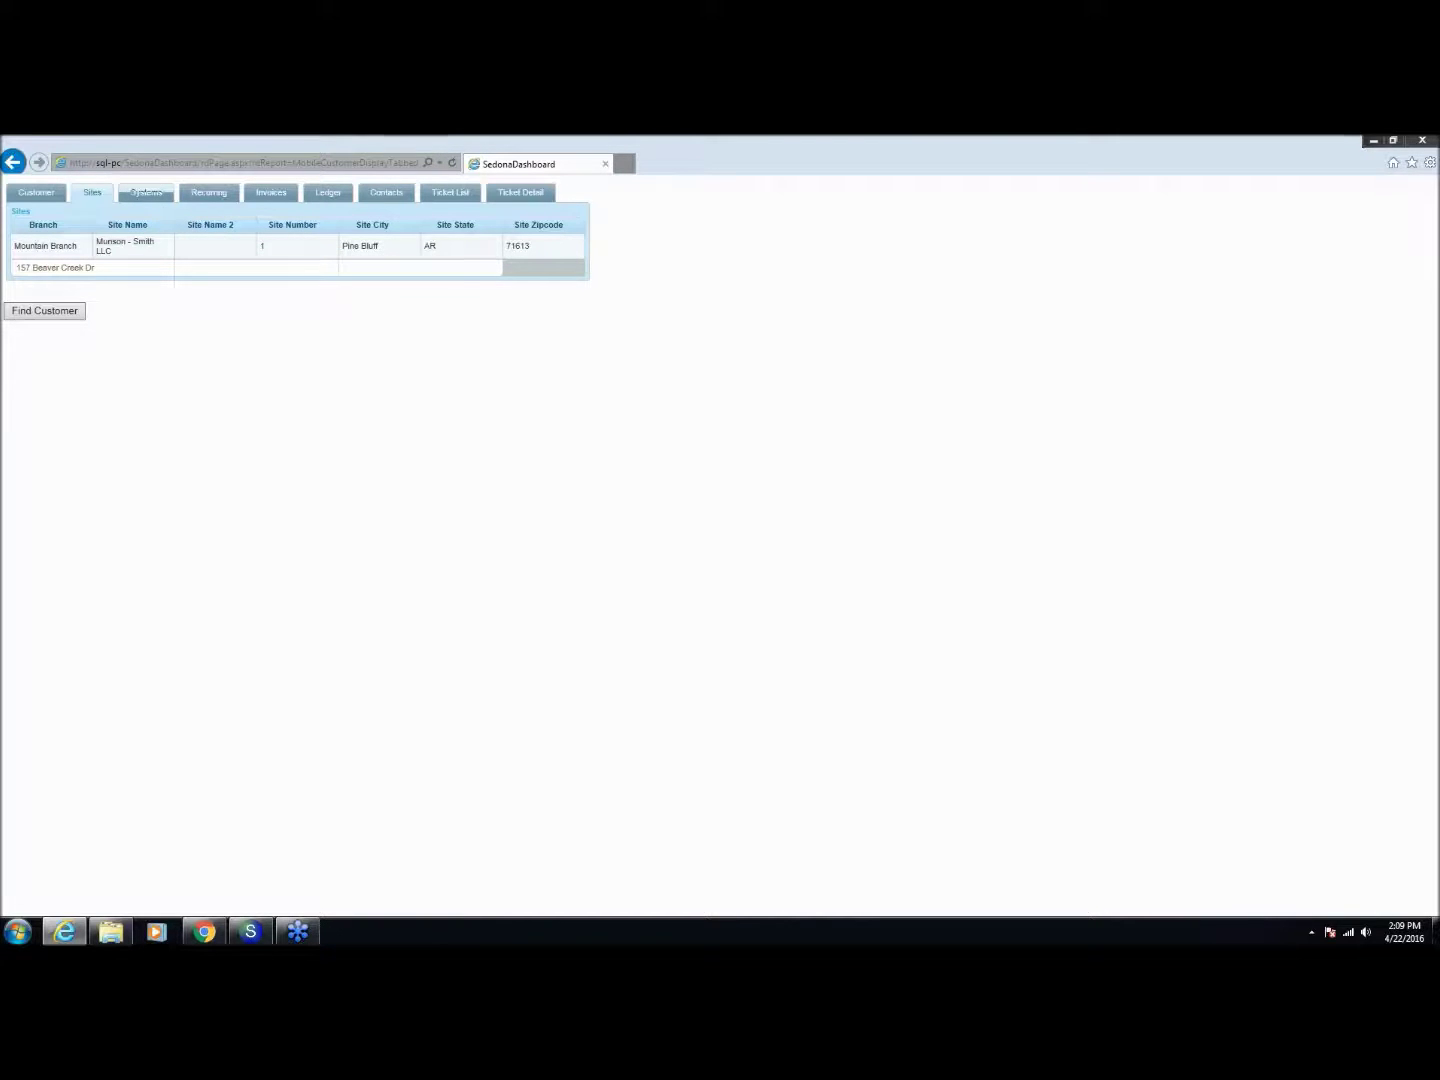
View the customer's Systems, then Recurring charges (Daily Communication Test 7.88, Monitoring Services 40.10).
{"action": "left_click", "coordinate": [146, 193]}
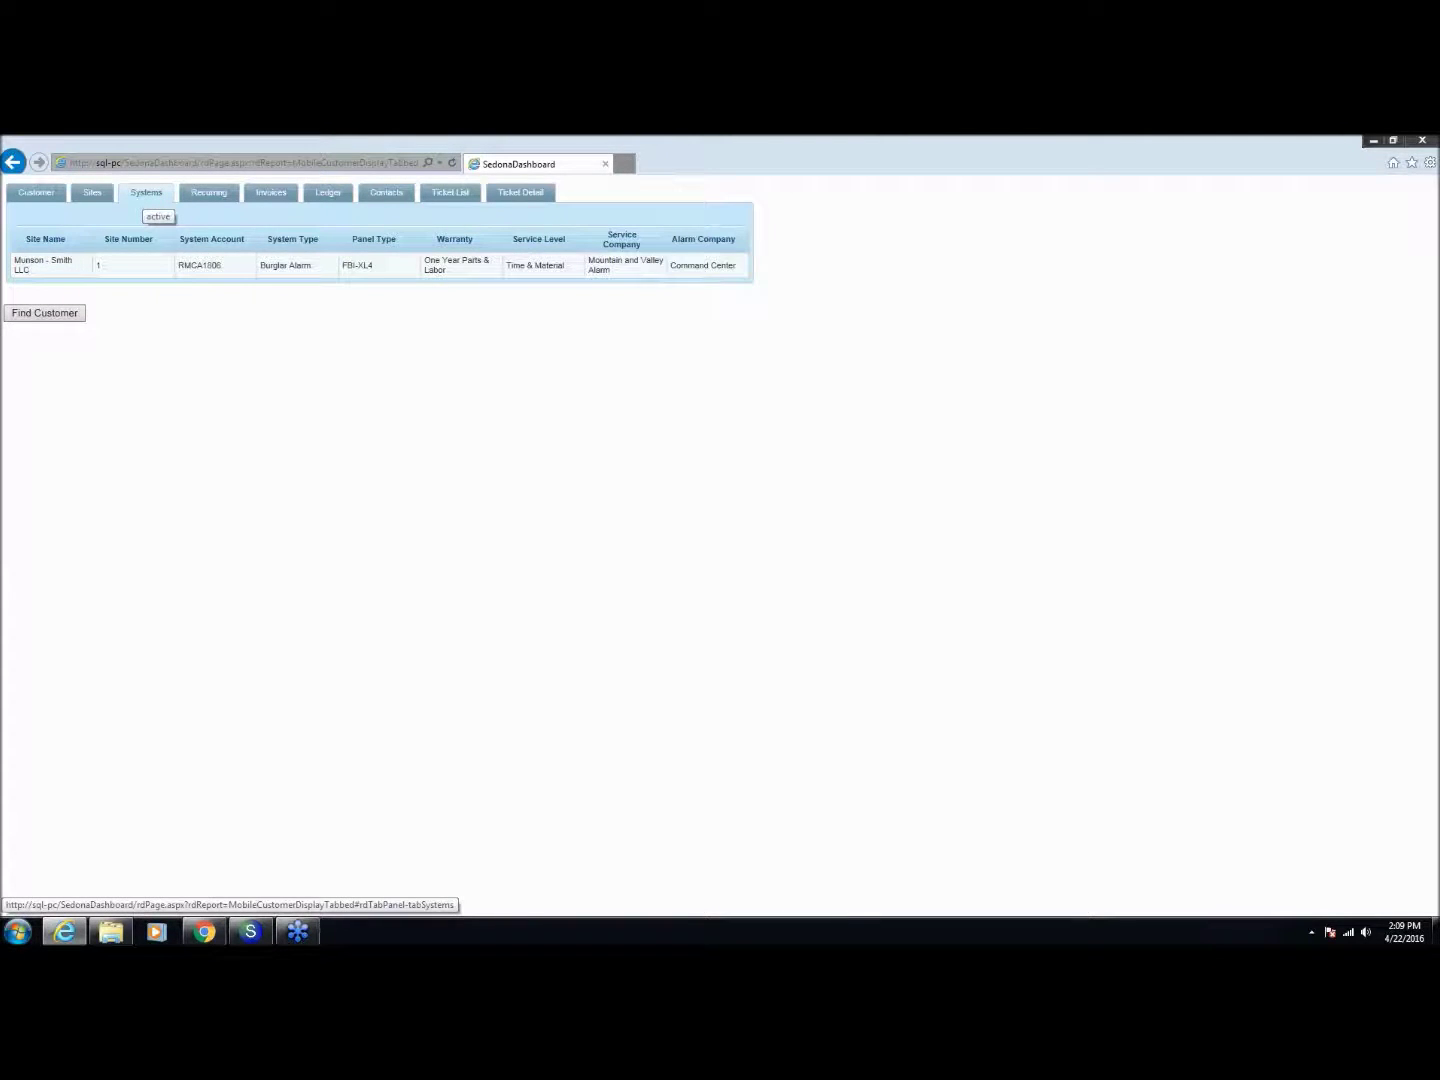
{"action": "left_click", "coordinate": [206, 196]}
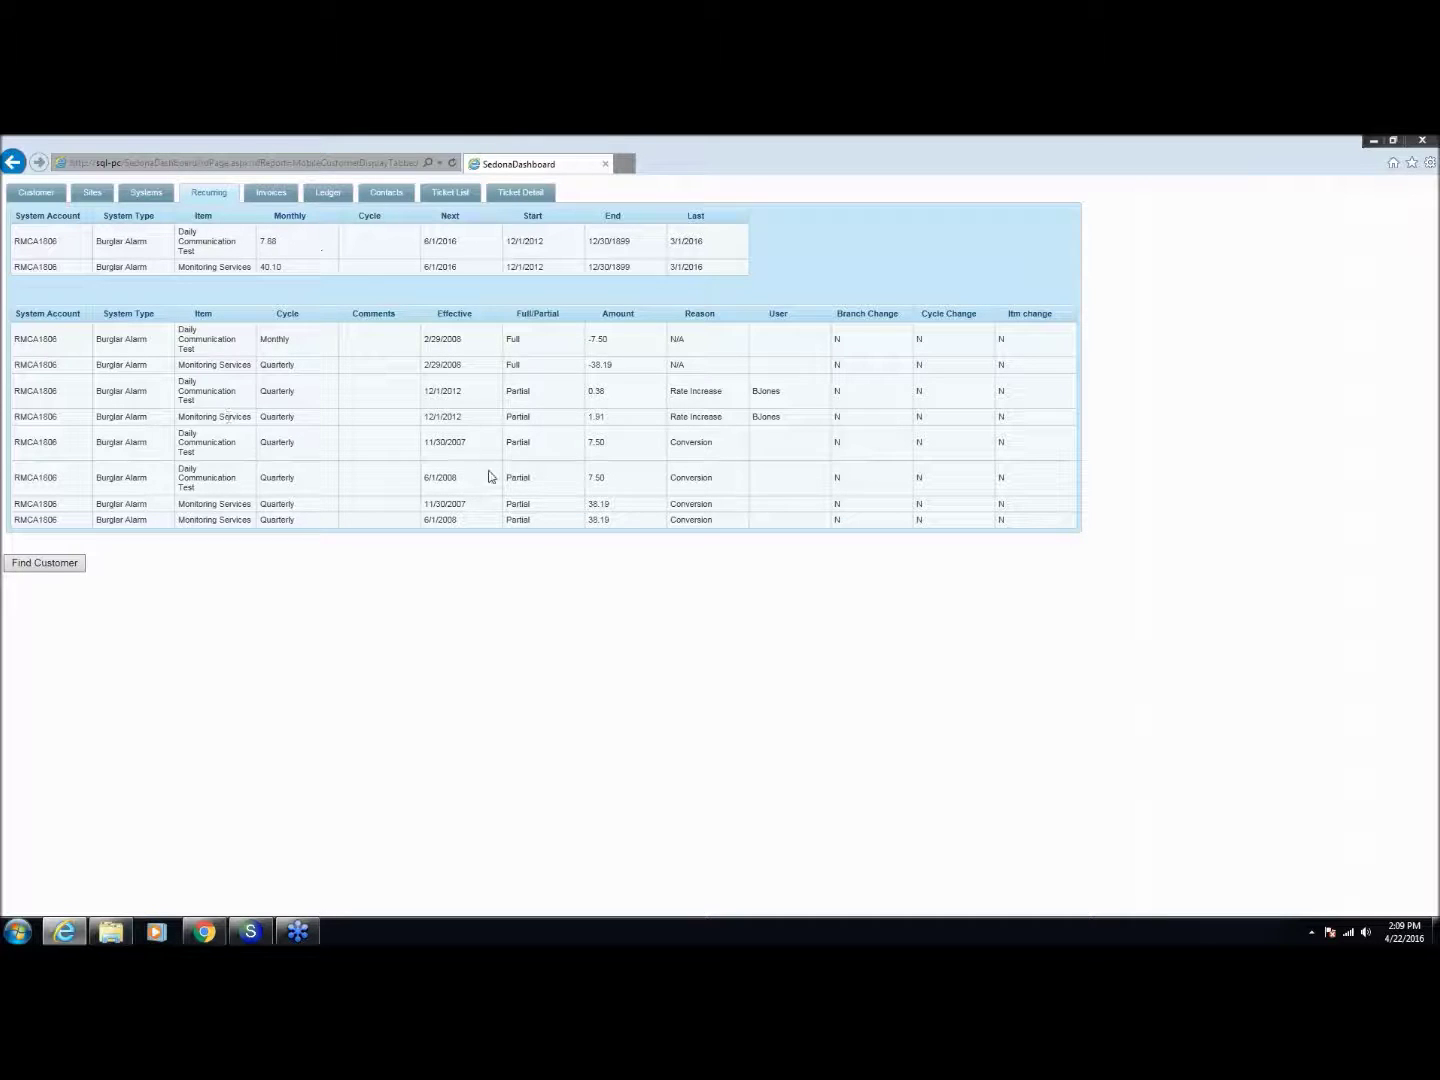
Scroll through the customer's Invoices, then switch to their Ledger transactions.
{"action": "left_click", "coordinate": [273, 195]}
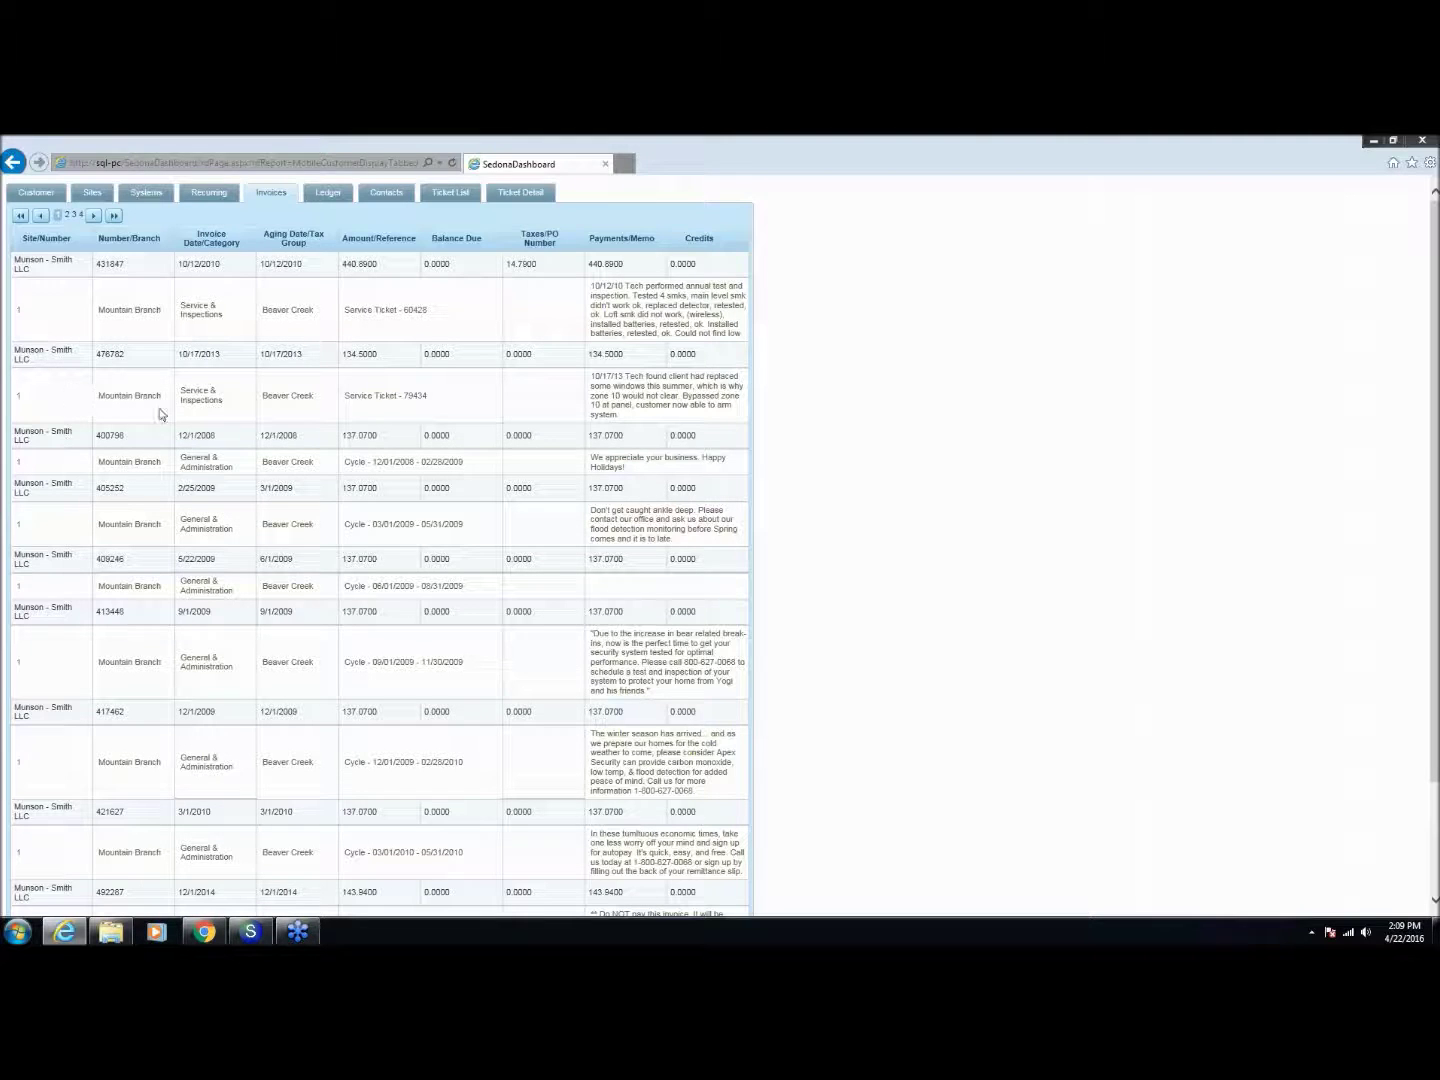
{"action": "scroll", "coordinate": [199, 415], "scroll_direction": "down", "scroll_amount": 3}
{"action": "scroll", "coordinate": [210, 420], "scroll_direction": "up", "scroll_amount": 3}
{"action": "left_click", "coordinate": [326, 194]}
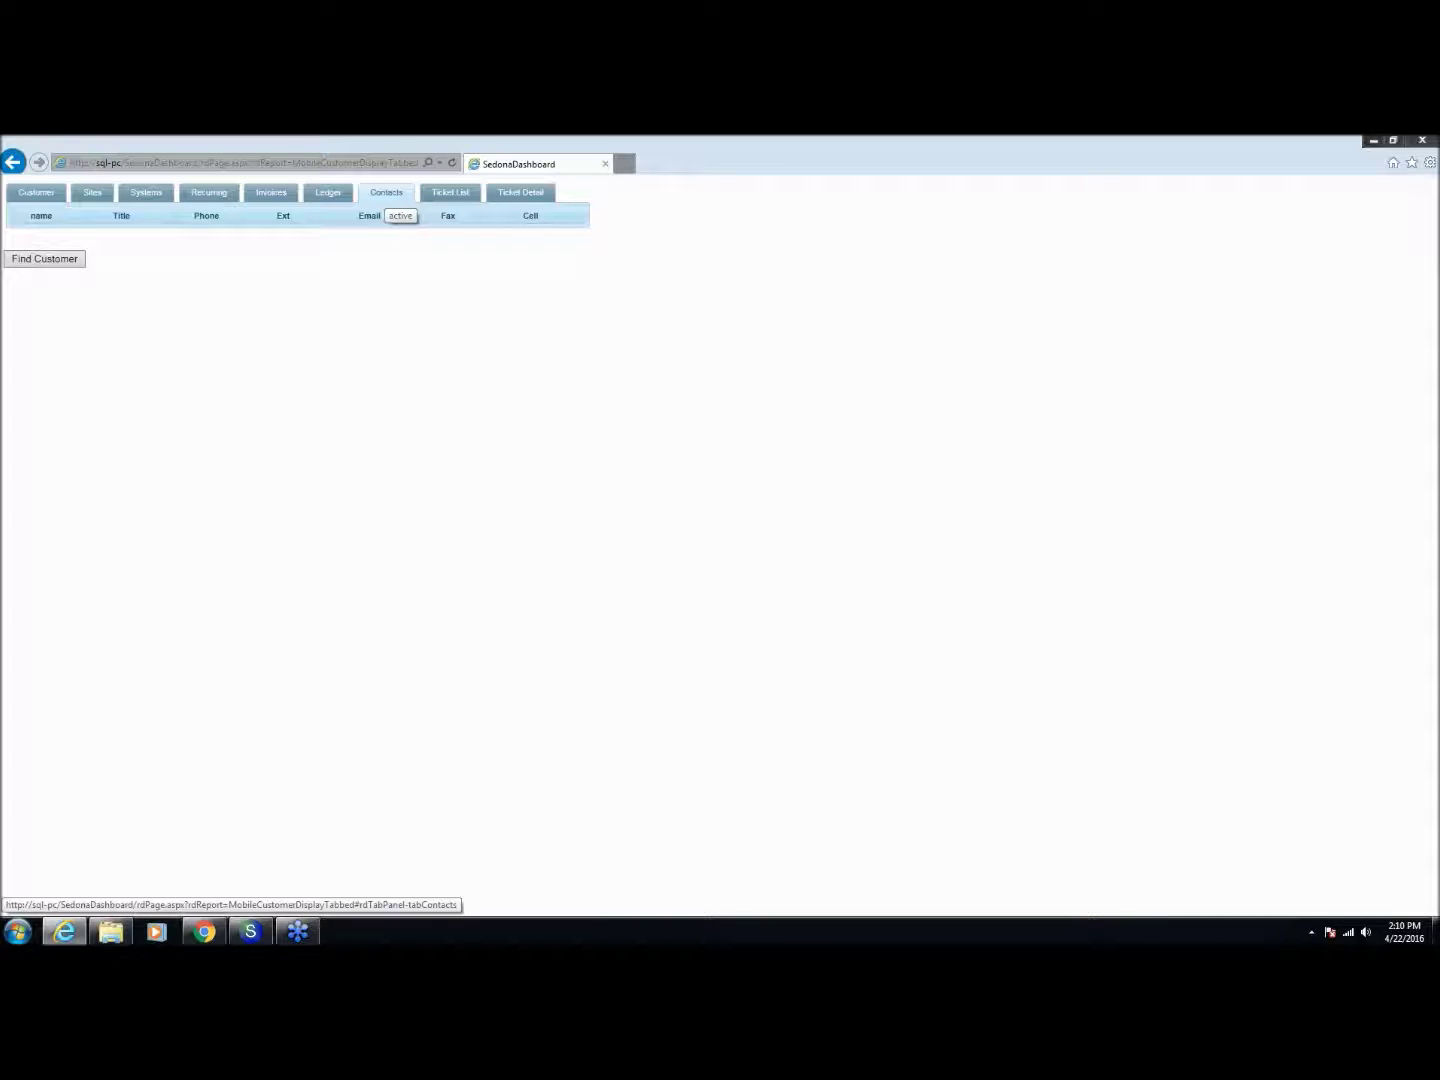
Show the customer's Ticket List, then the first ticket's Ticket Detail with its notes.
{"action": "left_click", "coordinate": [452, 196]}
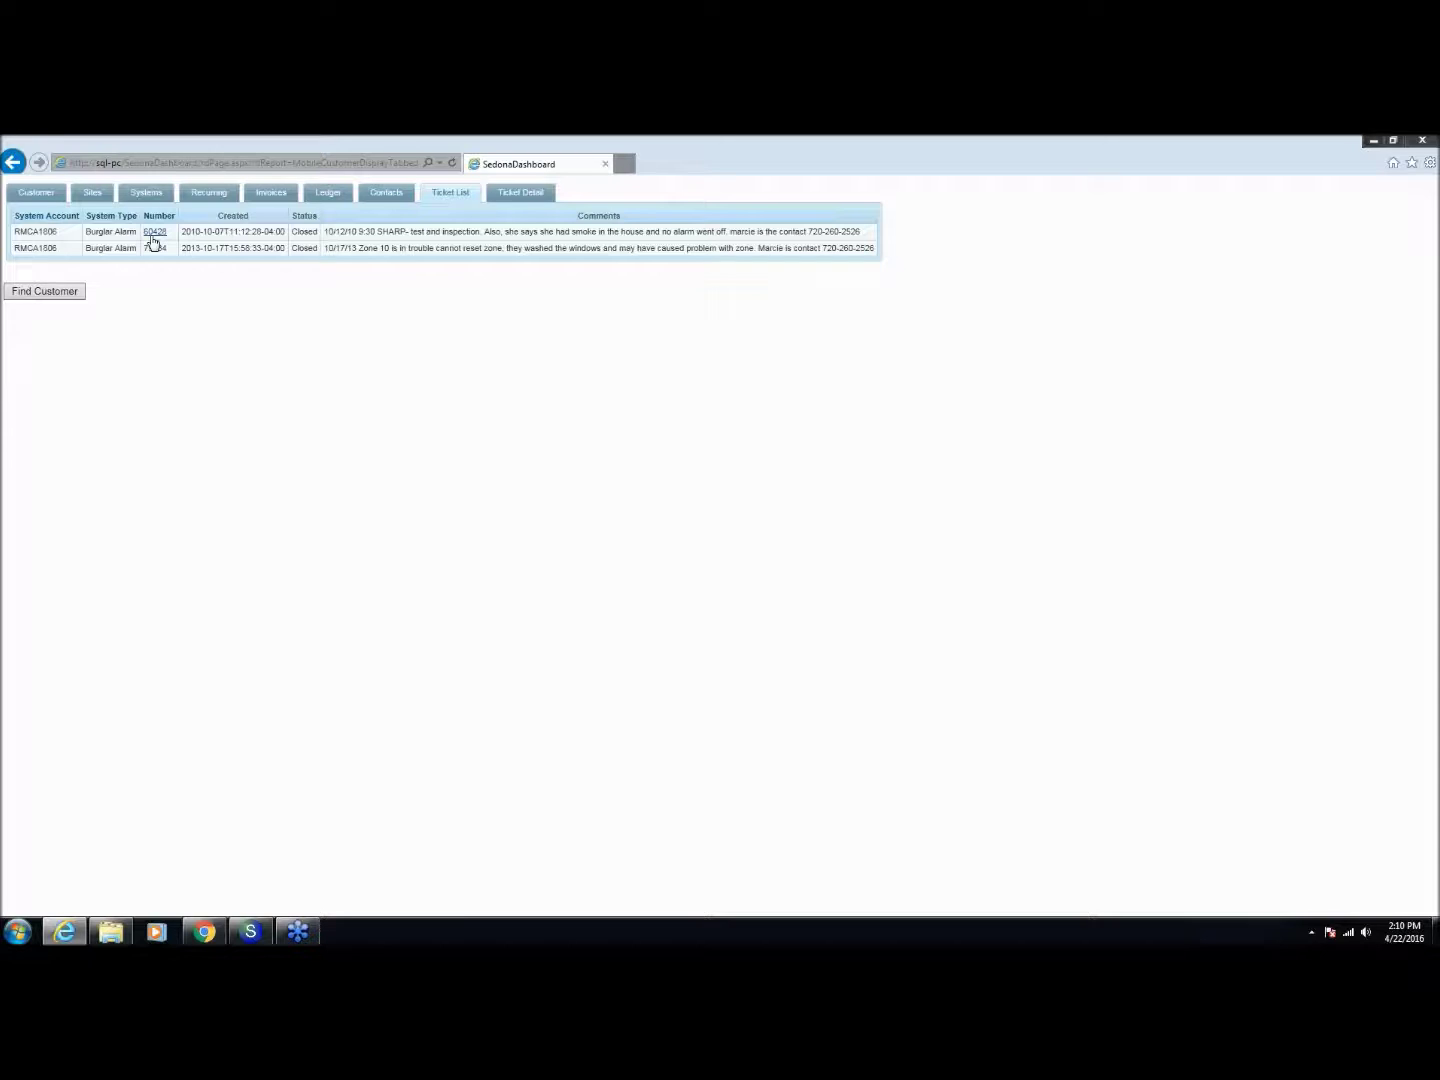
{"action": "left_click", "coordinate": [509, 194]}
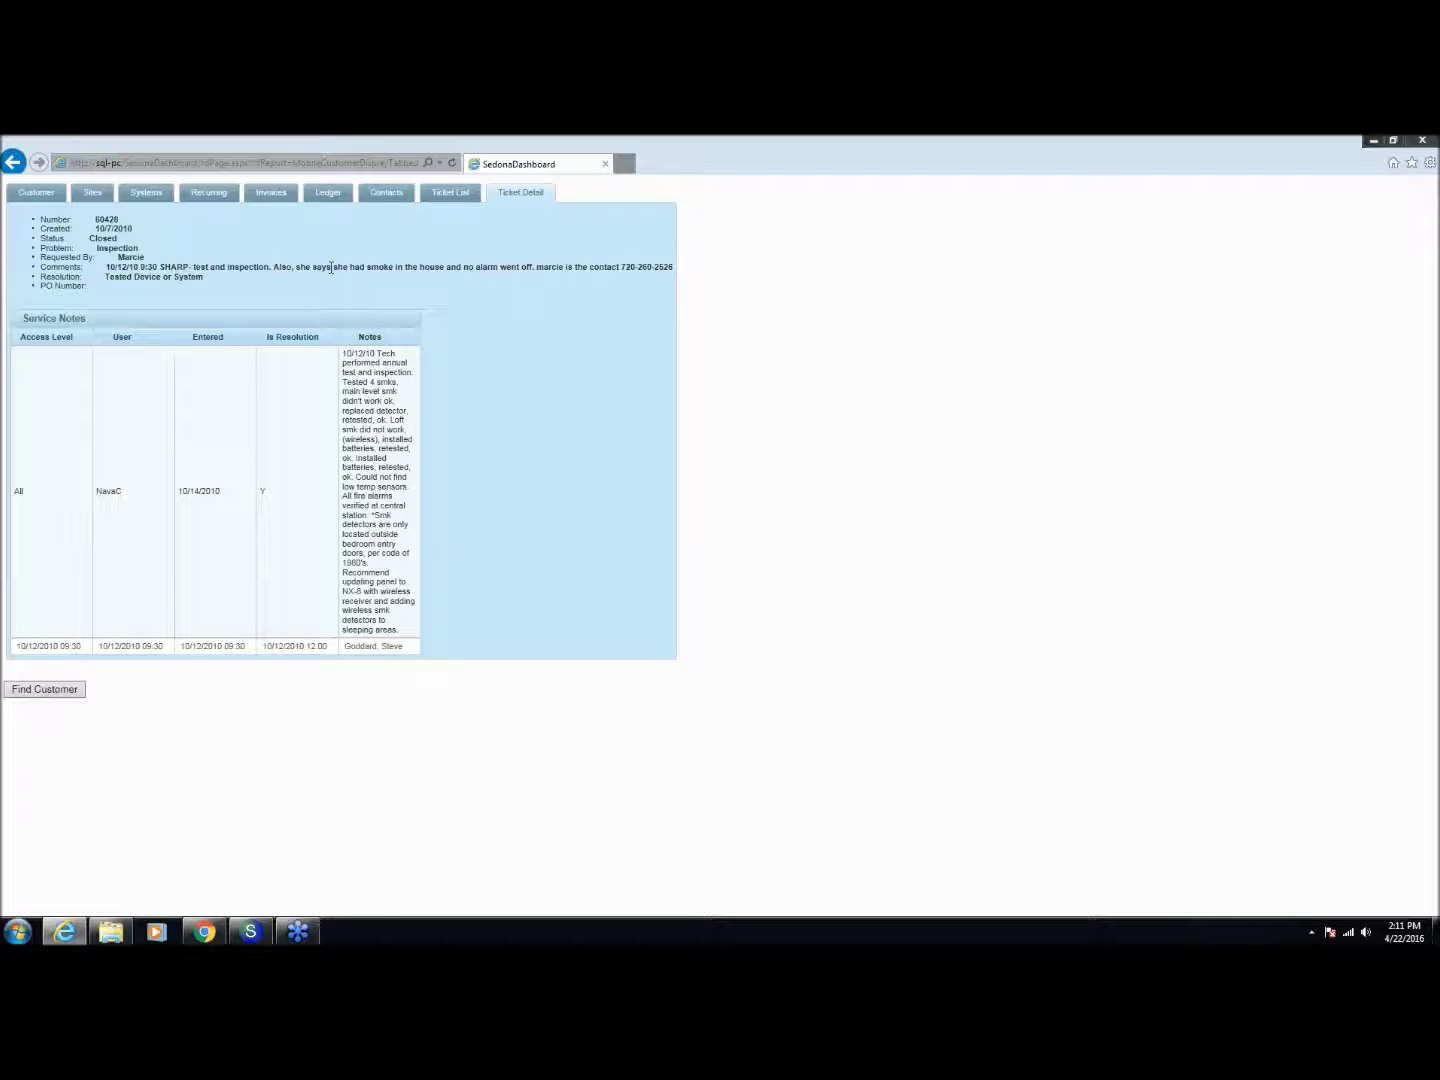
Go back to the full dashboard page.
{"action": "left_click", "coordinate": [10, 167]}
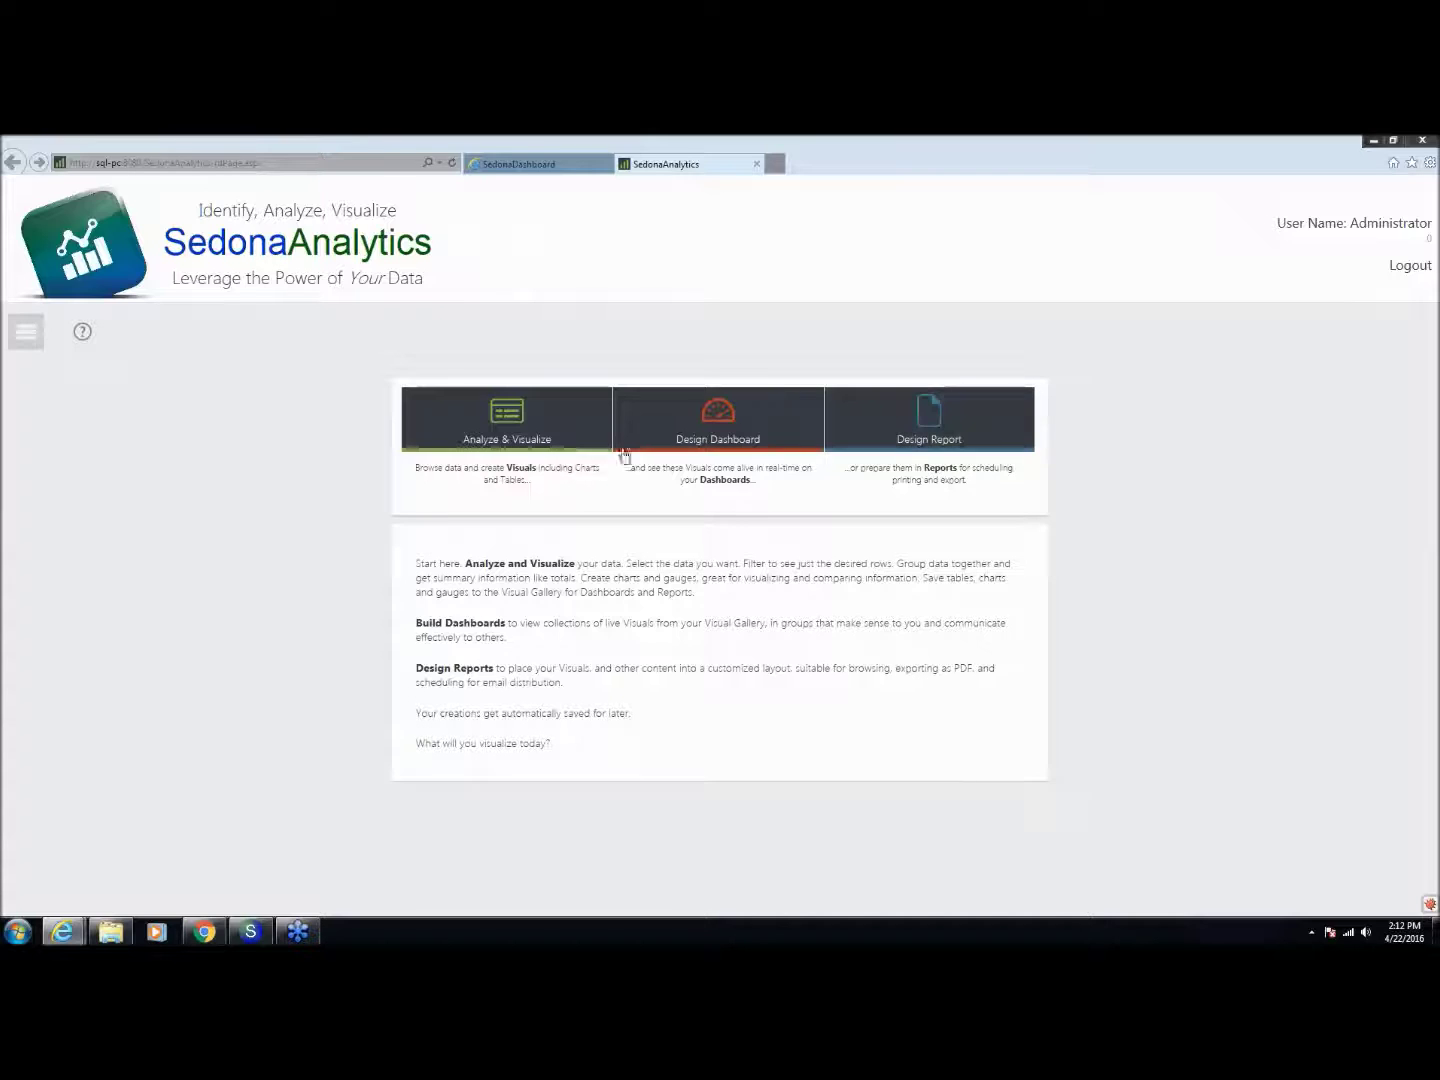
Choose the Analyze & Visualize tile to begin a new data analysis.
{"action": "left_click", "coordinate": [495, 423]}
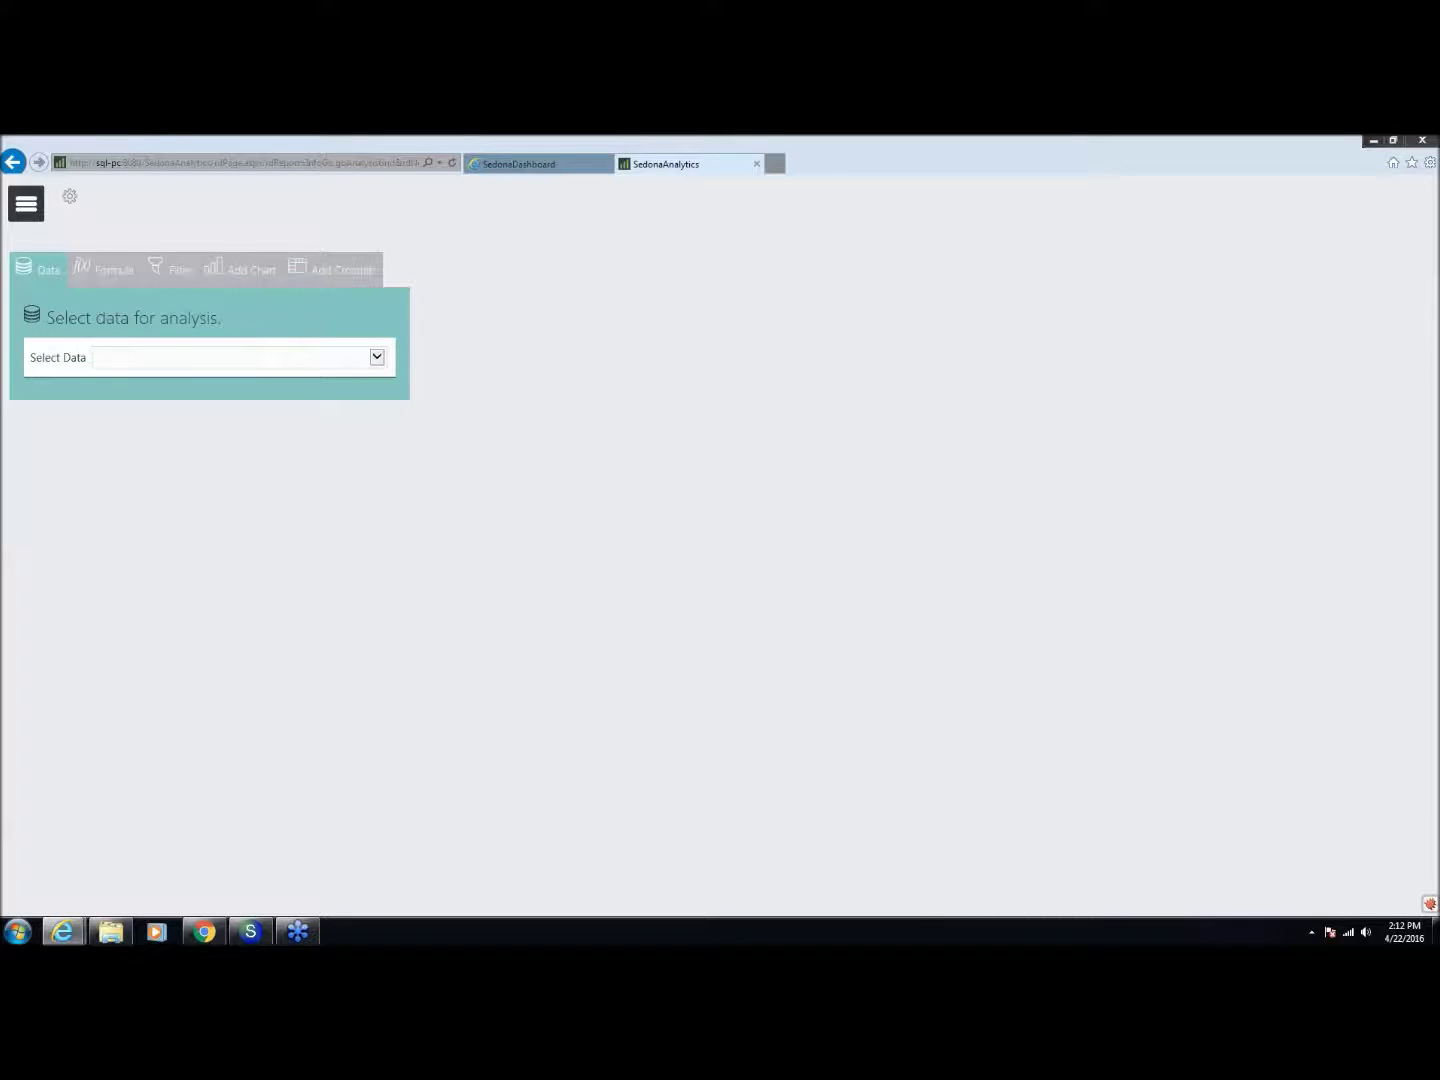
Pick SedonaAnalytics AR Customer as the data source, then bring back the data selection options.
{"action": "left_click", "coordinate": [377, 358]}
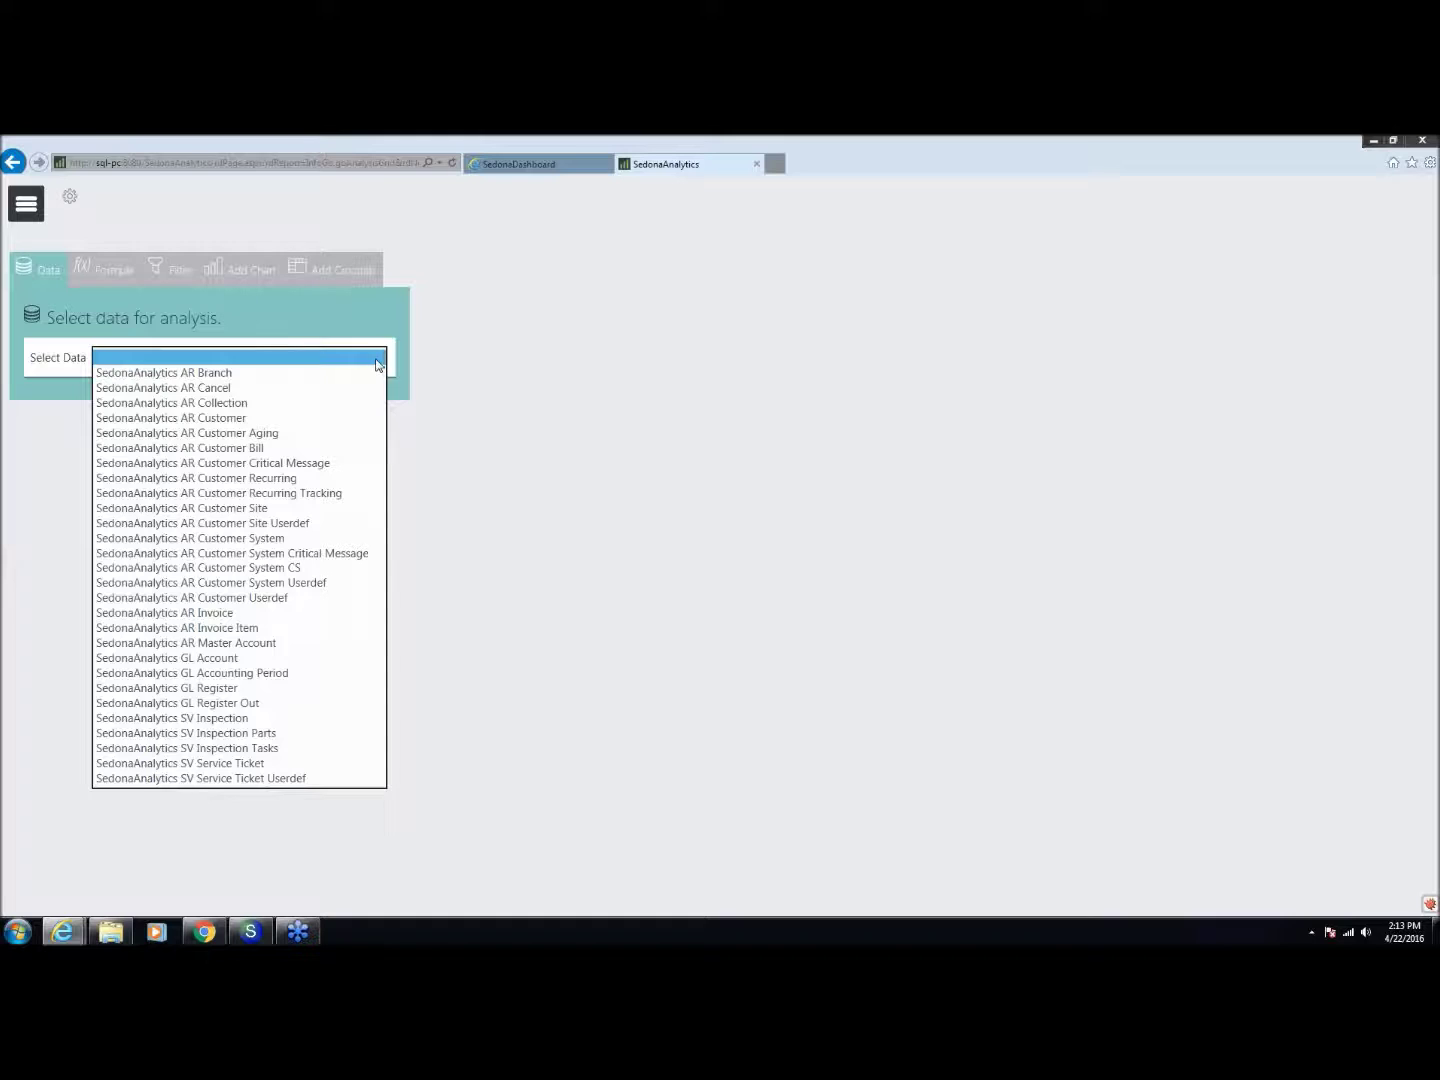
{"action": "left_click", "coordinate": [232, 419]}
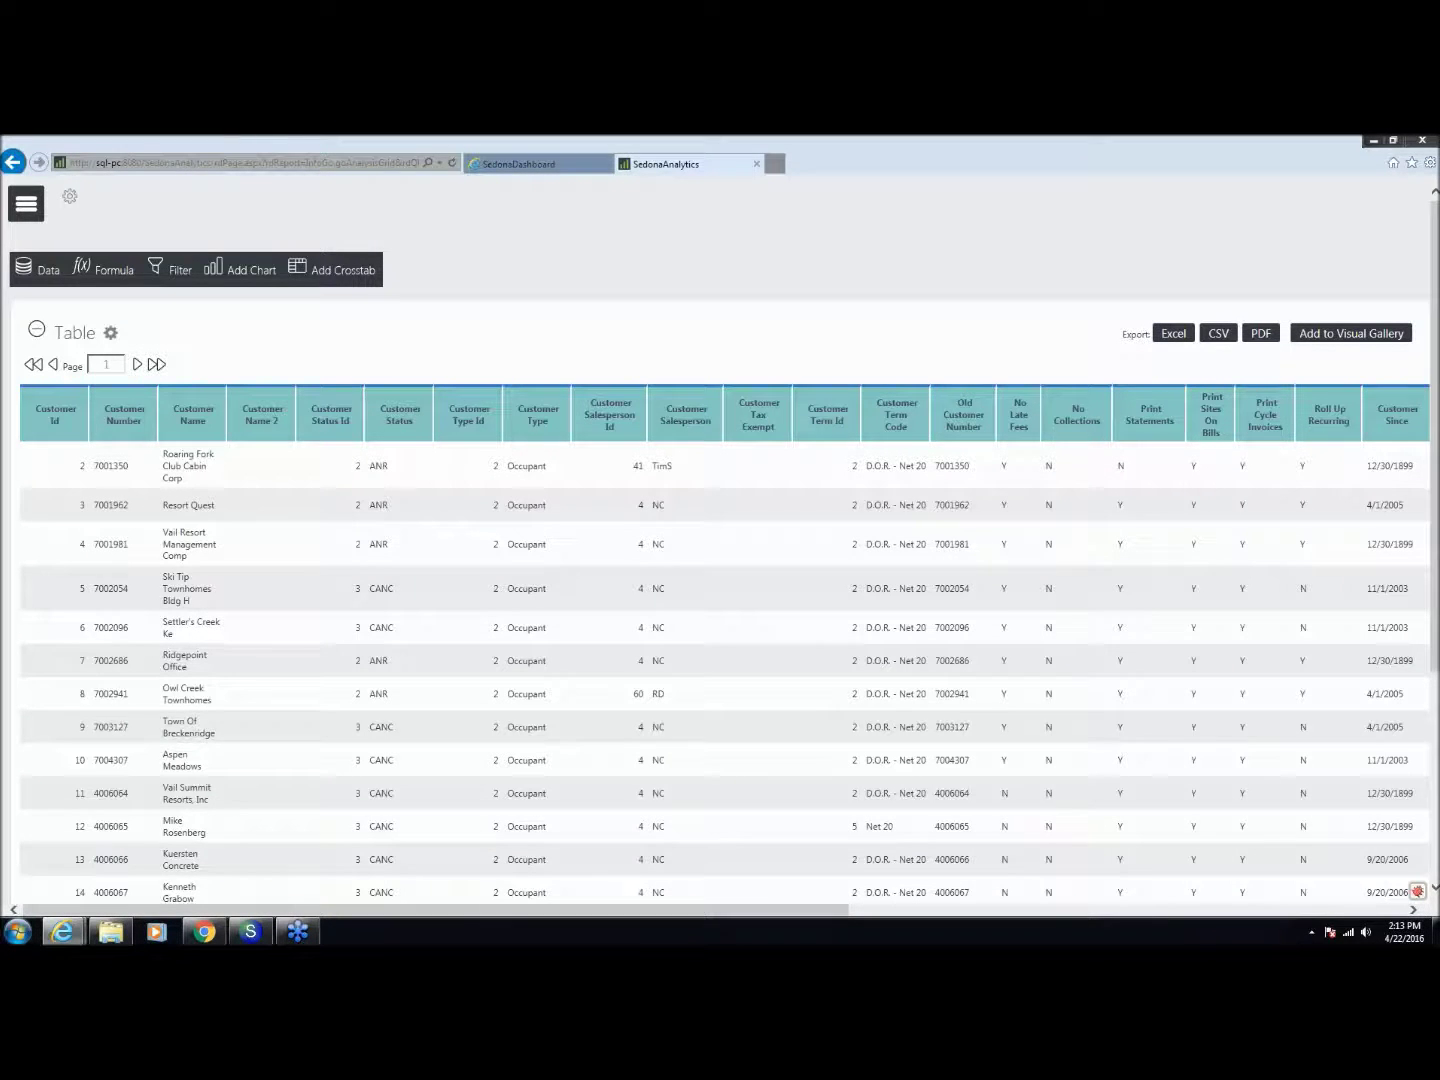
{"action": "left_click", "coordinate": [39, 268]}
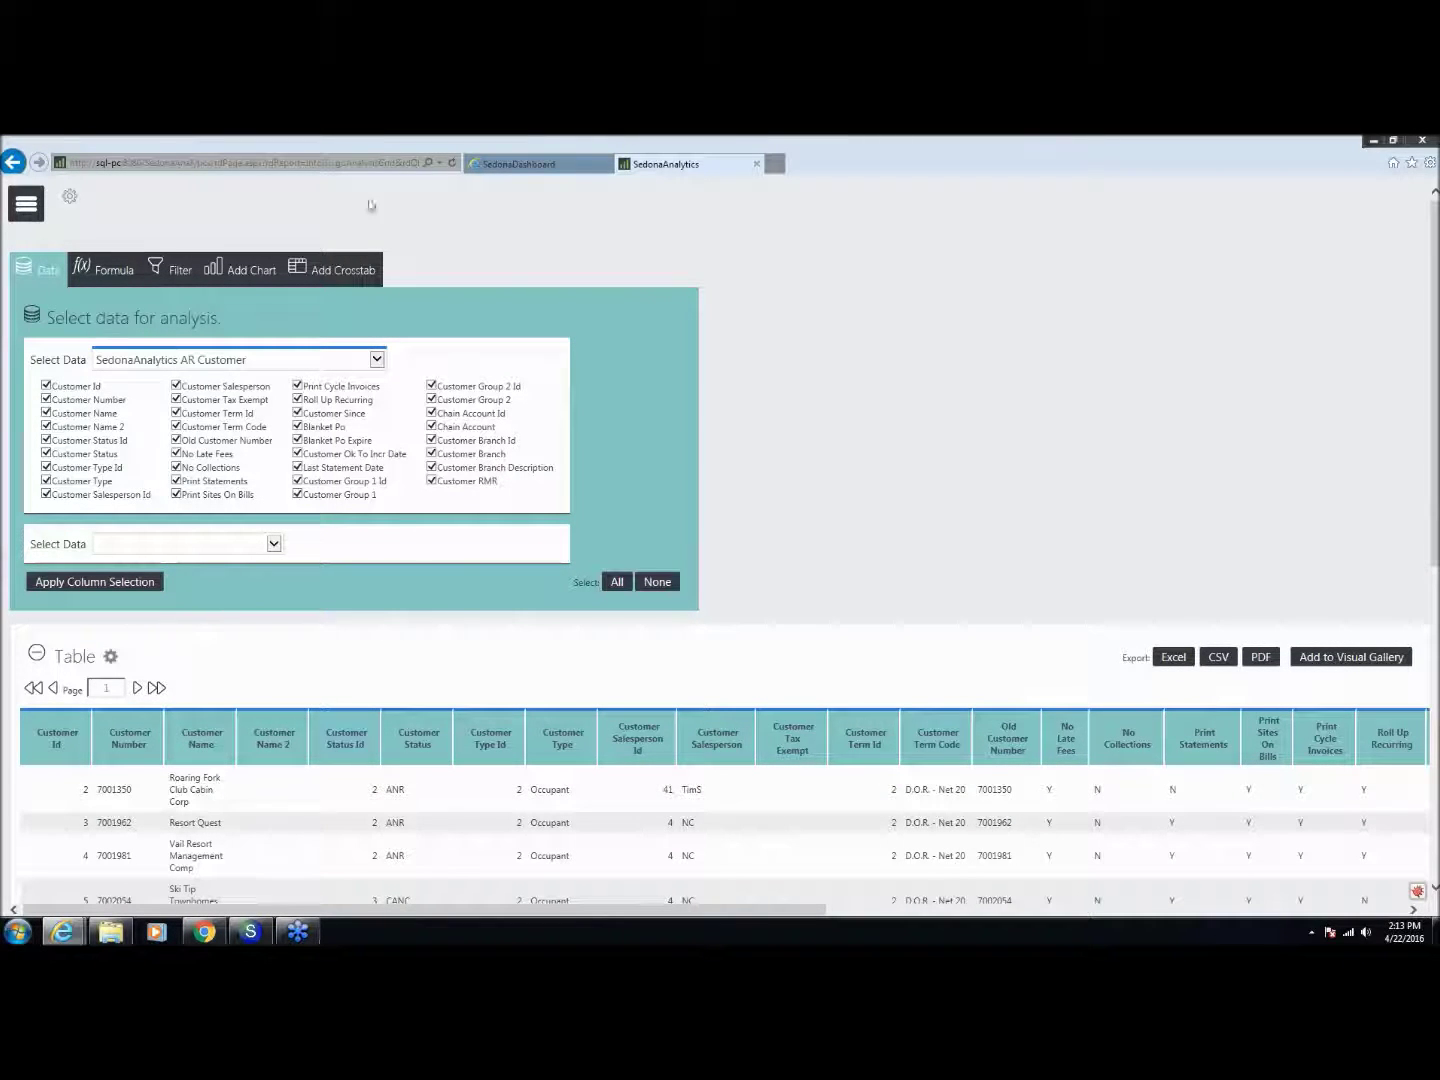
Go back twice to the SedonaAnalytics home page, then close its tab to return to the Operations dashboard.
{"action": "left_click", "coordinate": [12, 163]}
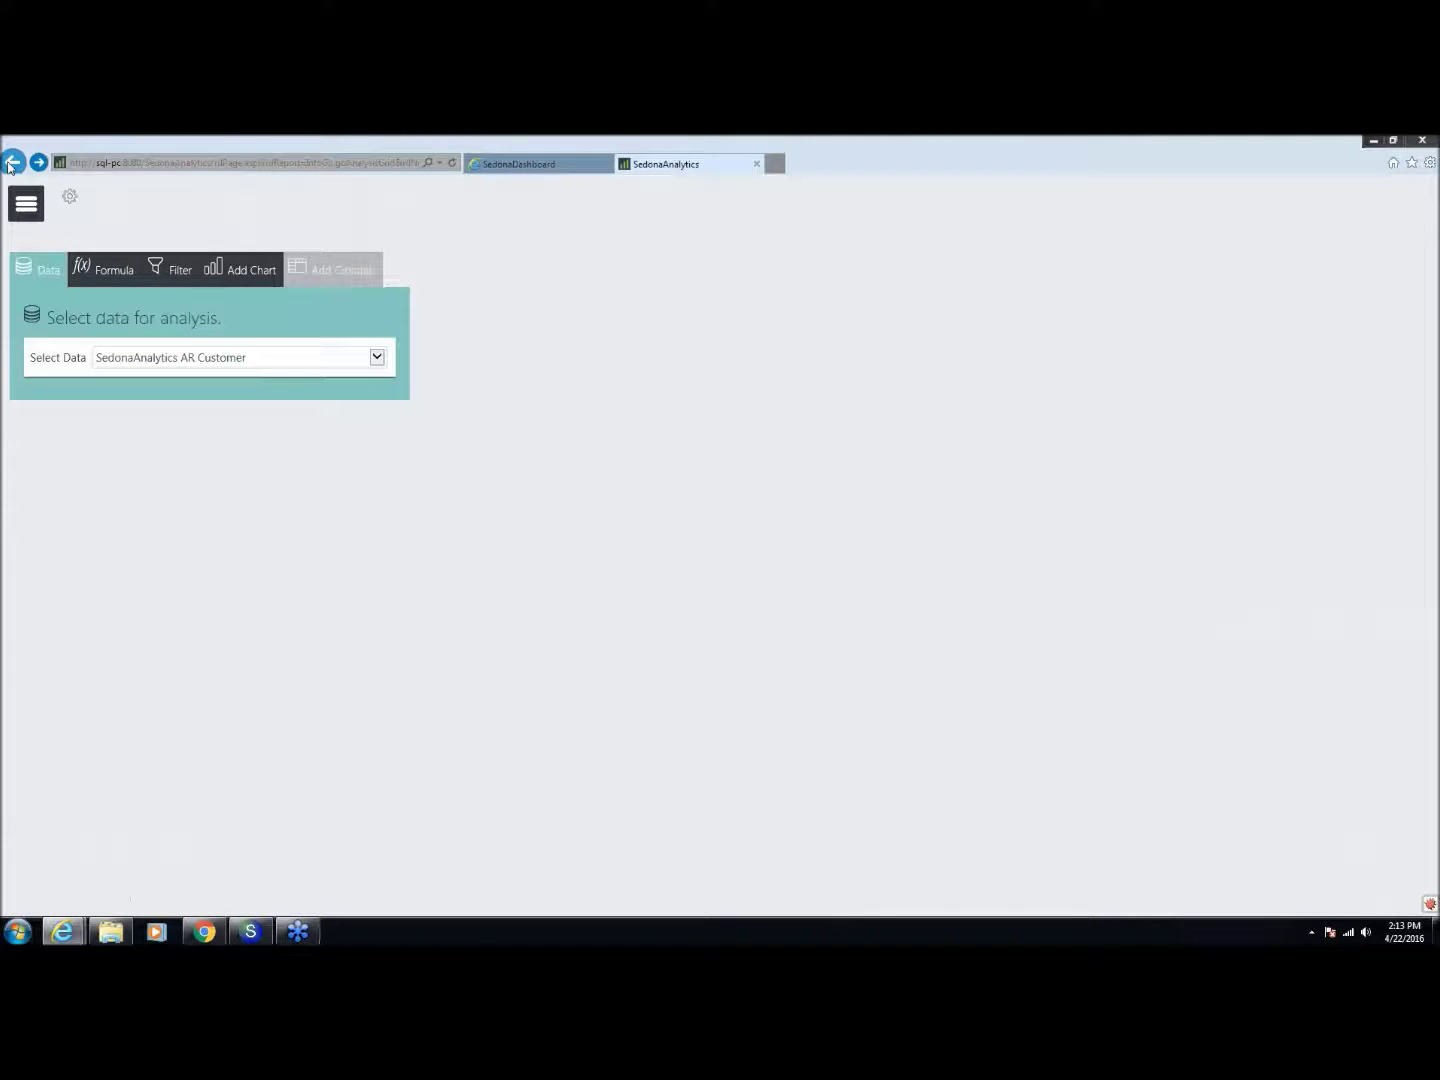
{"action": "left_click", "coordinate": [13, 163]}
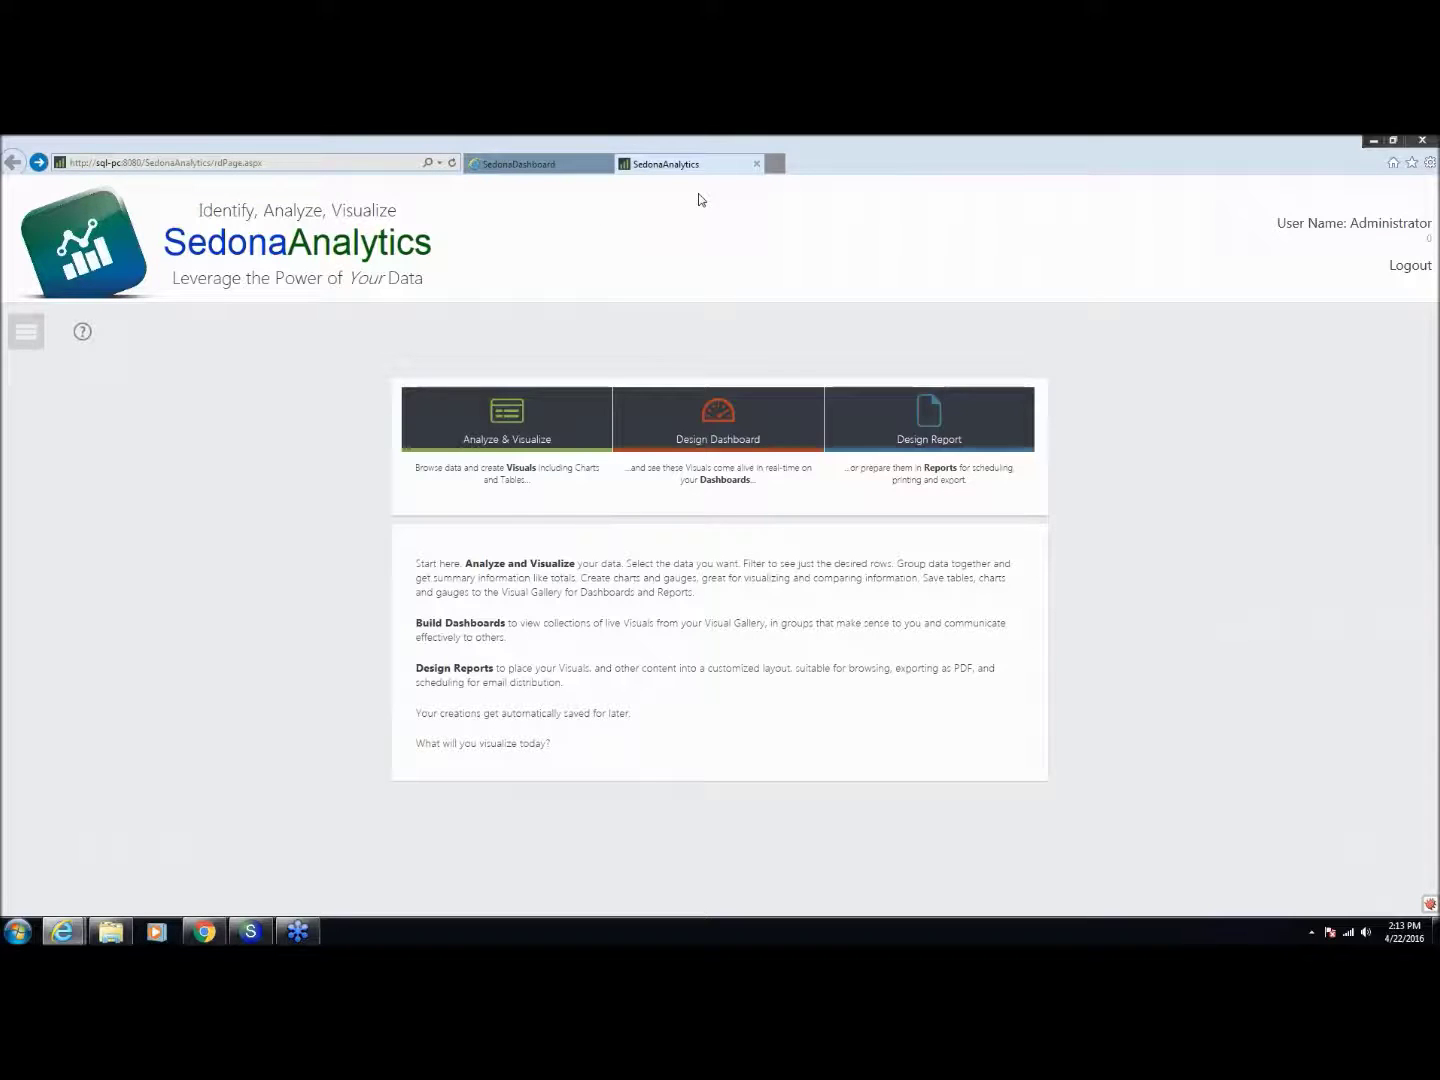
{"action": "left_click", "coordinate": [756, 164]}
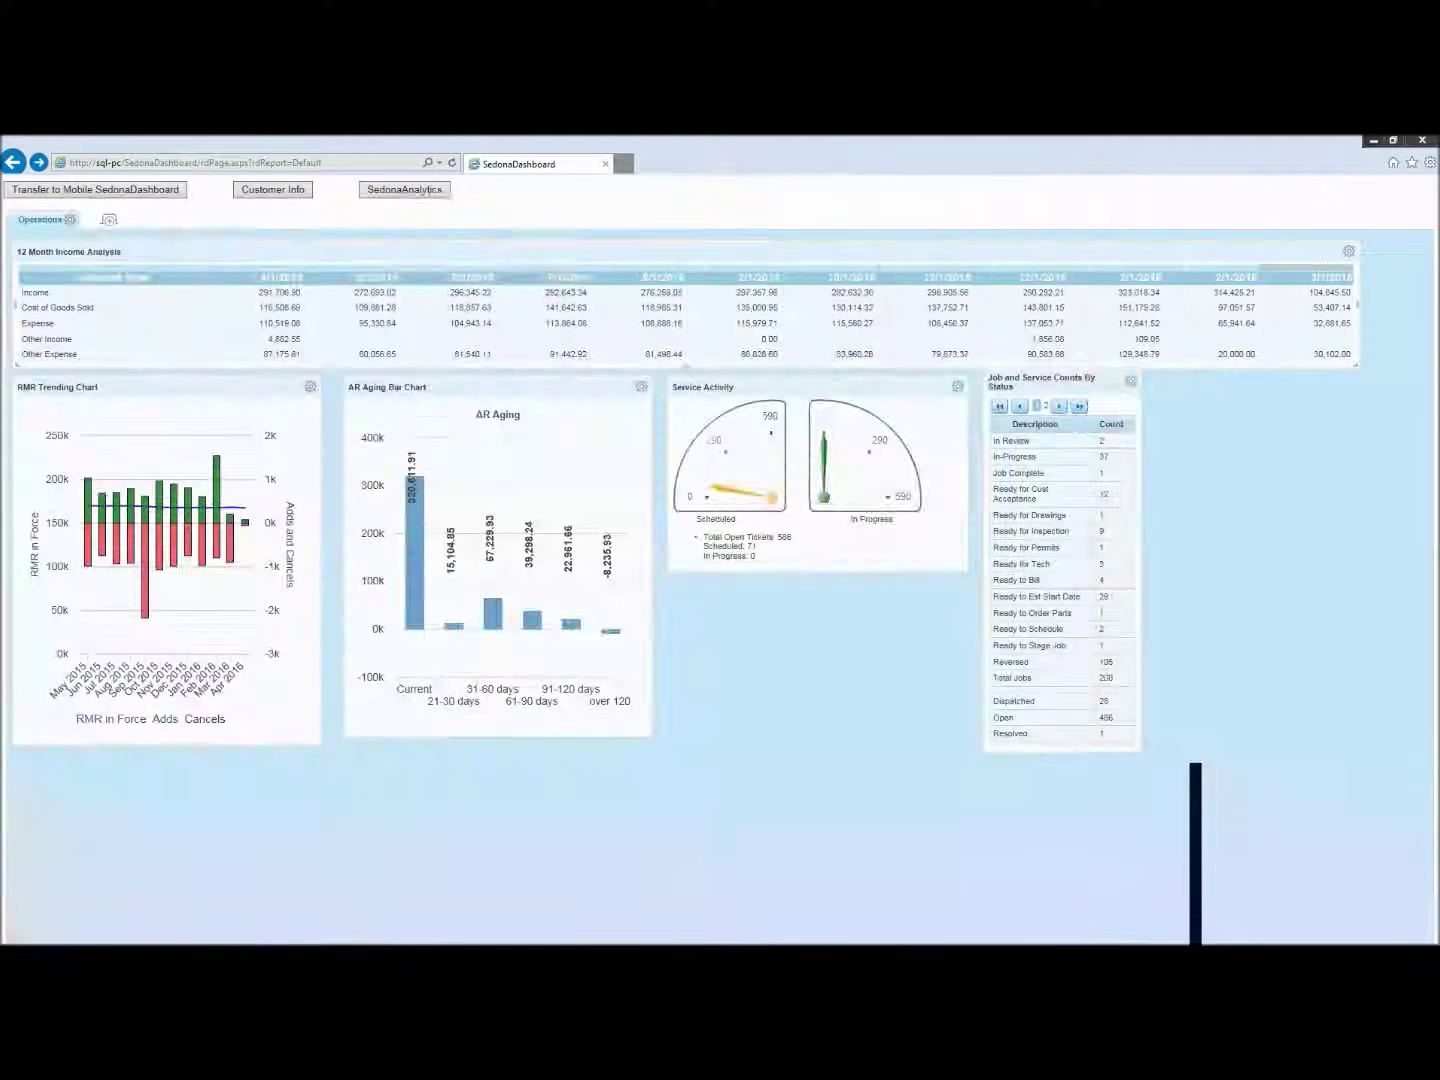